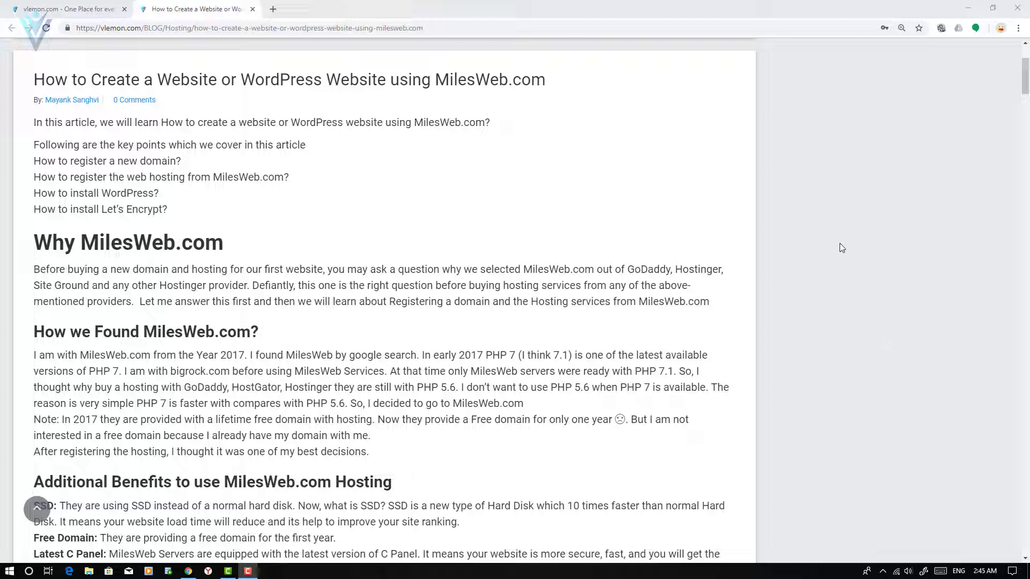
# Scroll the vlemon.com article through Additional Benefits, highlighting Multiple Region and Free Malware Scan.
pyautogui.scroll(-2, 678, 276)
pyautogui.scroll(-6, 678, 276)
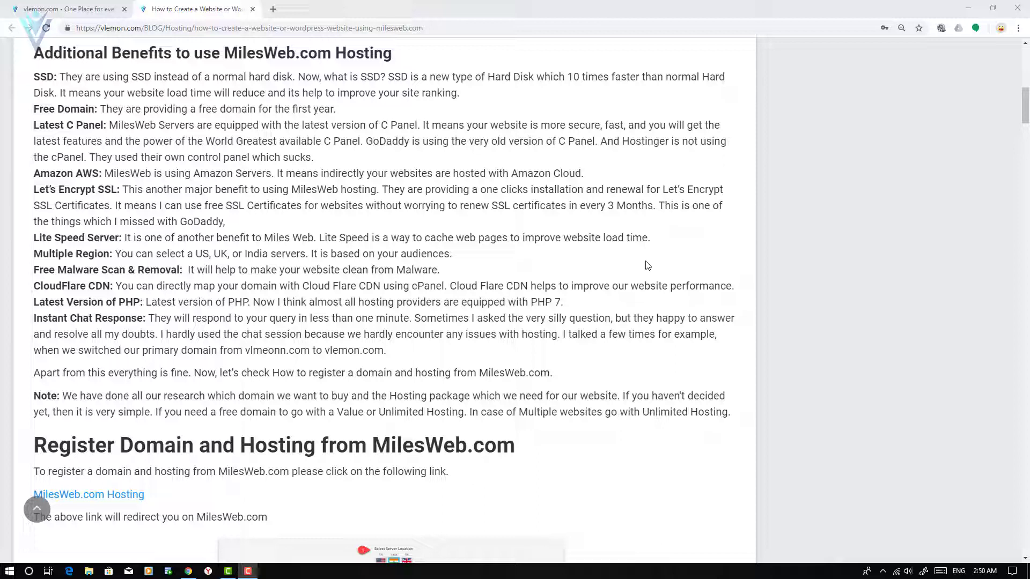
pyautogui.click(63, 236)
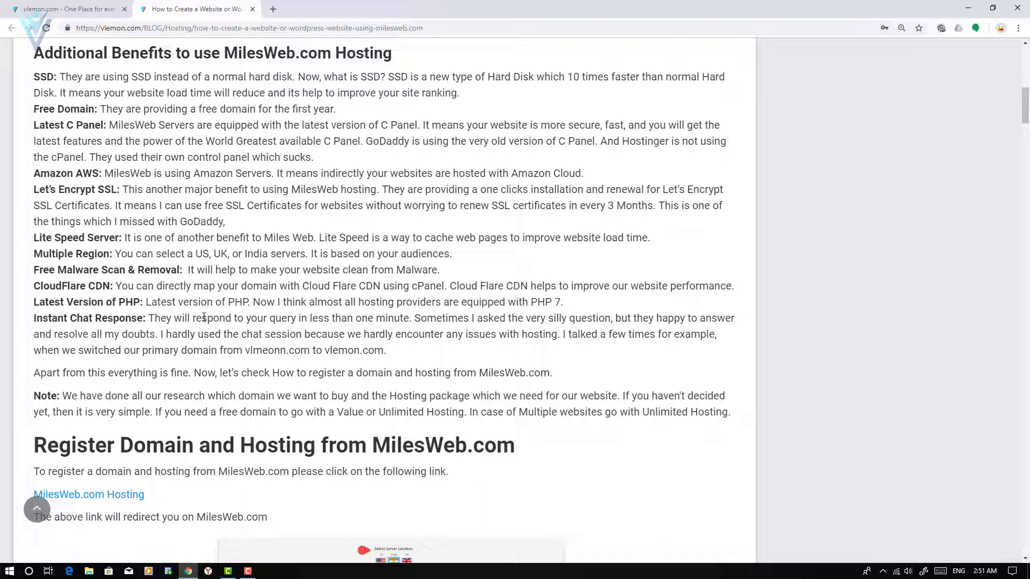
pyautogui.doubleClick(53, 254)
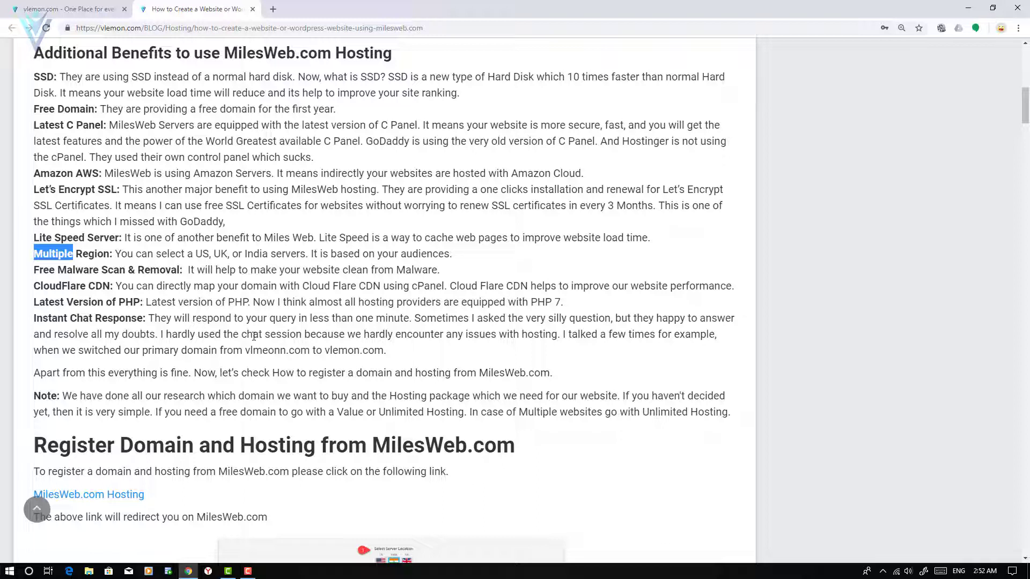
pyautogui.doubleClick(68, 273)
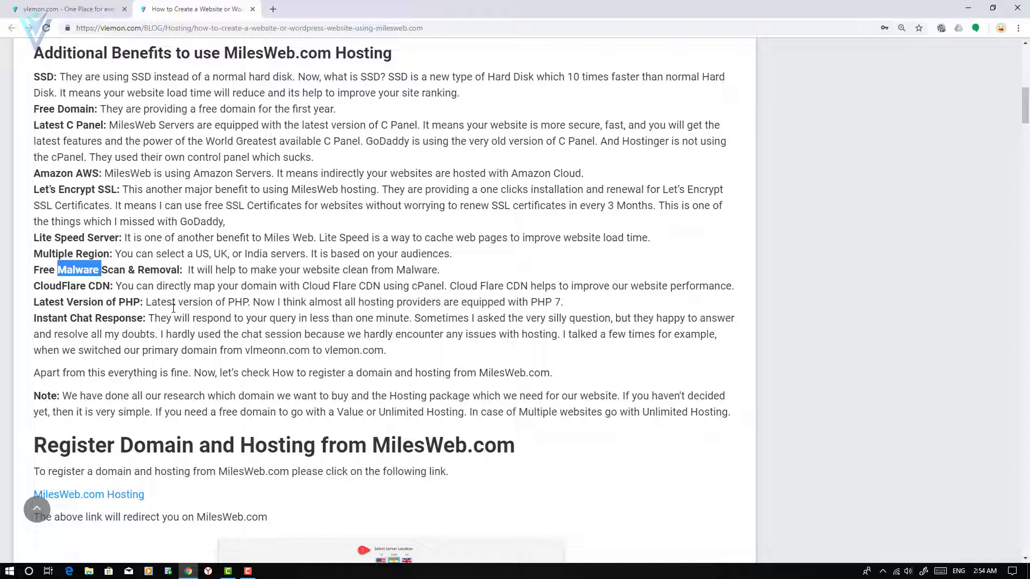
pyautogui.scroll(-3, 173, 308)
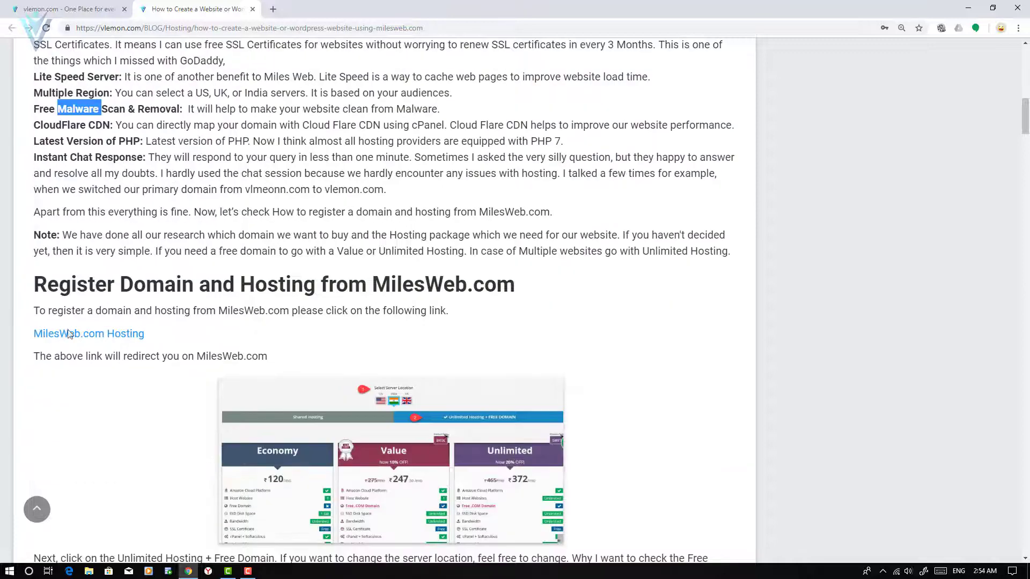
# Follow the article's MilesWeb.com Hosting link to the milesweb.com homepage.
pyautogui.click(115, 333)
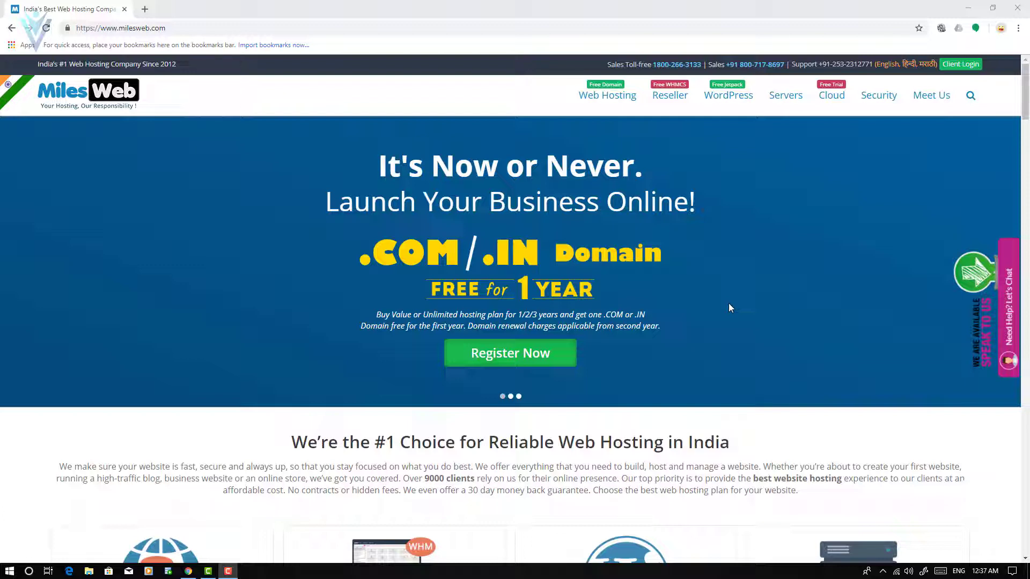
# Switch the hosting plans list to the Unlimited Hosting + tab.
pyautogui.scroll(-15, 667, 345)
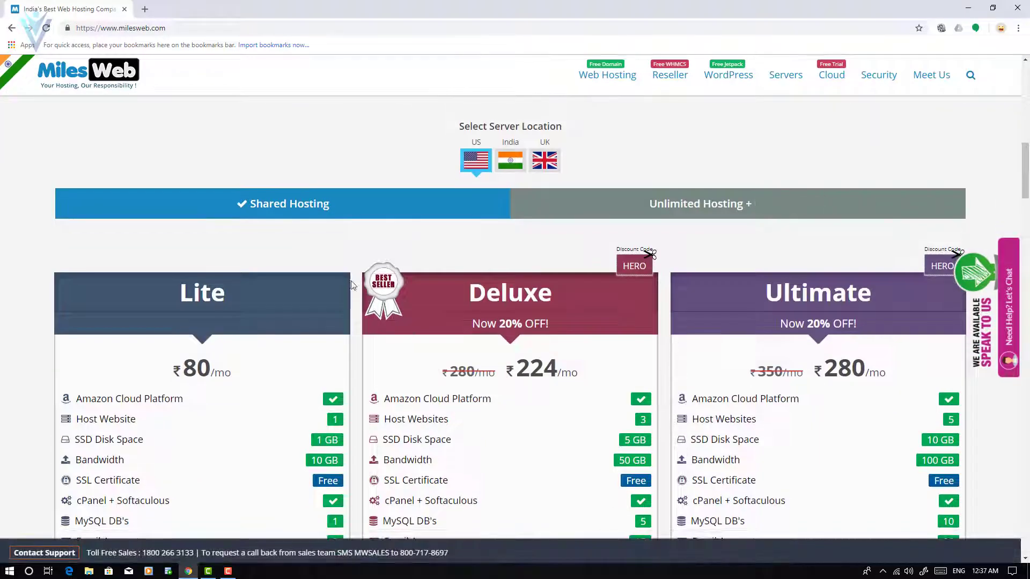
pyautogui.click(694, 210)
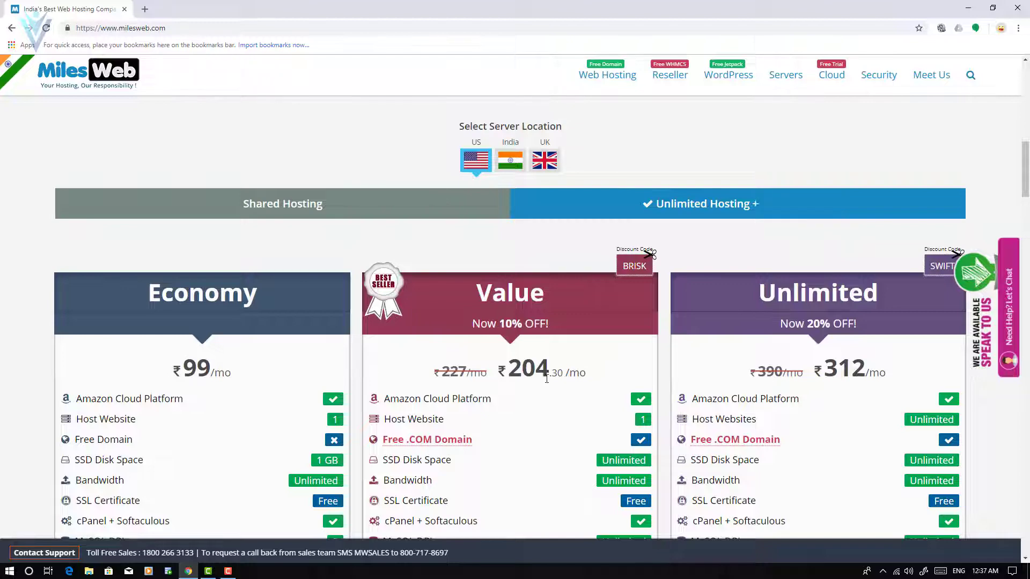
pyautogui.scroll(-1, 540, 370)
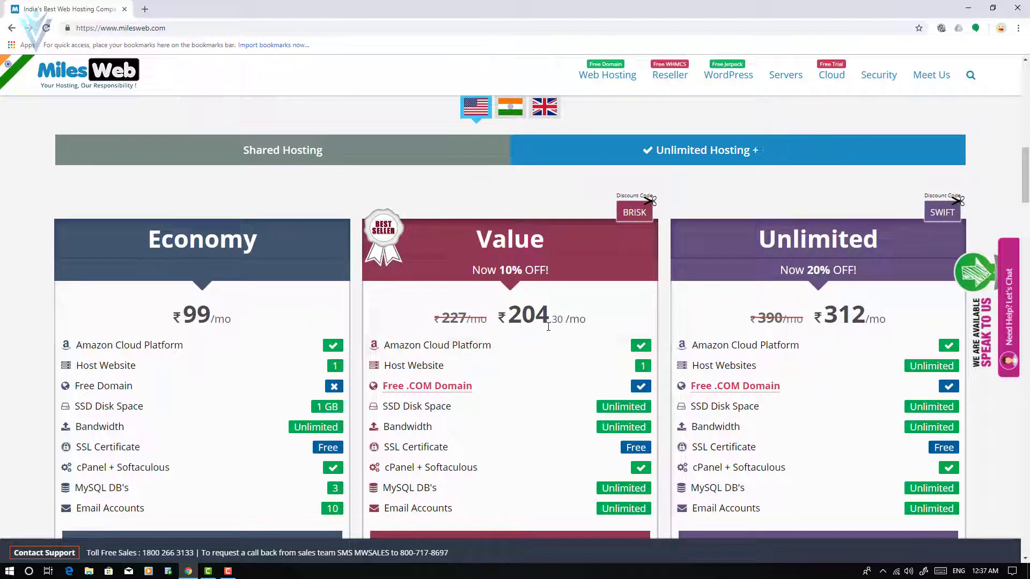
pyautogui.scroll(1, 556, 333)
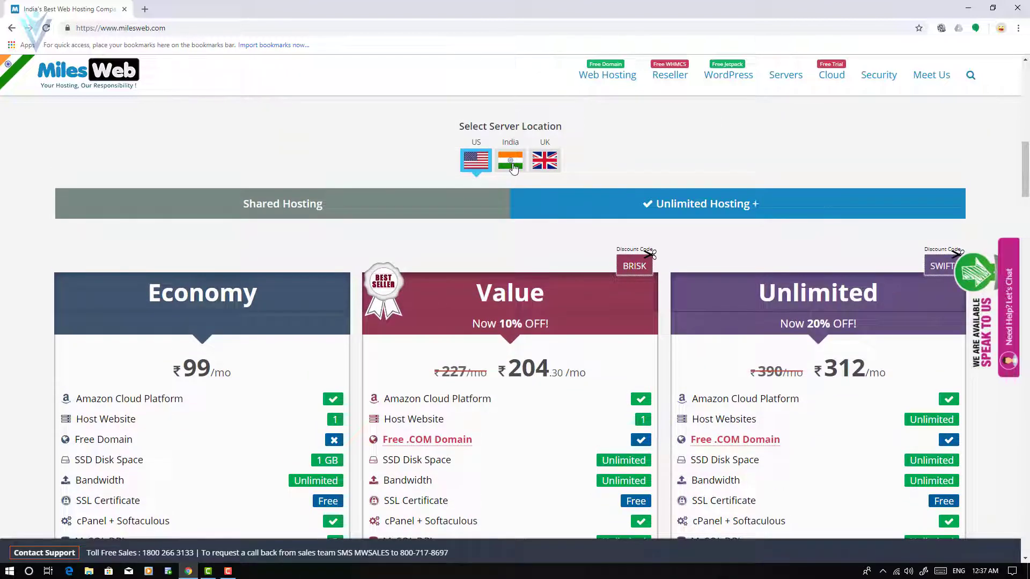
# Compare India, UK and US server pricing, ending on India: Economy ₹120, Value ₹247.50, Unlimited ₹372.
pyautogui.click(512, 164)
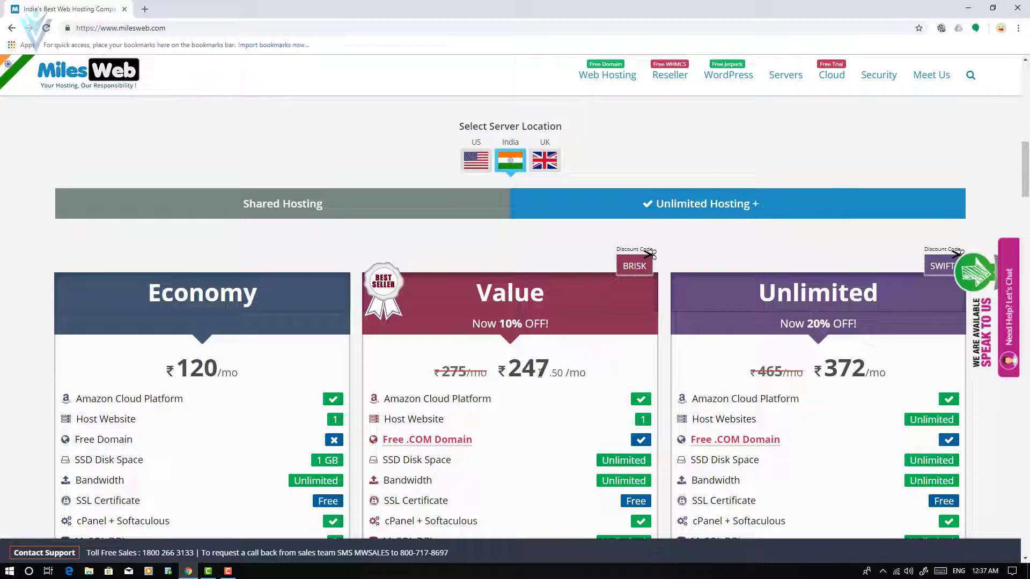
pyautogui.click(543, 167)
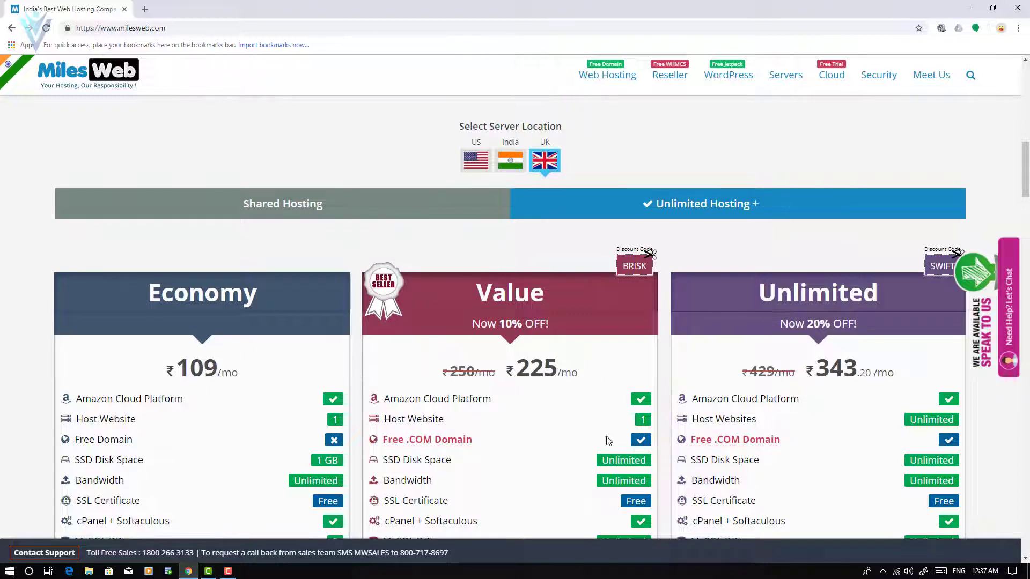
pyautogui.click(476, 161)
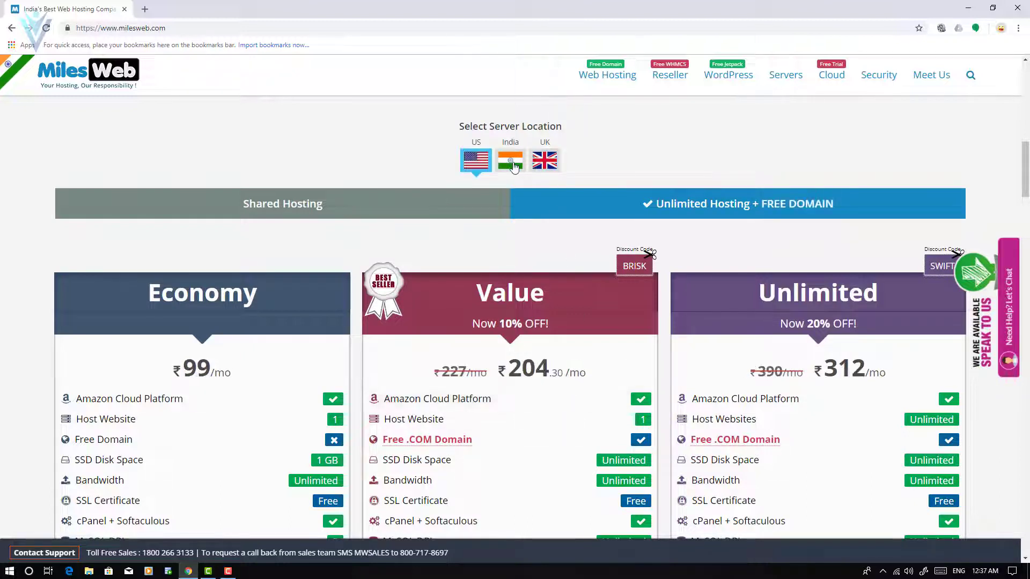
pyautogui.click(512, 164)
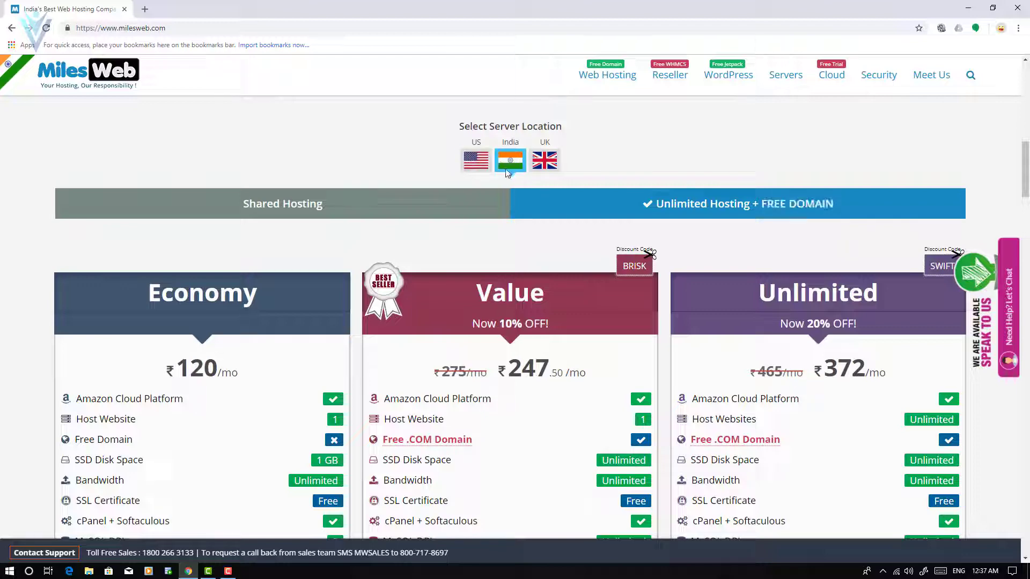
pyautogui.scroll(-4, 557, 361)
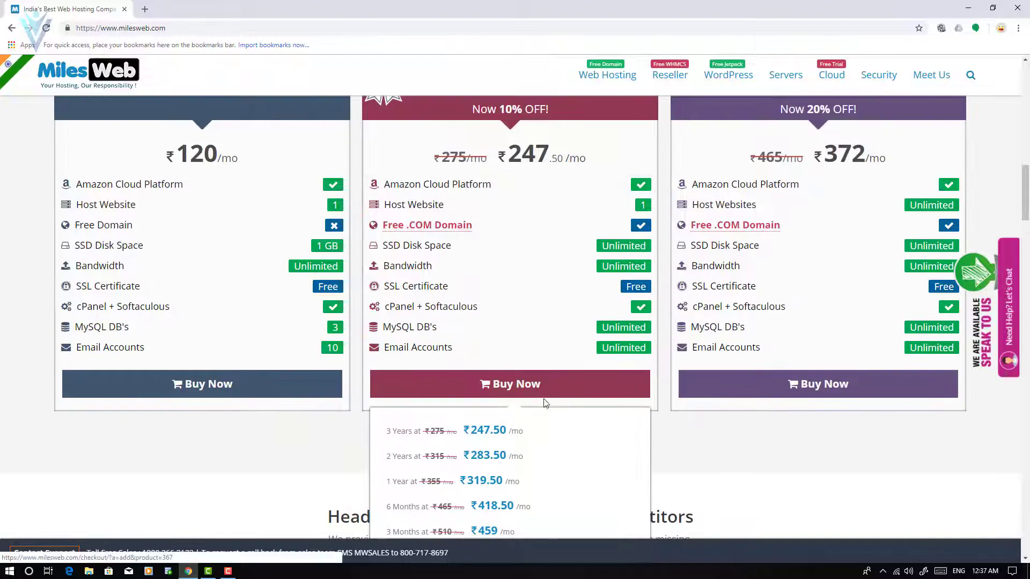
# Compare Value and Unlimited term prices, highlighting Amazon Cloud Platform, then buy the Value plan.
pyautogui.scroll(1, 513, 375)
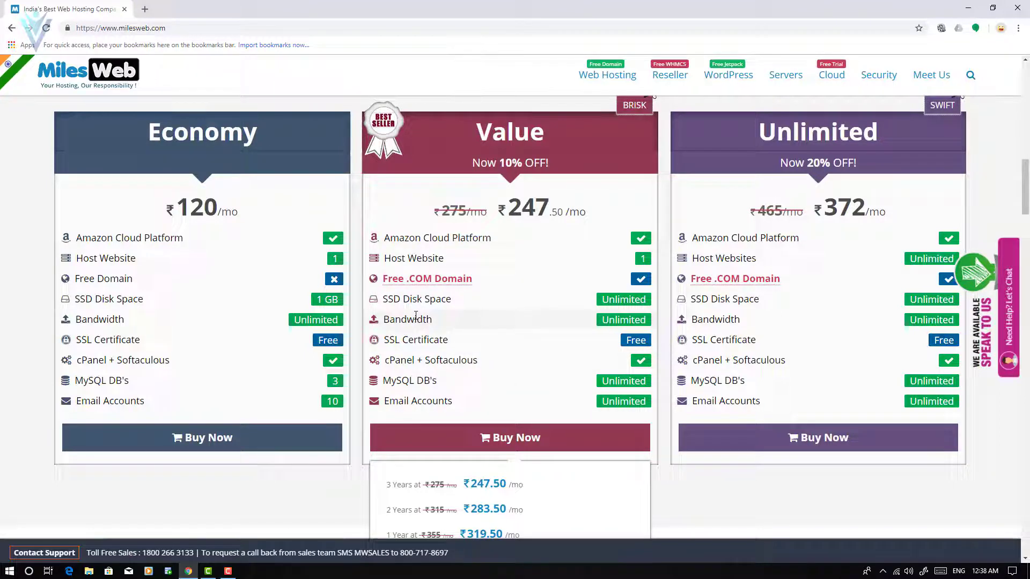
pyautogui.moveTo(828, 144)
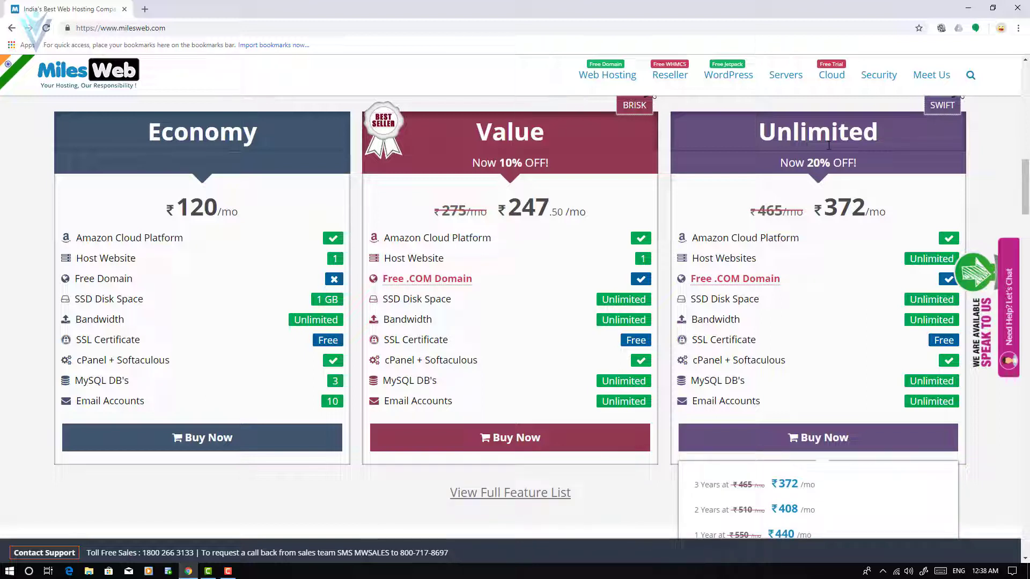
pyautogui.moveTo(713, 258); pyautogui.dragTo(738, 259)
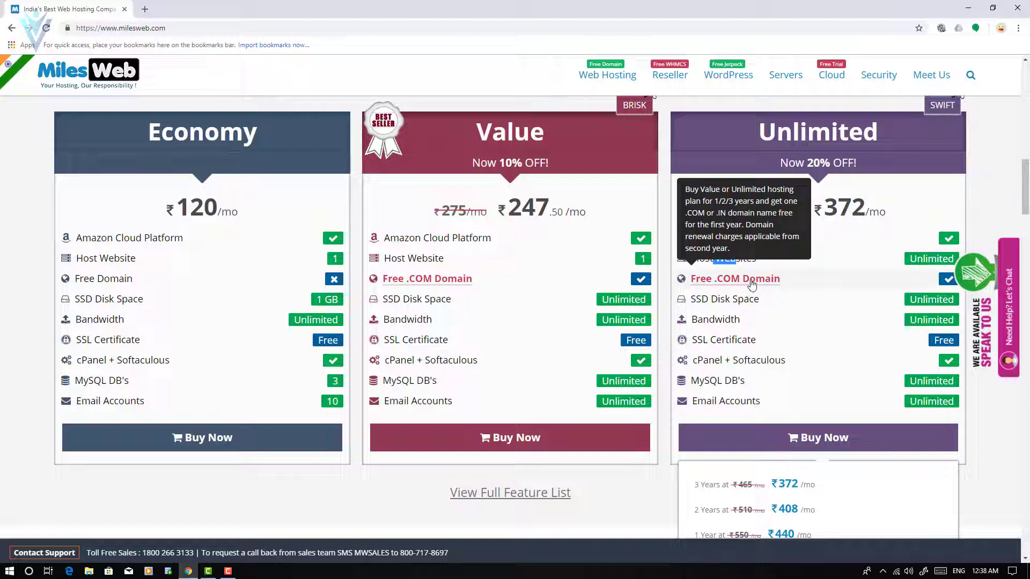
pyautogui.moveTo(690, 319); pyautogui.dragTo(754, 330)
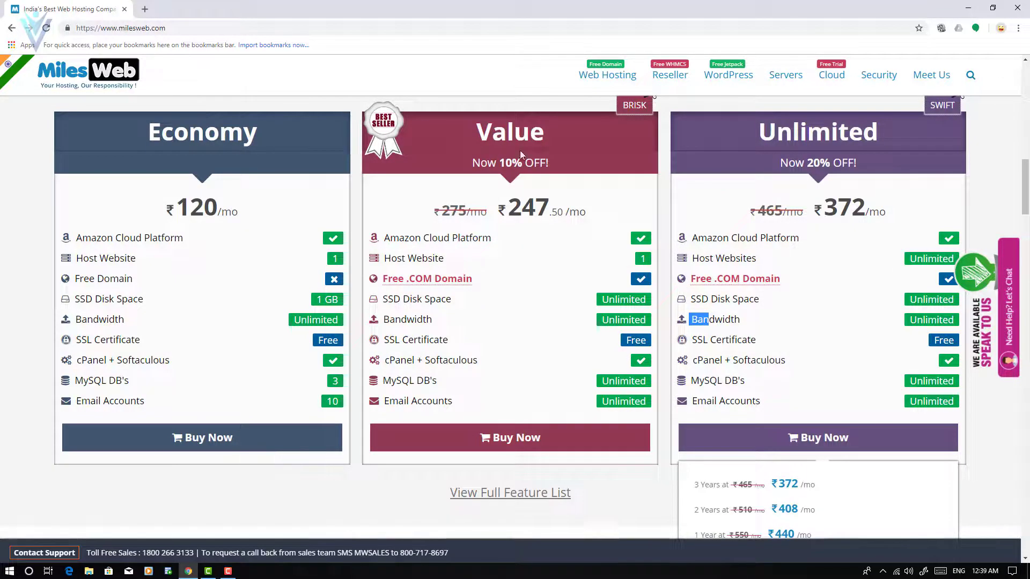
pyautogui.moveTo(497, 185)
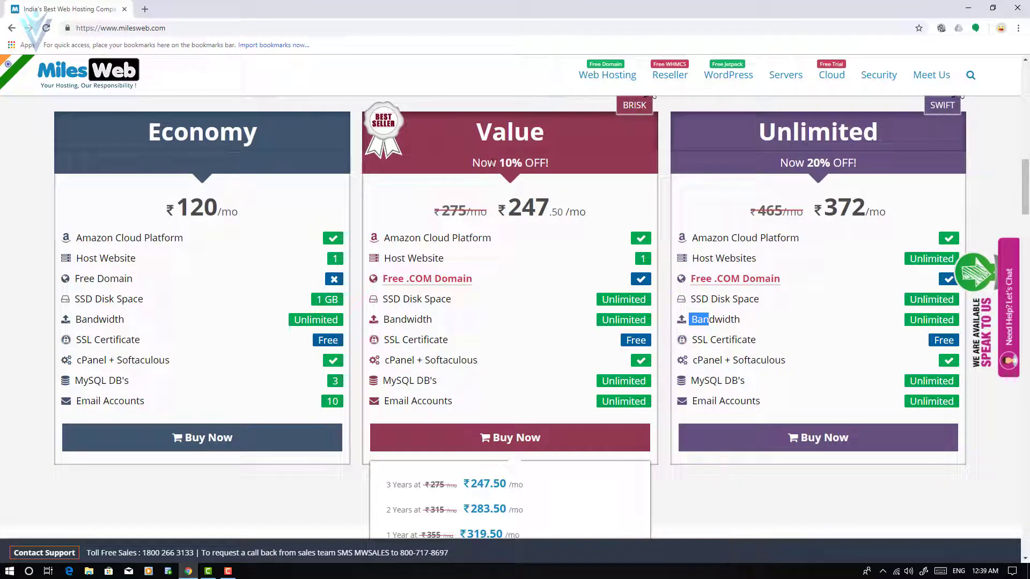
pyautogui.scroll(-1, 492, 162)
pyautogui.tripleClick(491, 185)
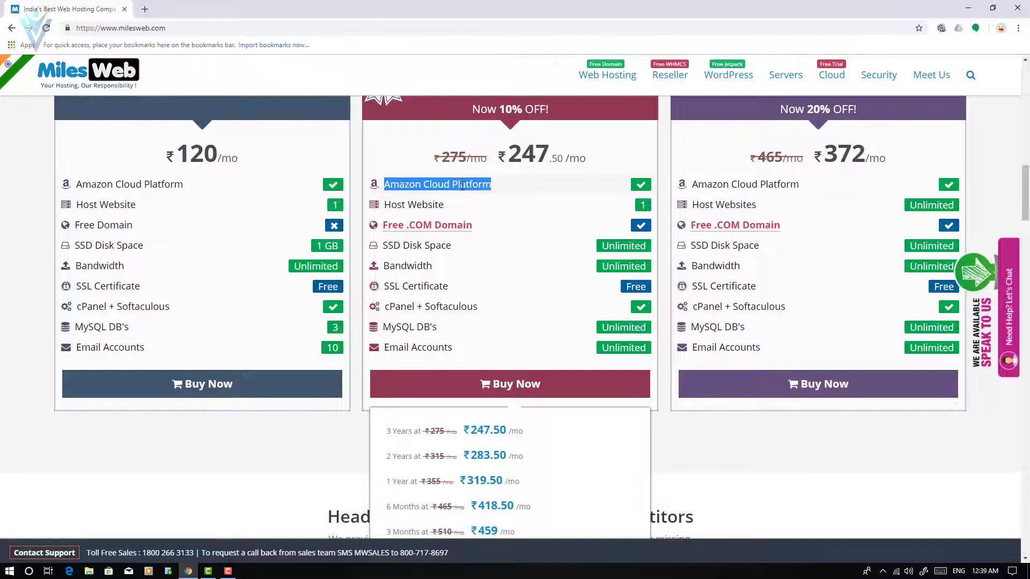
pyautogui.scroll(-1, 462, 185)
pyautogui.click(507, 337)
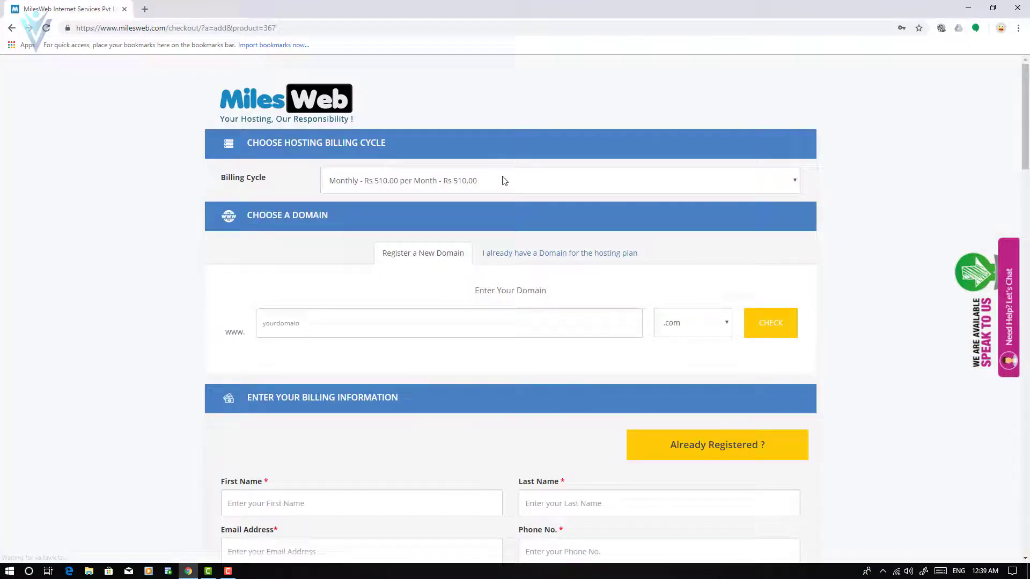
# Set the hosting billing cycle to annual.
pyautogui.click(504, 180)
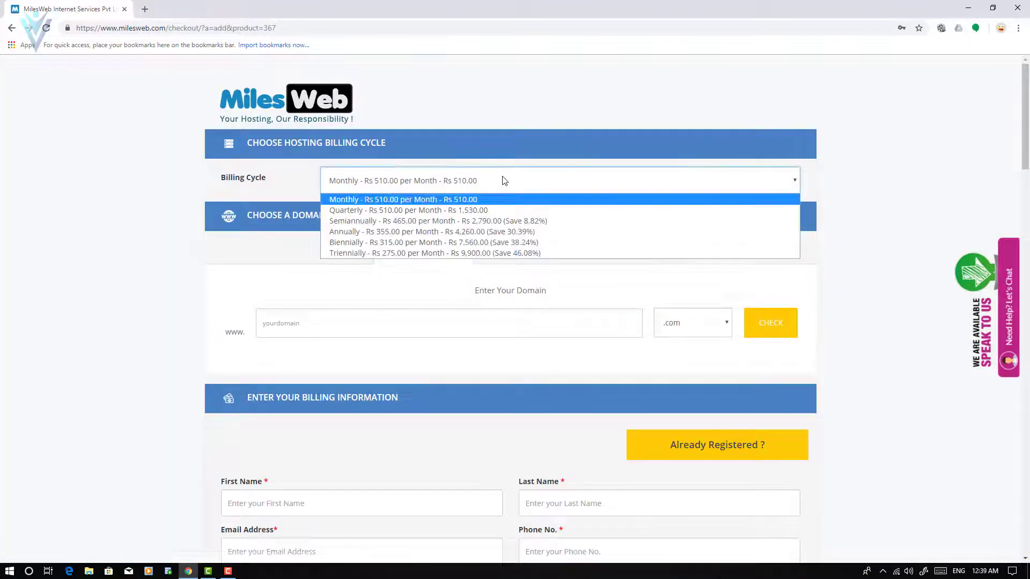
pyautogui.click(483, 232)
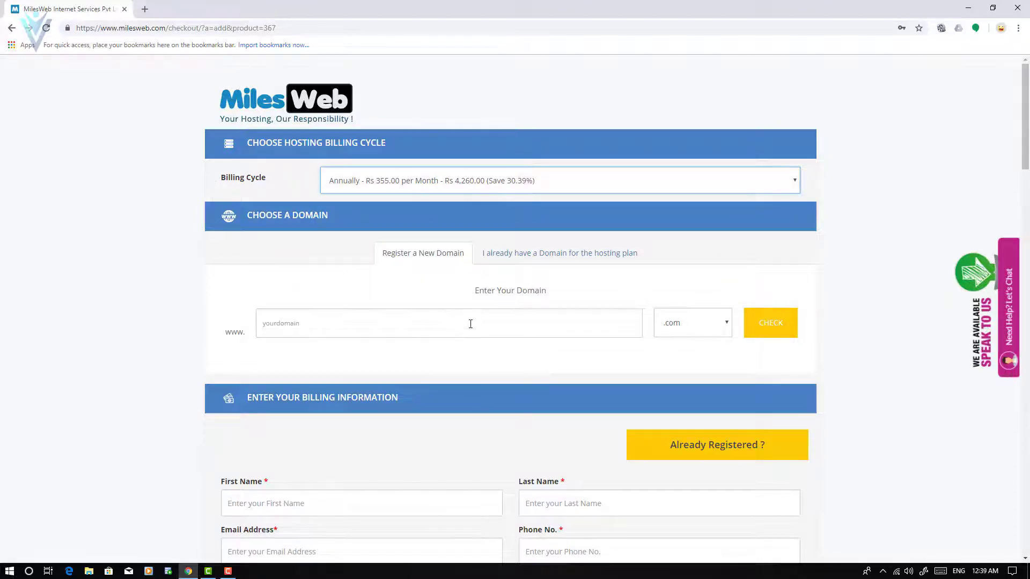
pyautogui.scroll(-1, 425, 280)
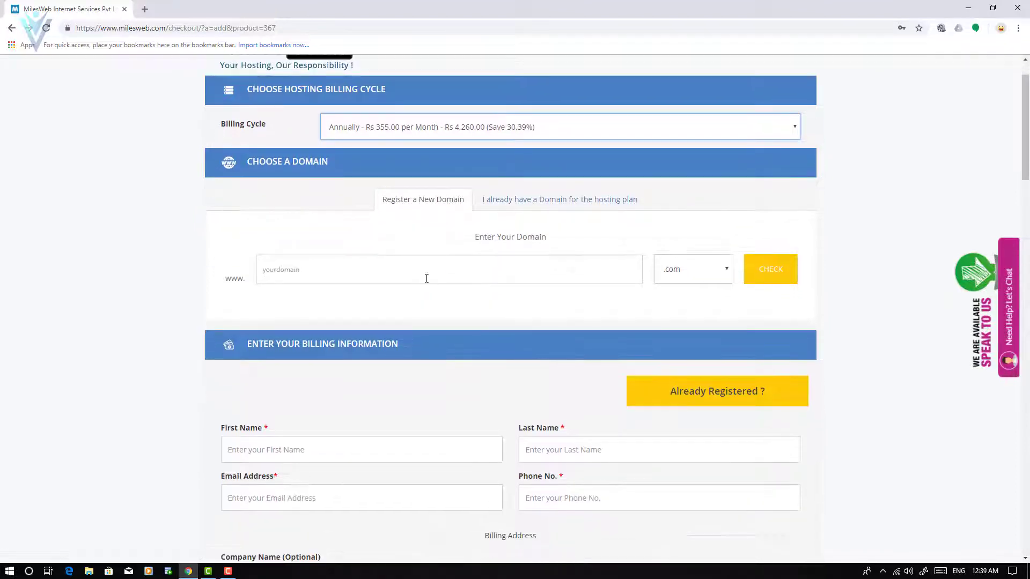
# Enter domain vlemon with the .in extension, confirm it's available, and add vlemon.in to the cart.
pyautogui.click(431, 272)
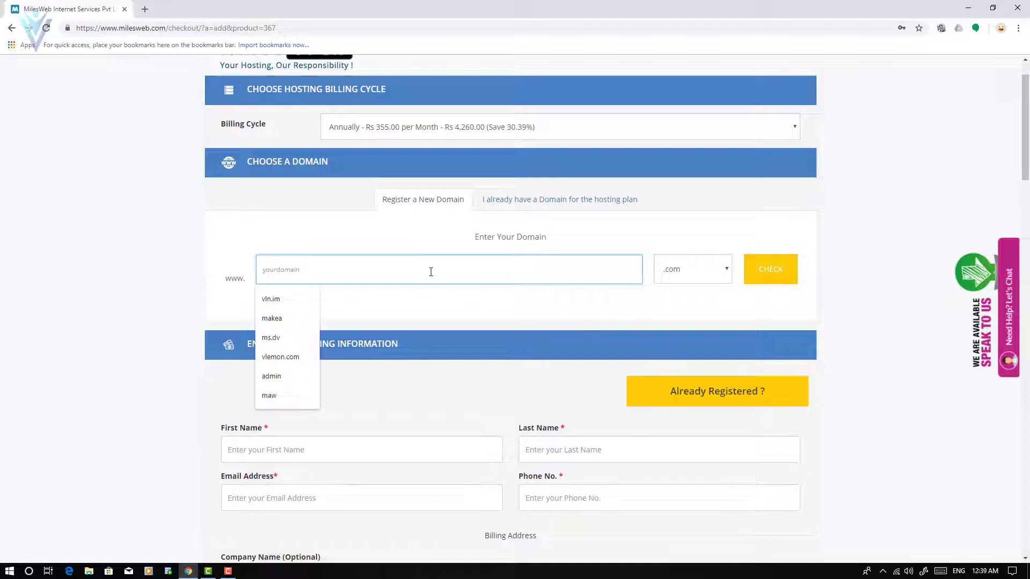
pyautogui.write('v')
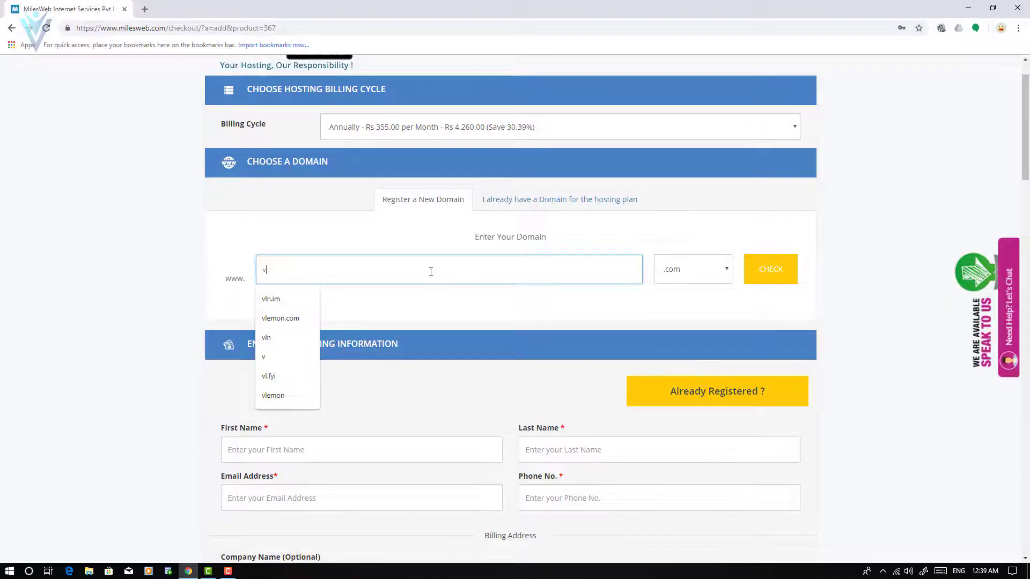
pyautogui.click(273, 395)
pyautogui.click(692, 270)
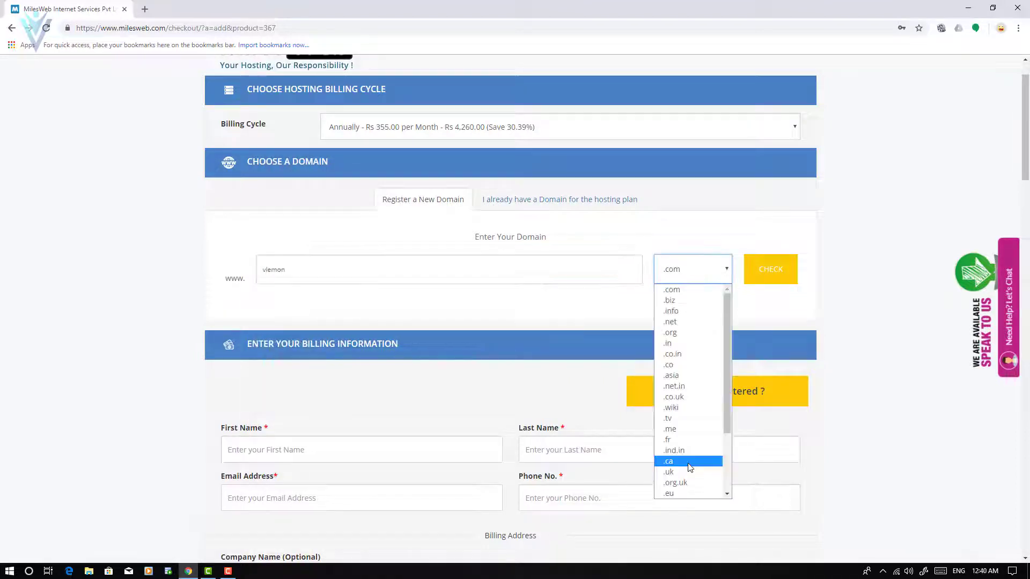
pyautogui.click(674, 345)
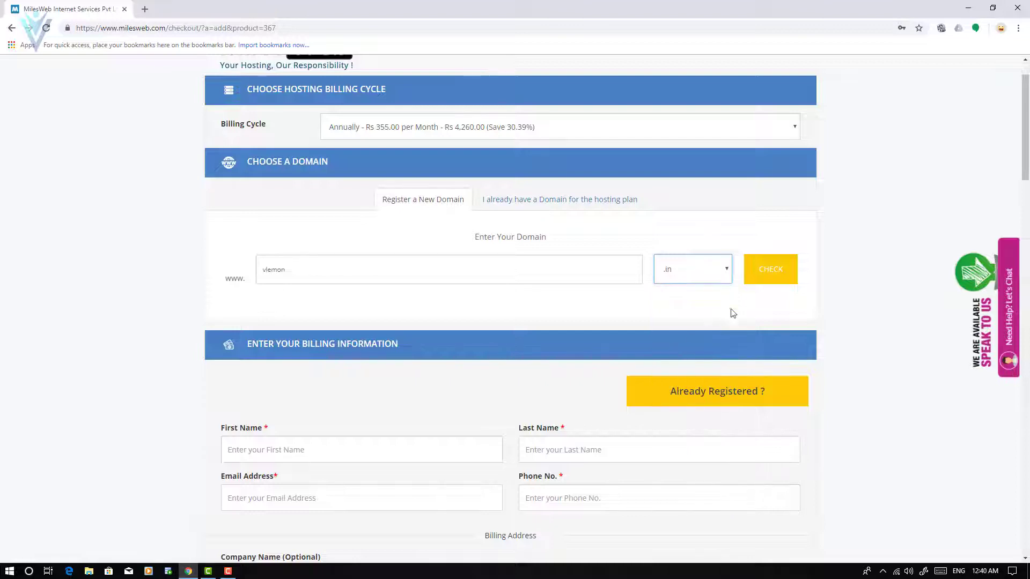
pyautogui.click(756, 275)
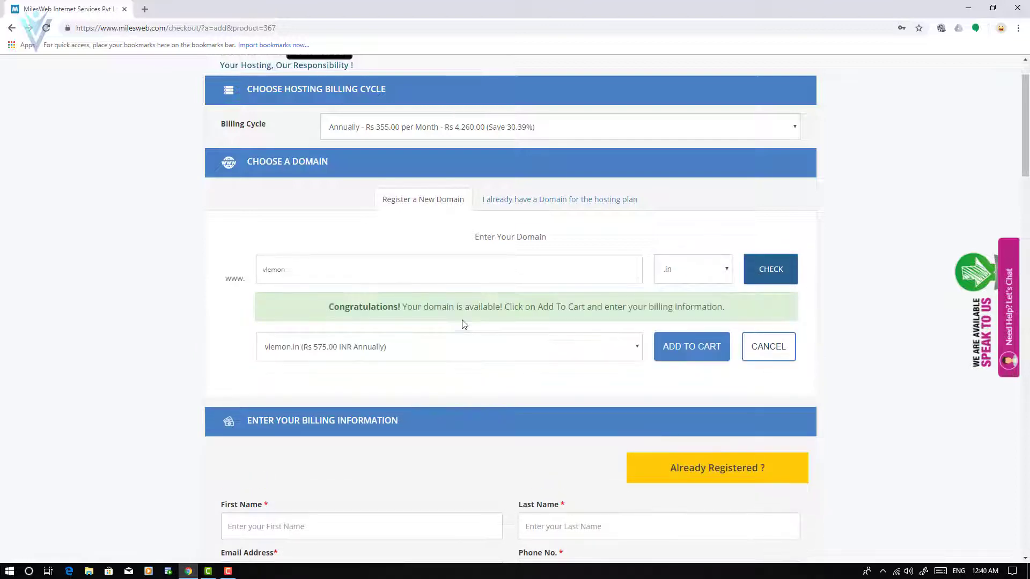
pyautogui.click(707, 353)
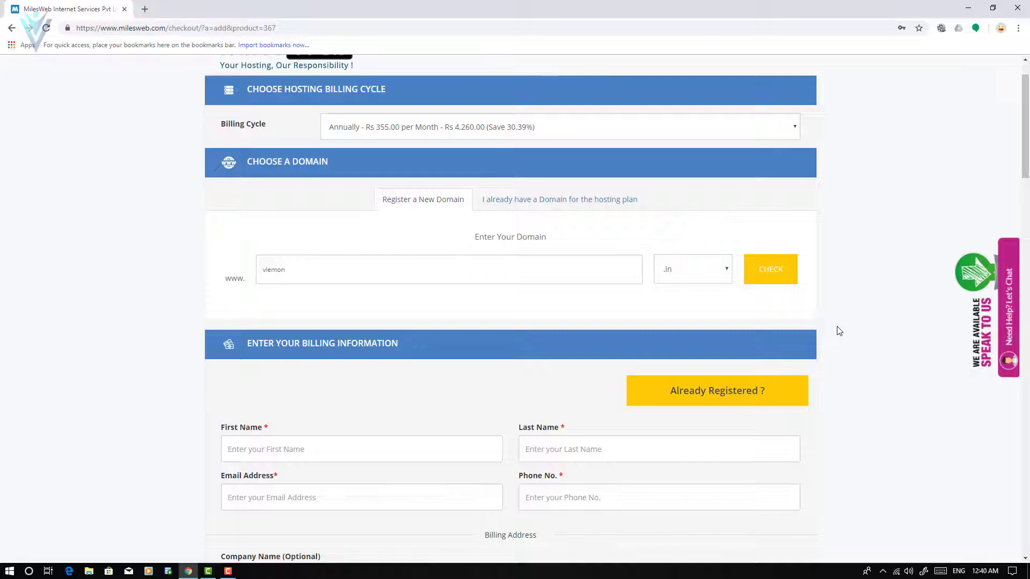
# Switch to existing-customer login, entering the account e-mail address and pasting the password.
pyautogui.scroll(-4, 839, 331)
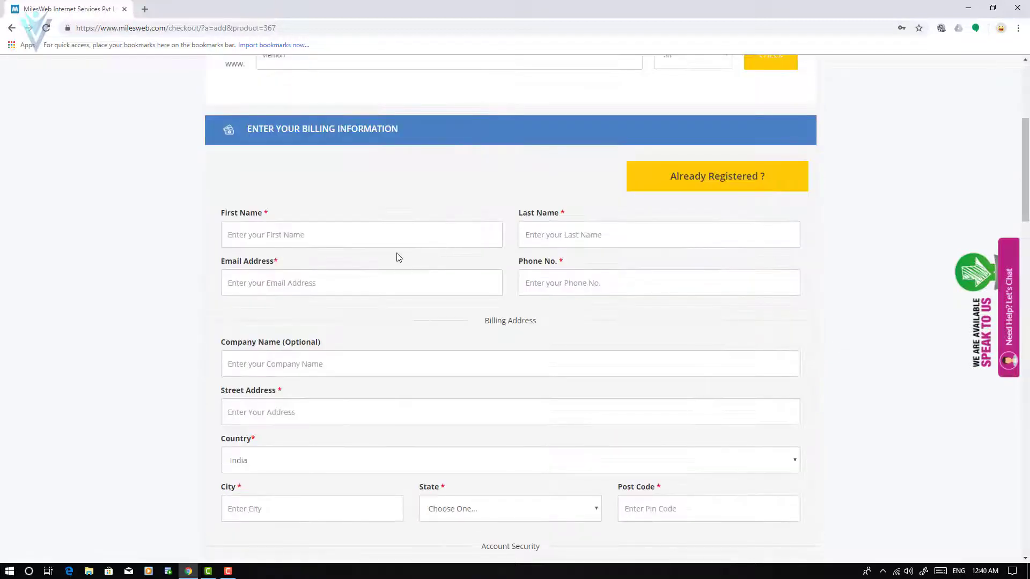
pyautogui.click(379, 234)
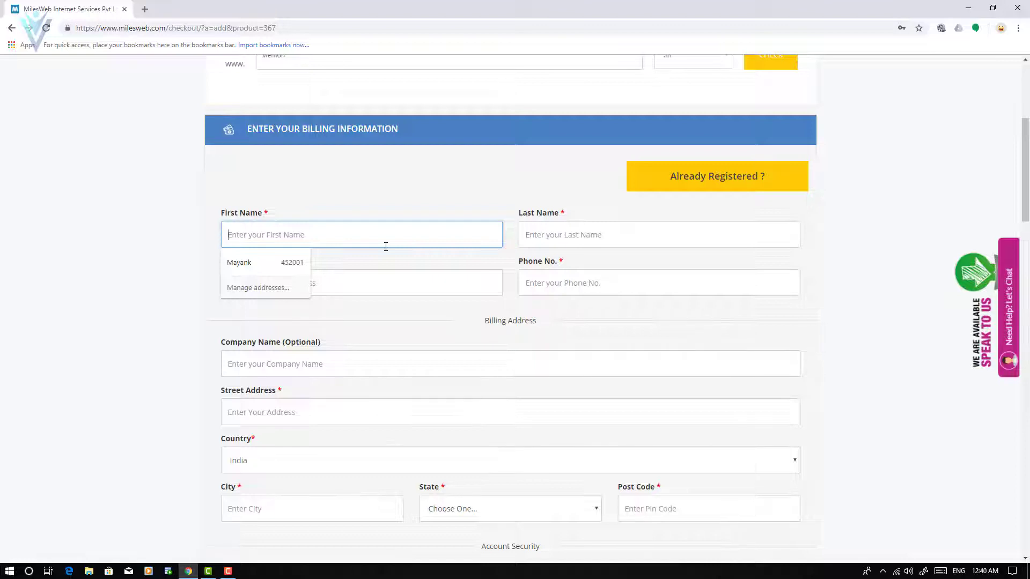
pyautogui.click(705, 182)
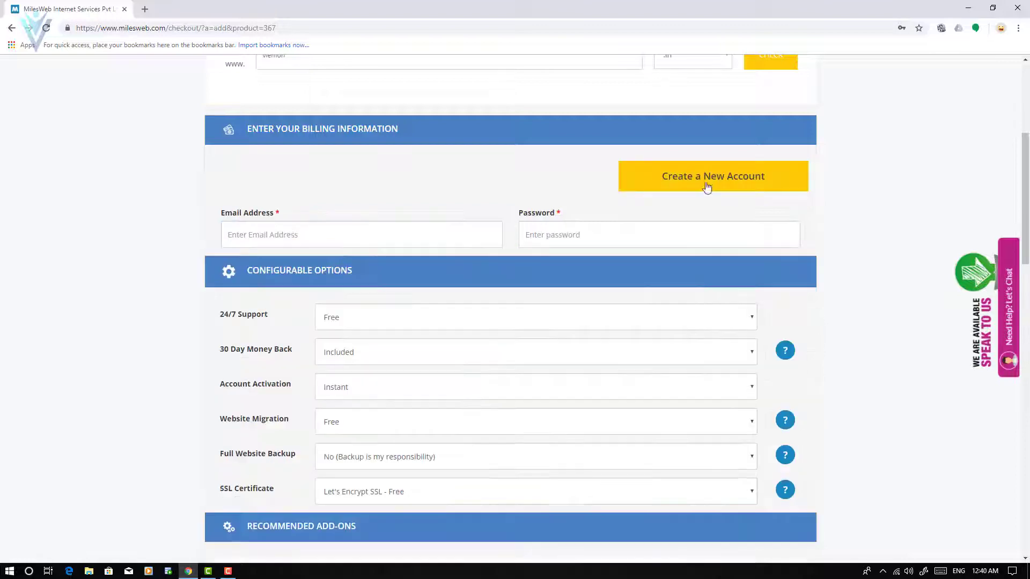
pyautogui.click(361, 237)
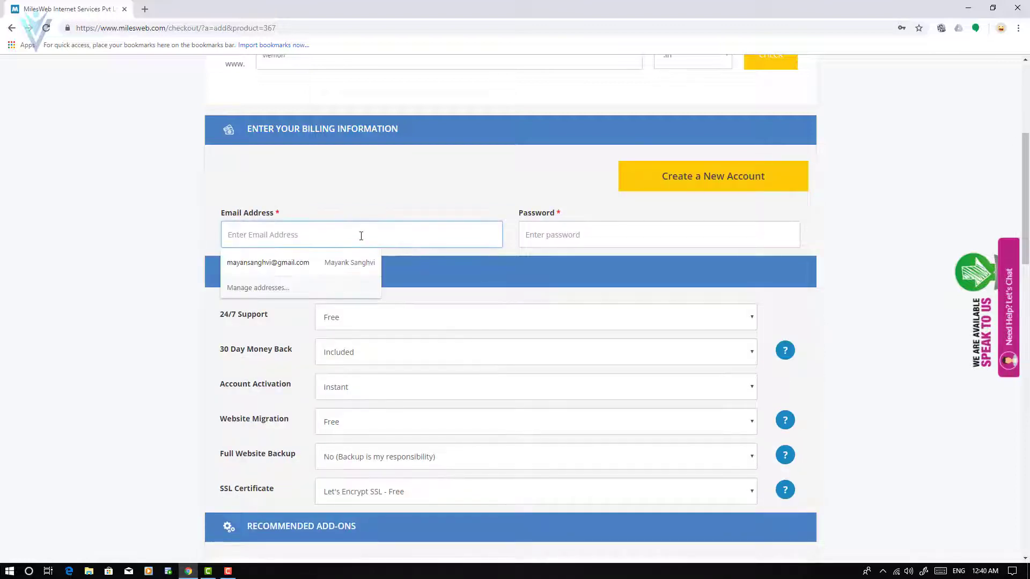
pyautogui.press('Tab')
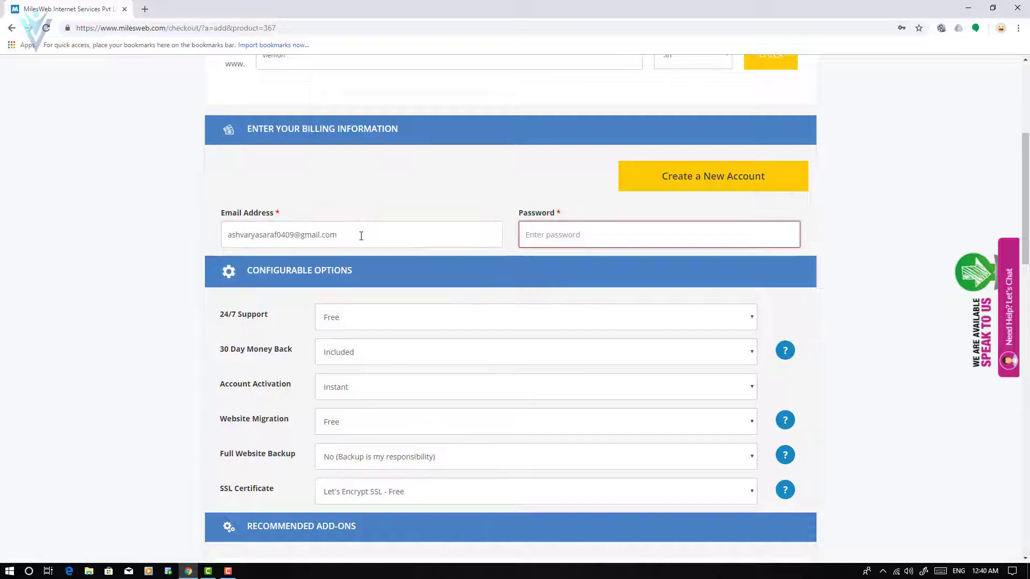
pyautogui.hotkey('ctrl', 'v')
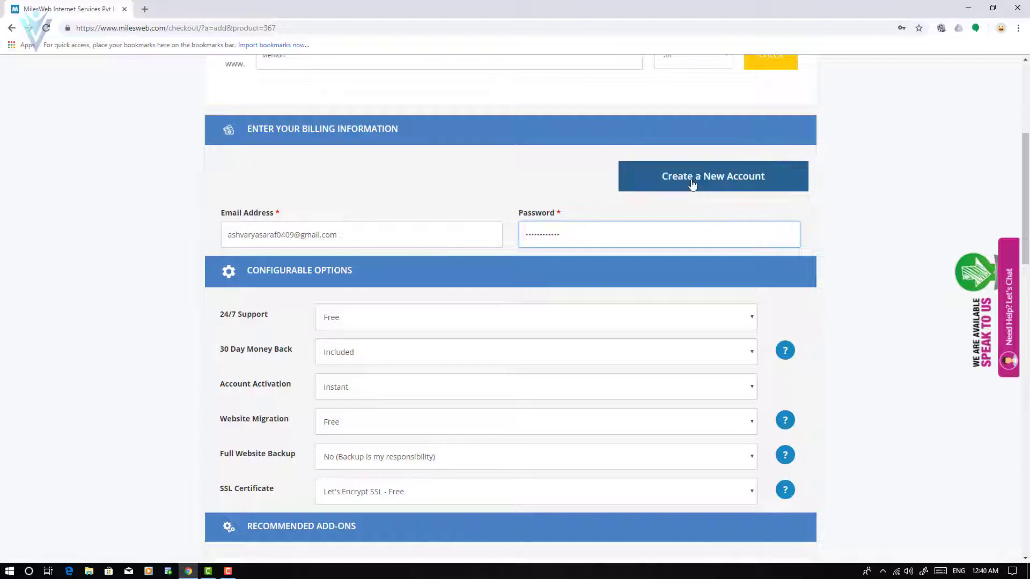
pyautogui.scroll(-2, 602, 252)
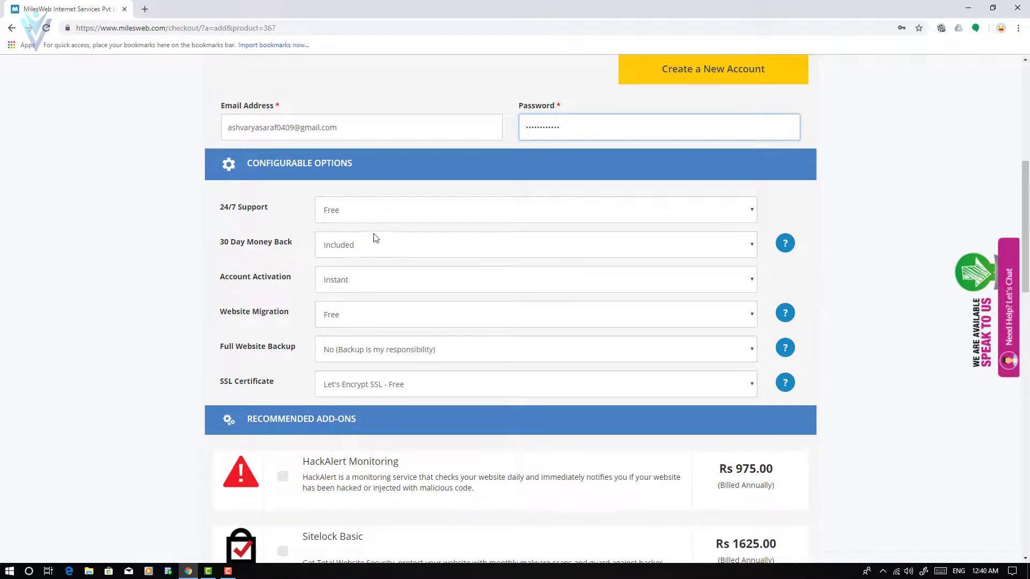
# Check the 24/7 Support, 30 Day Money Back, Account Activation and Website Migration options, keeping defaults.
pyautogui.click(358, 214)
pyautogui.click(358, 214)
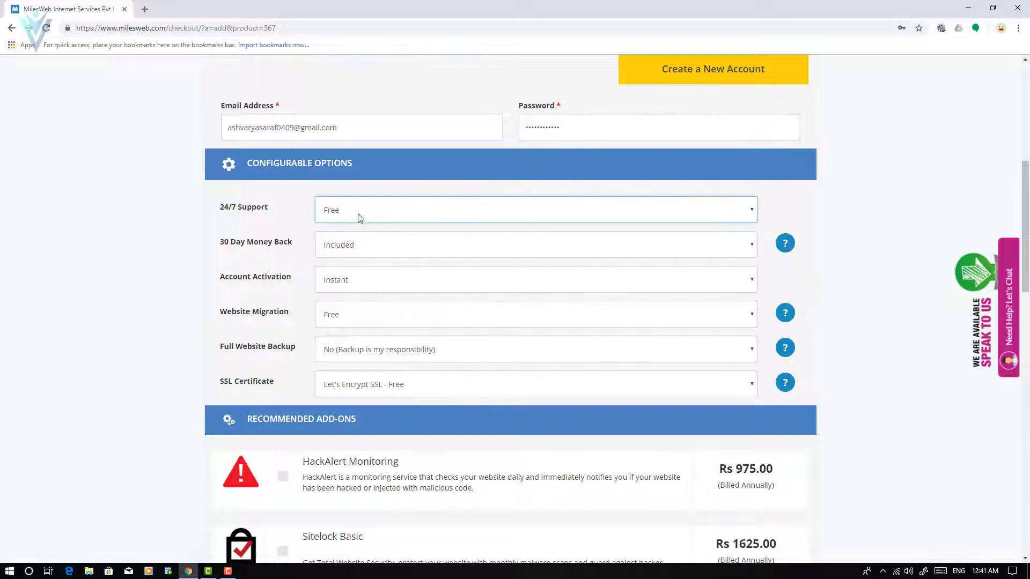
pyautogui.click(359, 214)
pyautogui.click(358, 213)
pyautogui.click(367, 252)
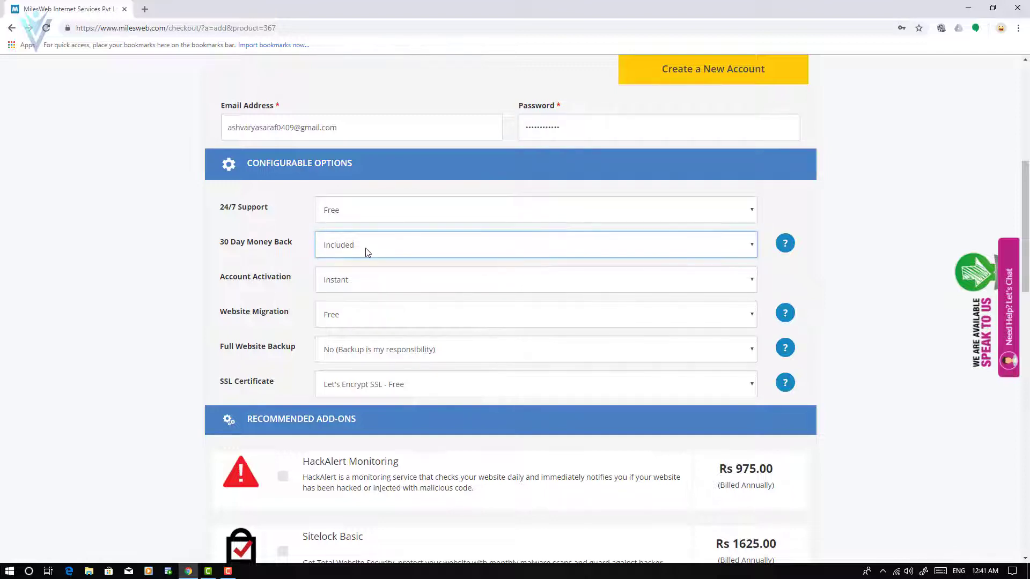
pyautogui.click(367, 252)
pyautogui.click(367, 252)
pyautogui.click(354, 286)
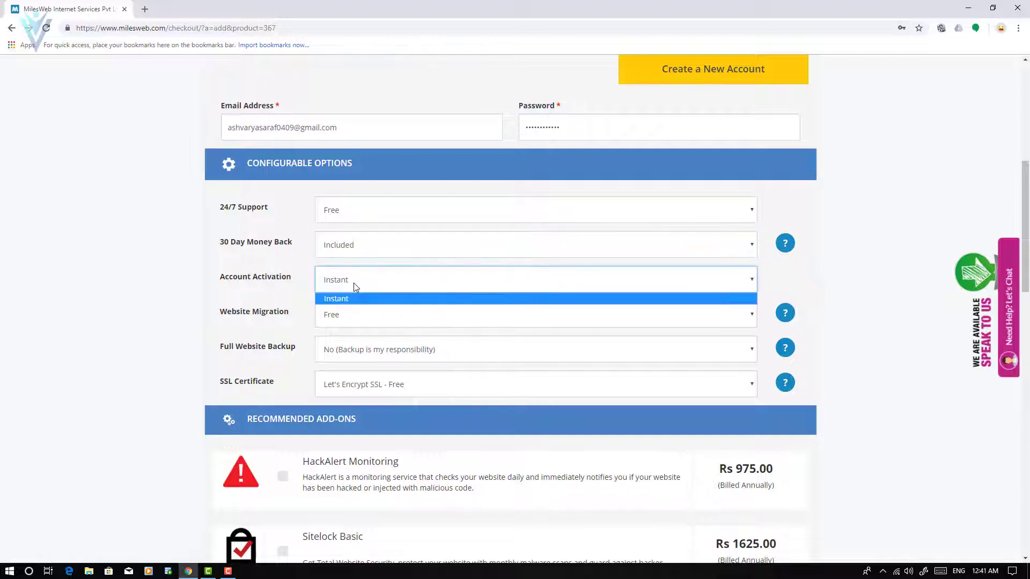
pyautogui.click(354, 286)
pyautogui.click(399, 325)
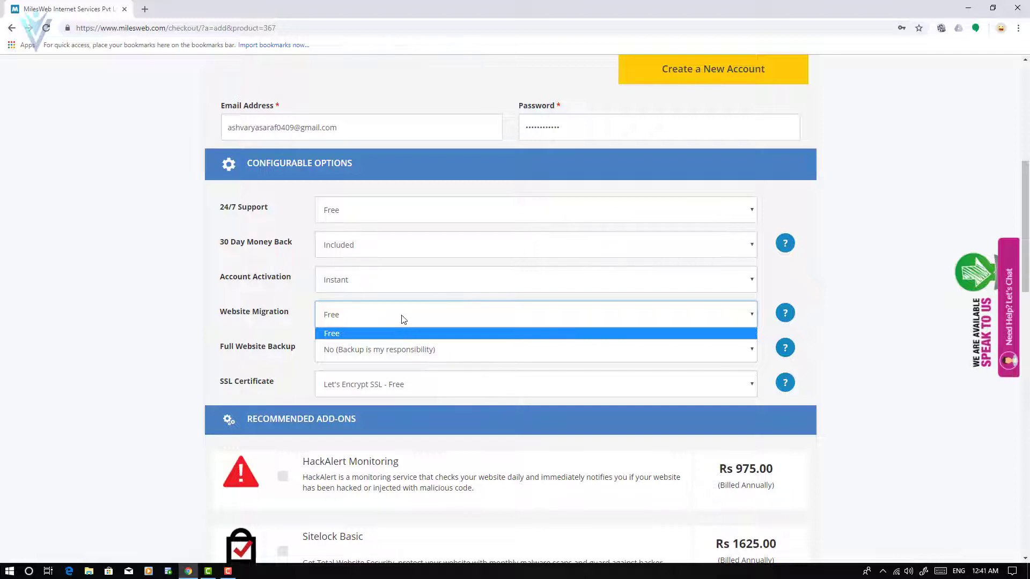
pyautogui.click(404, 319)
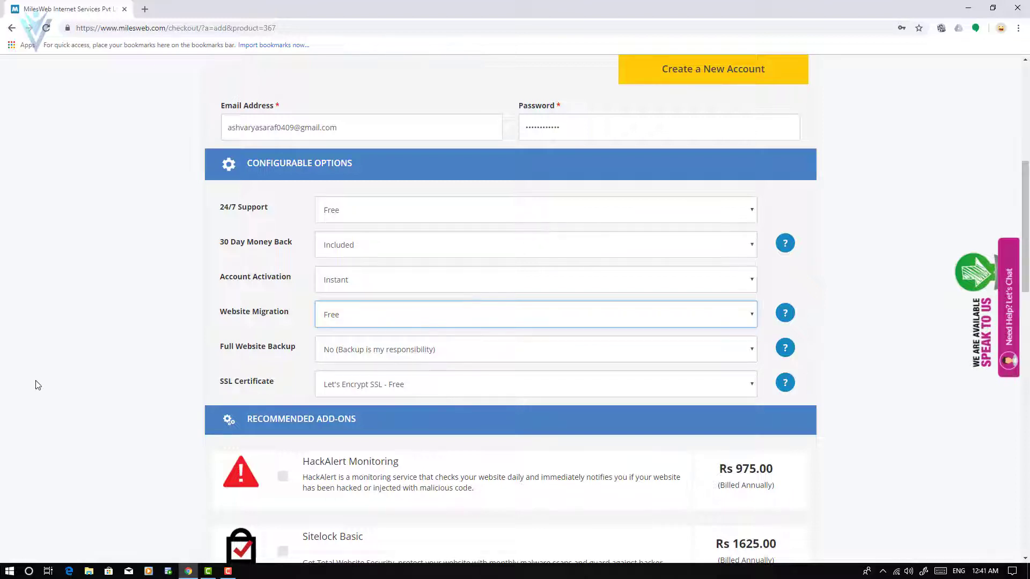
# Set Full Website Backup to Yes for Rs 75.00 INR.
pyautogui.click(375, 353)
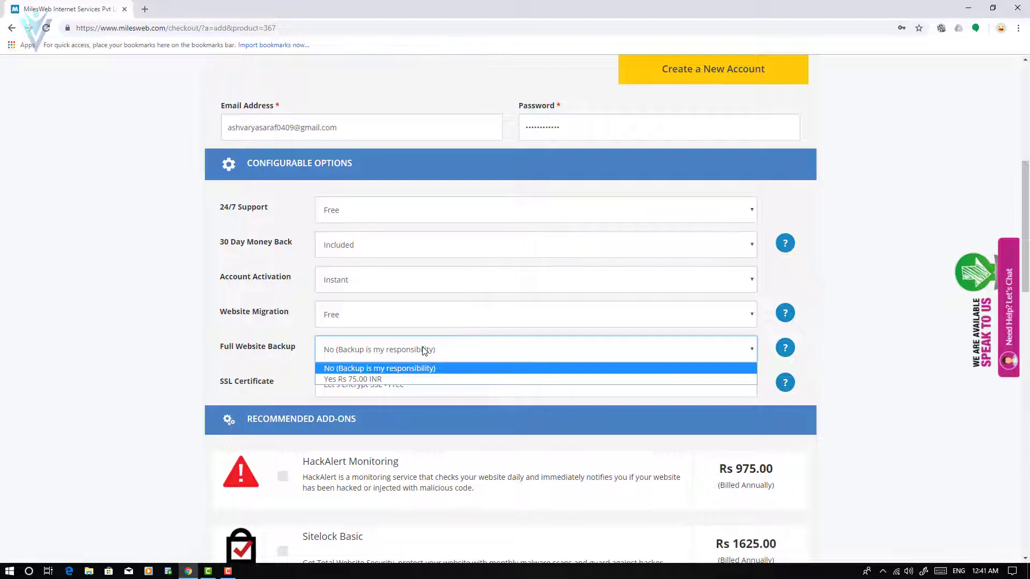
pyautogui.click(444, 353)
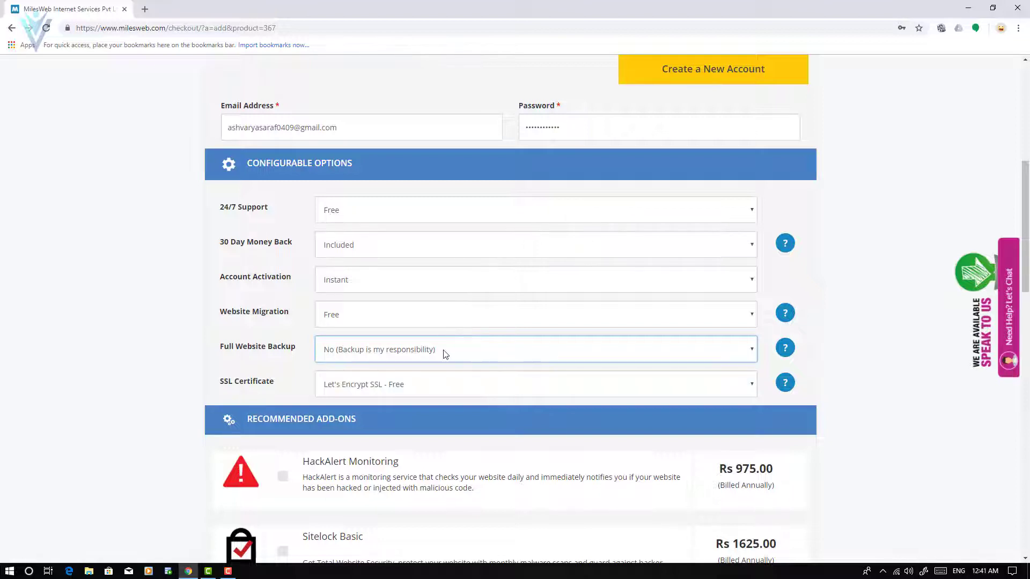
pyautogui.click(443, 354)
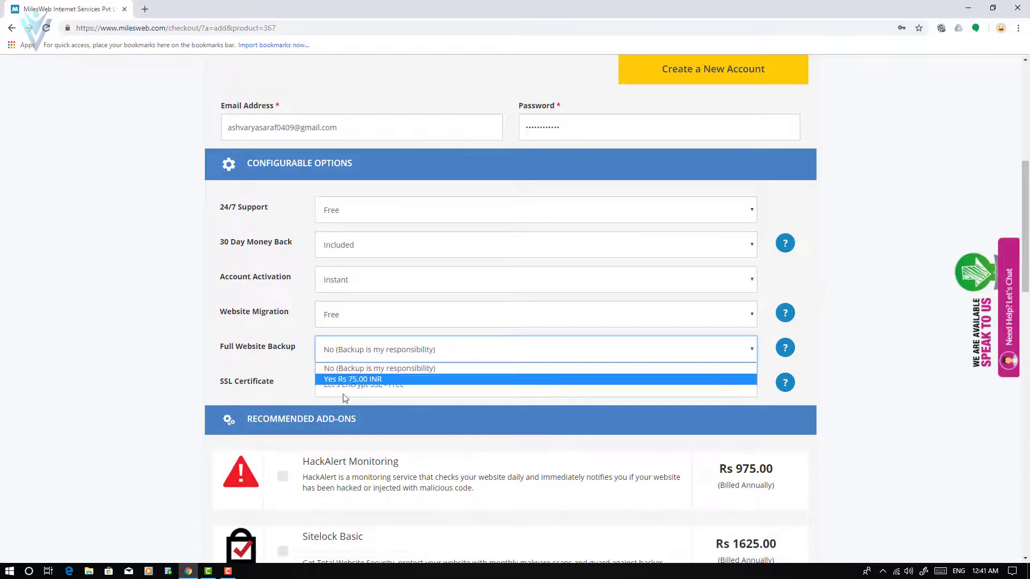
pyautogui.click(360, 379)
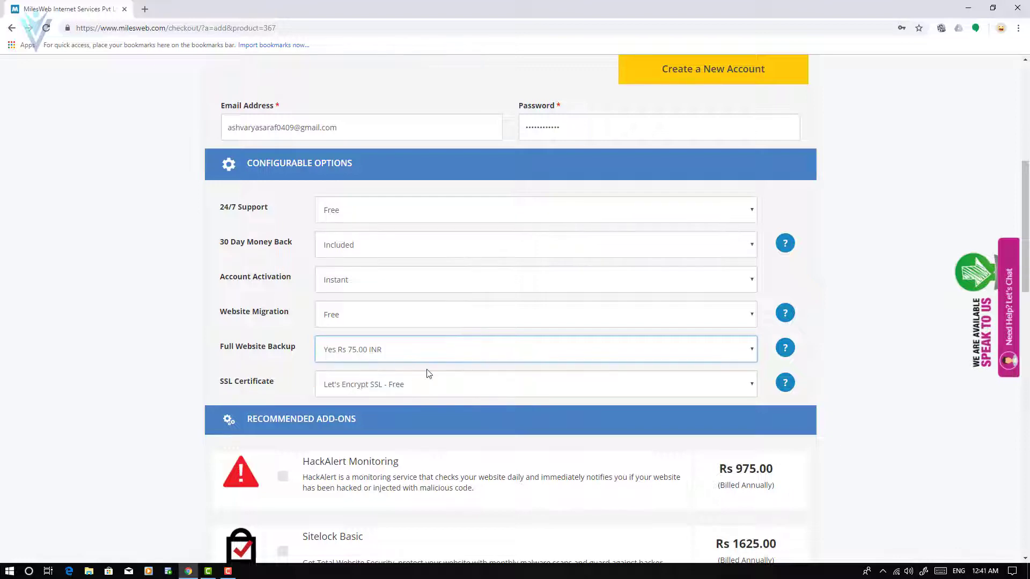
# Set Full Website Backup back to No (Backup is my responsibility).
pyautogui.scroll(-15, 429, 374)
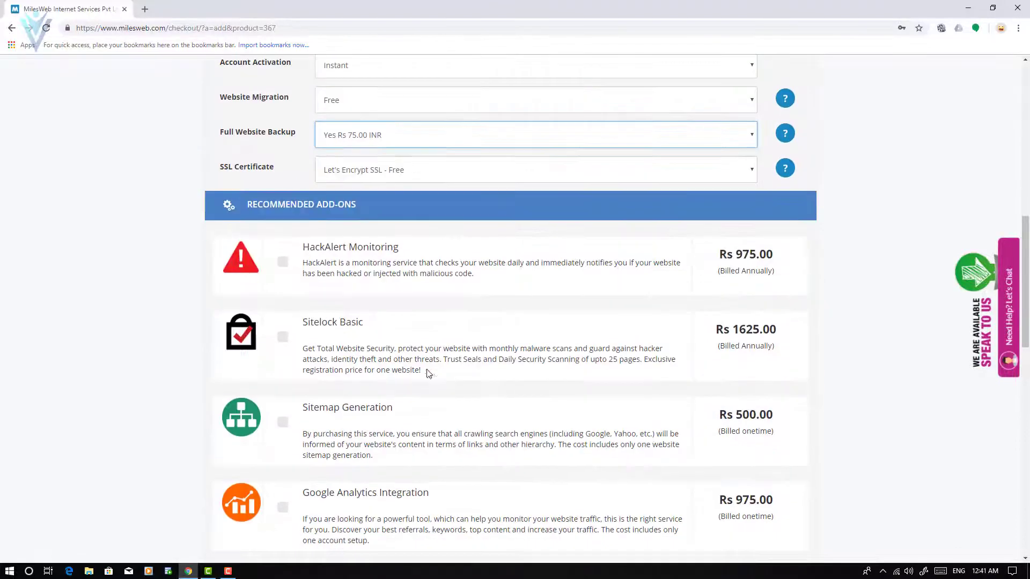
pyautogui.scroll(-4, 427, 374)
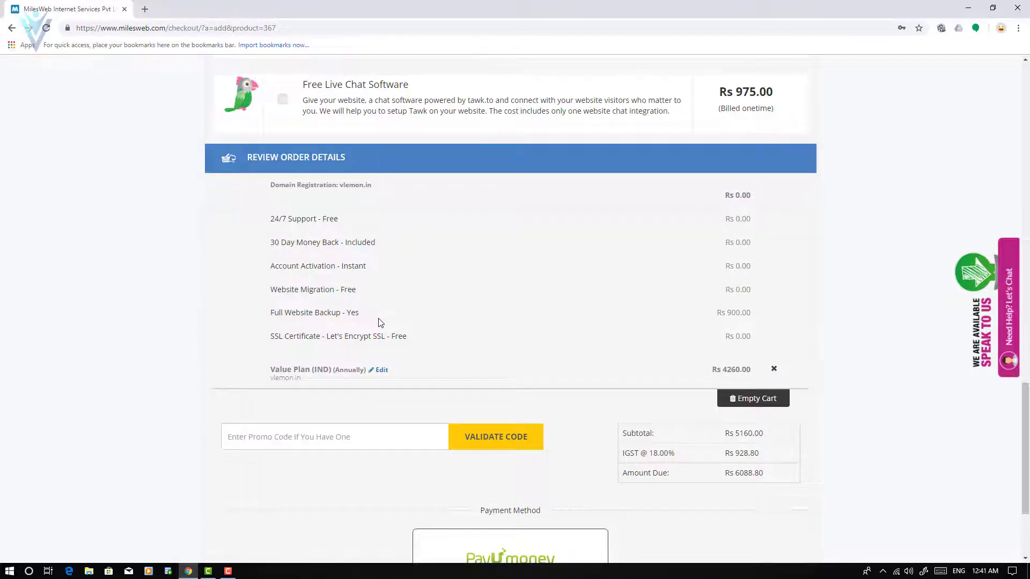
pyautogui.scroll(13, 380, 322)
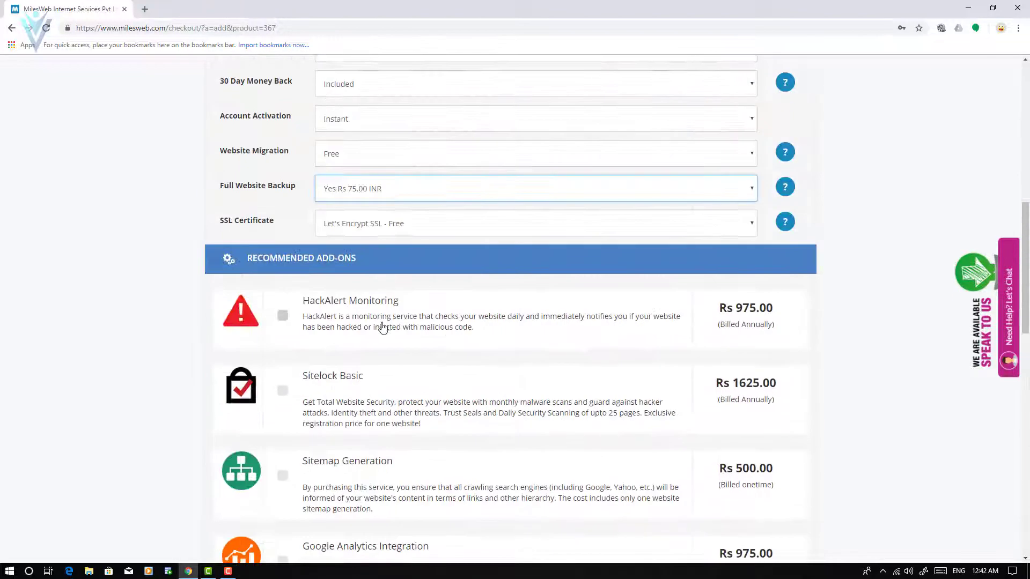
pyautogui.scroll(2, 382, 328)
pyautogui.click(364, 299)
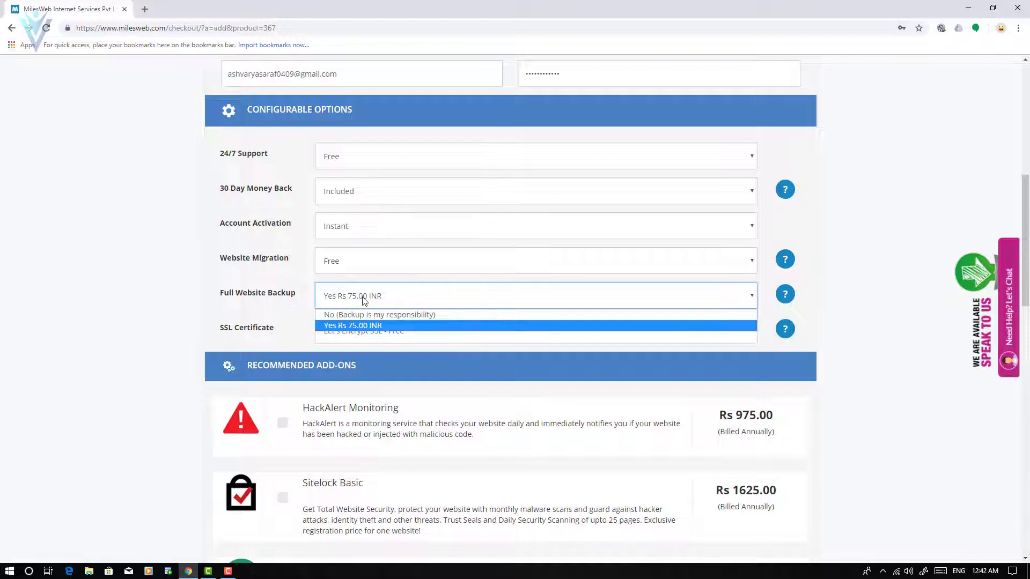
pyautogui.click(373, 317)
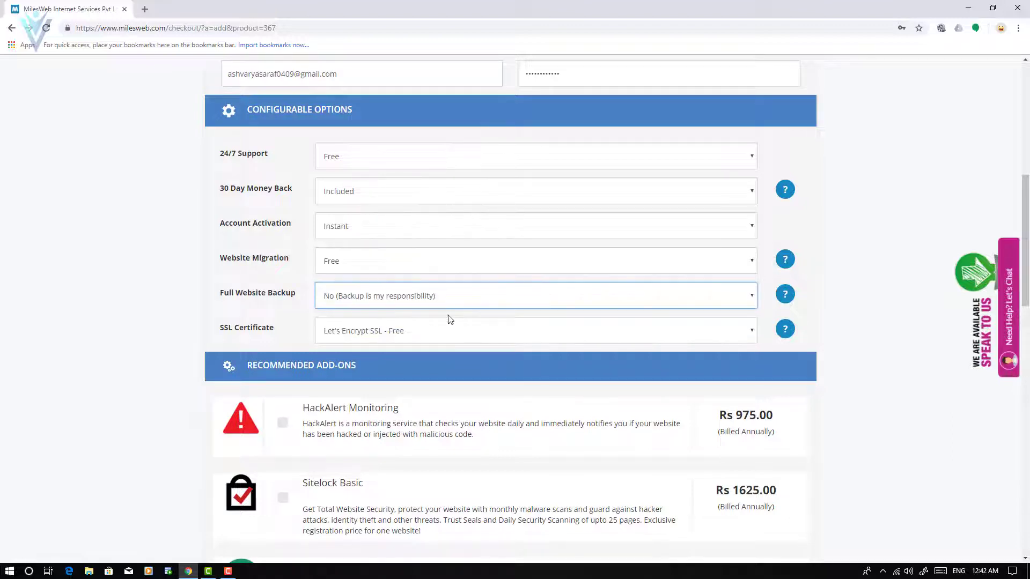
# Review the SSL Certificate choices, keeping Let's Encrypt SSL - Free.
pyautogui.click(514, 332)
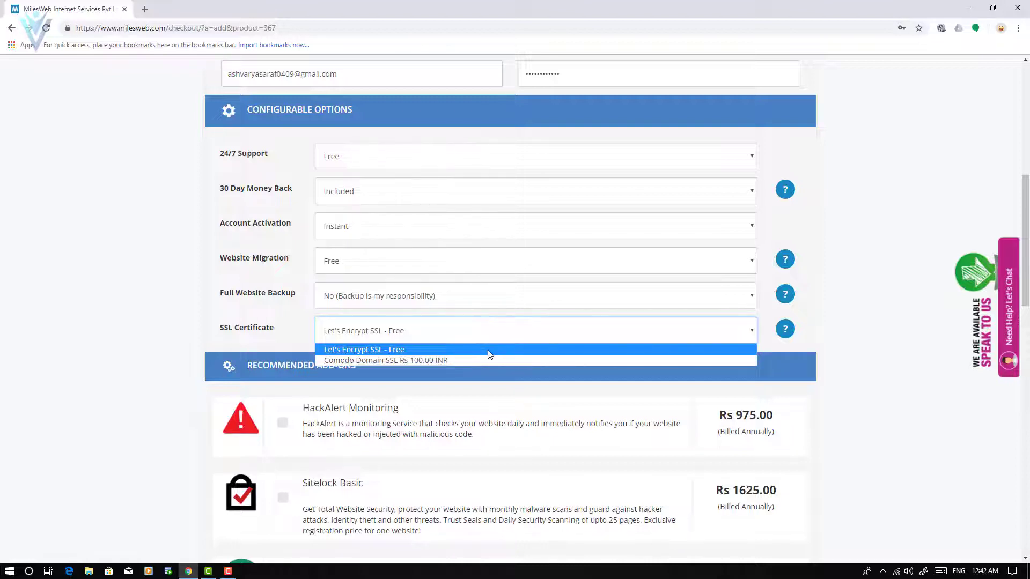
pyautogui.click(489, 354)
pyautogui.click(461, 334)
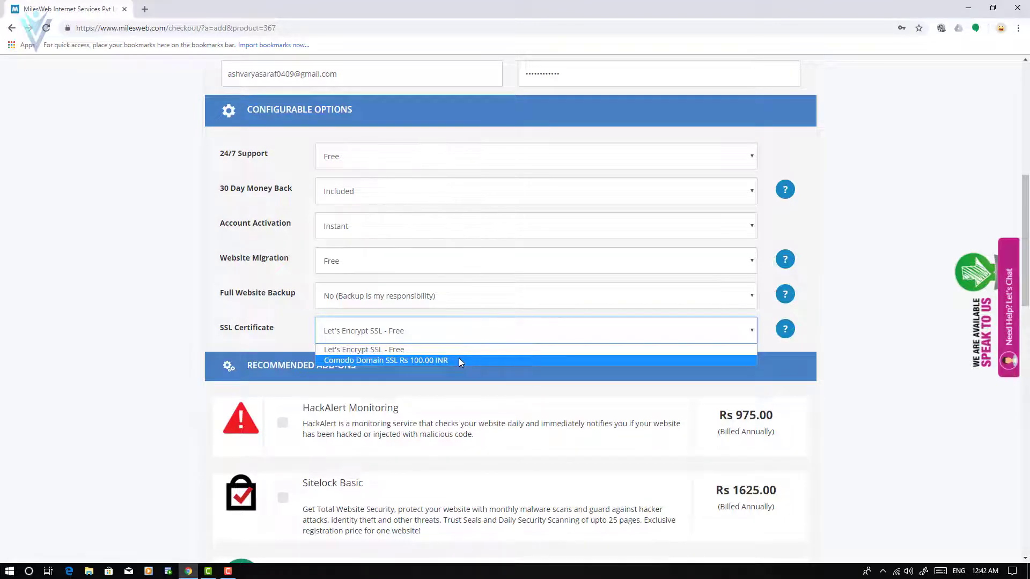
pyautogui.click(458, 359)
pyautogui.scroll(-8, 406, 368)
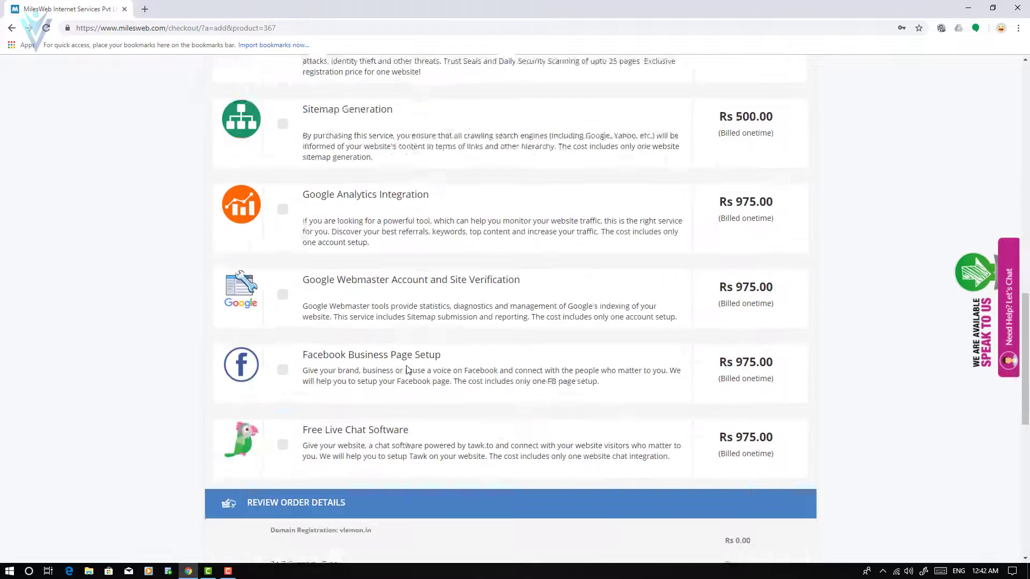
pyautogui.scroll(-6, 407, 370)
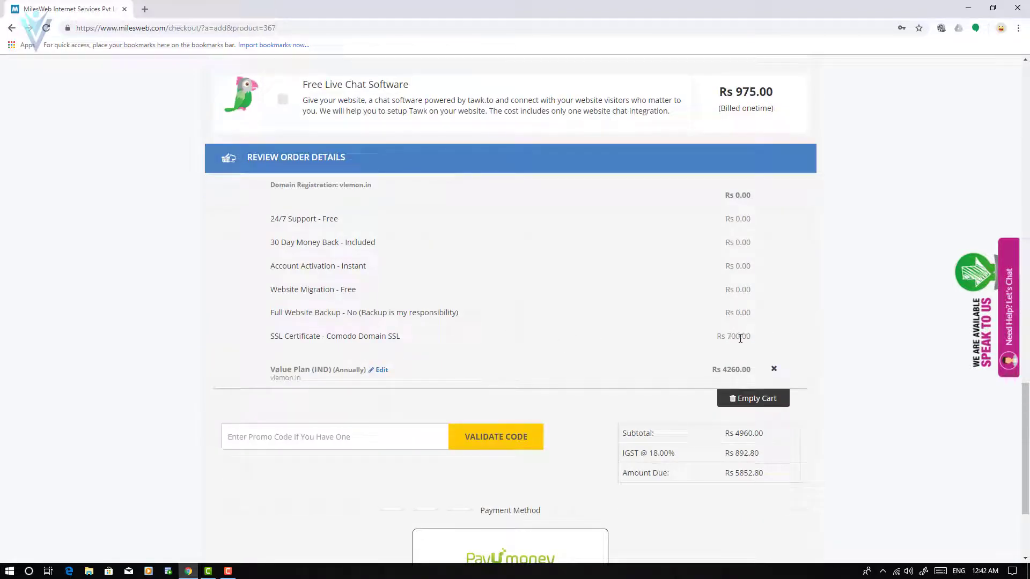
pyautogui.moveTo(751, 338); pyautogui.dragTo(705, 339)
pyautogui.scroll(15, 706, 339)
pyautogui.click(491, 439)
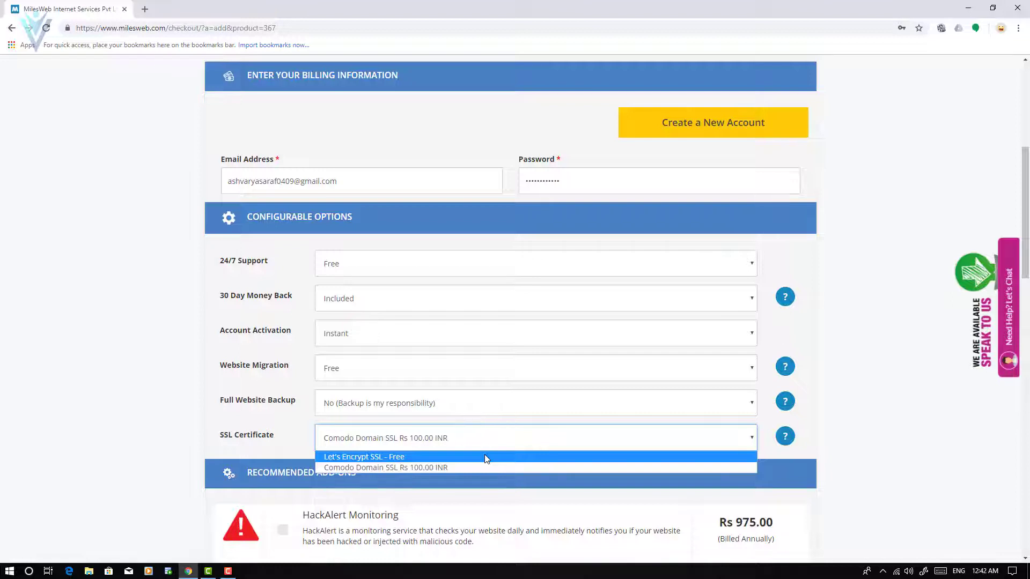
pyautogui.click(485, 457)
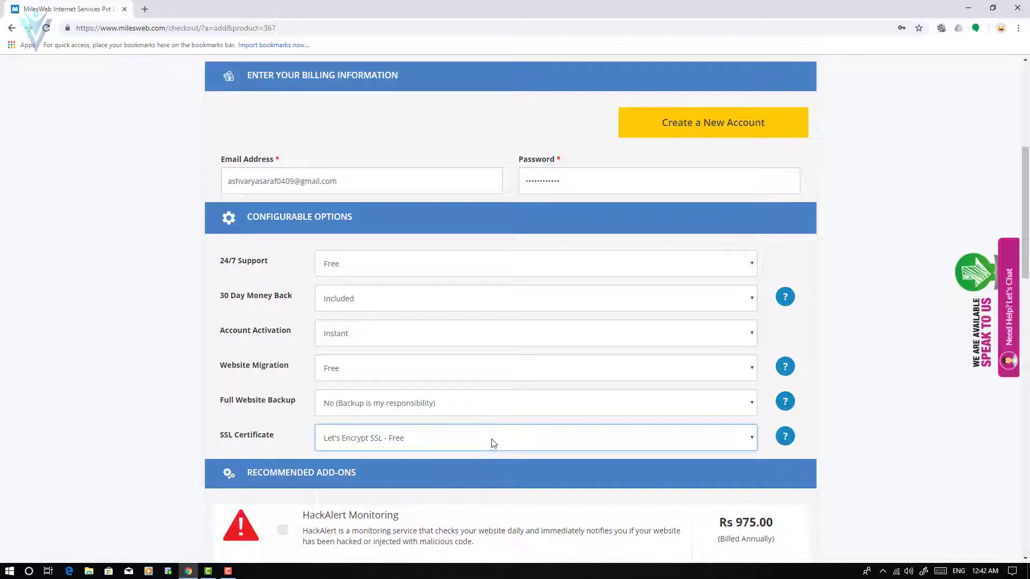
pyautogui.click(492, 442)
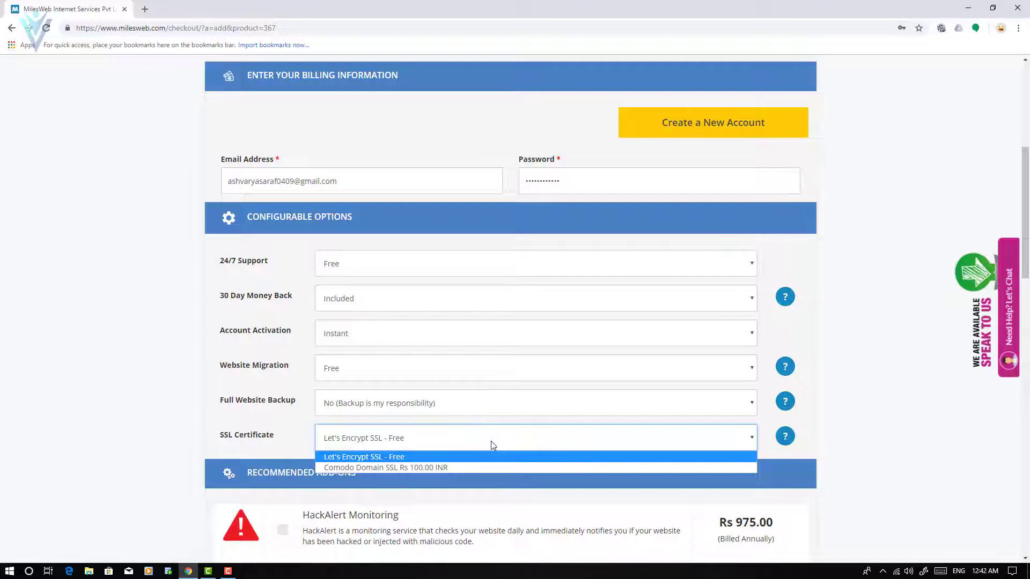
pyautogui.click(493, 445)
pyautogui.scroll(6, 494, 414)
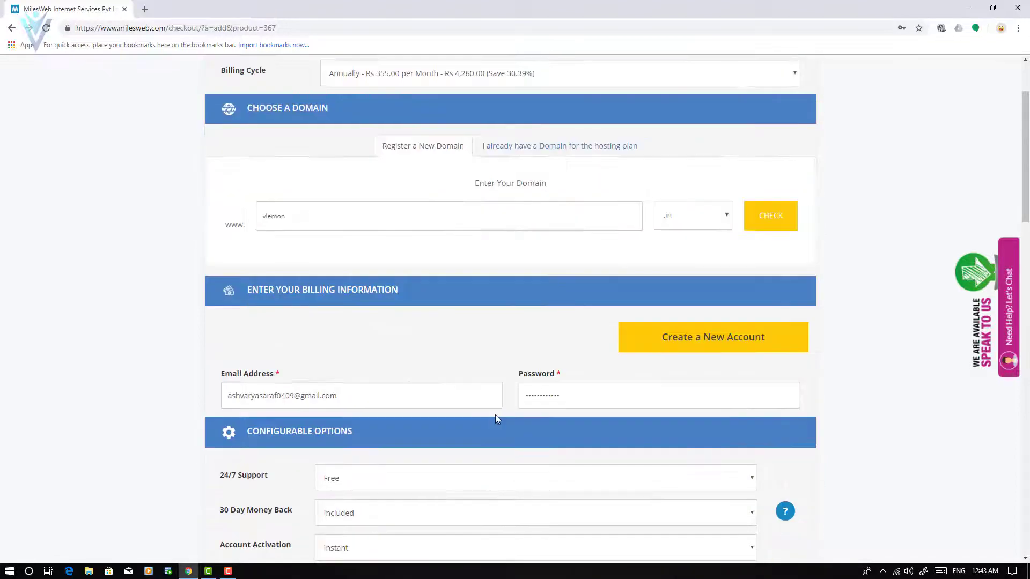
pyautogui.scroll(-15, 496, 420)
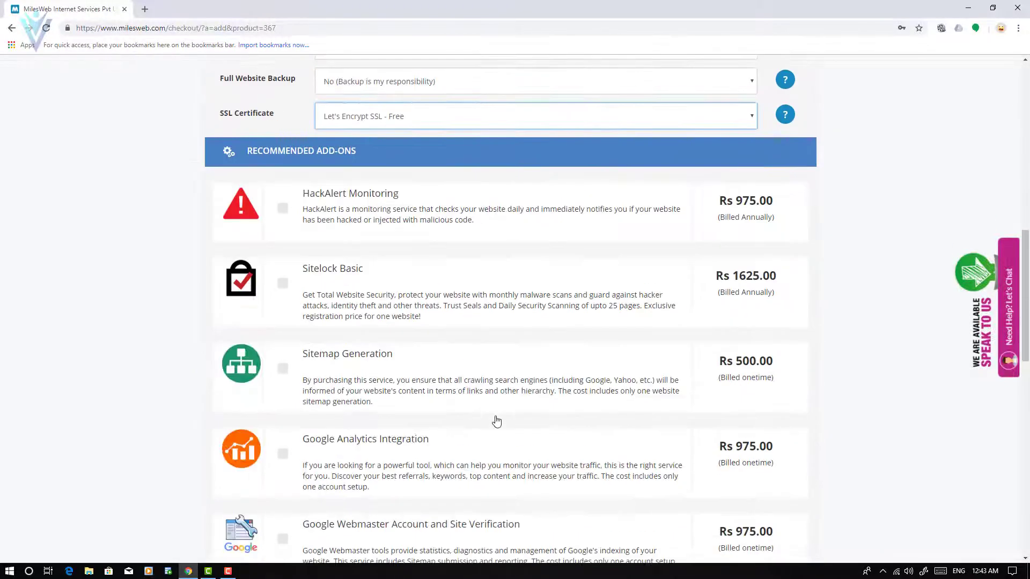
pyautogui.scroll(3, 496, 420)
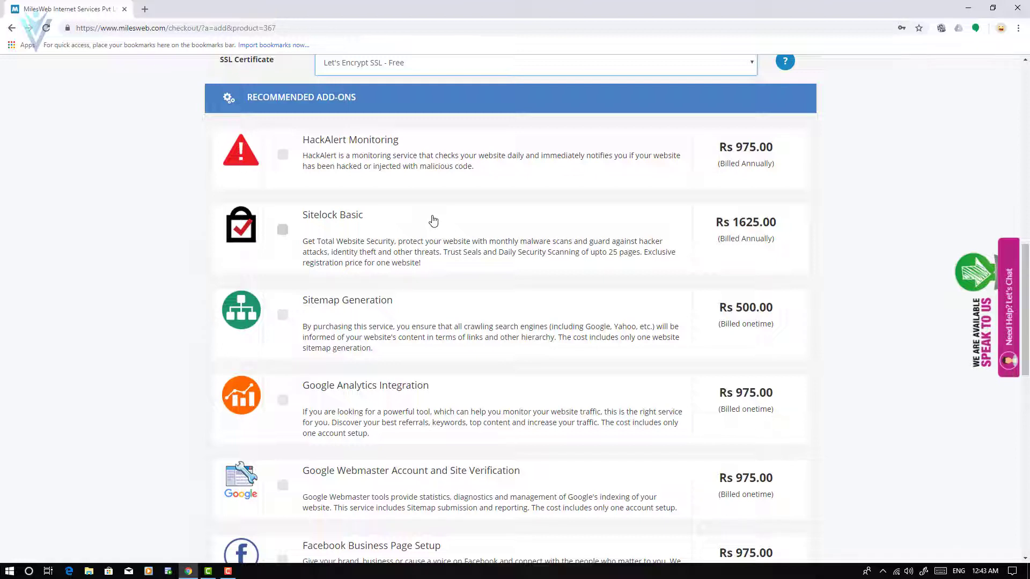
pyautogui.scroll(-1, 455, 244)
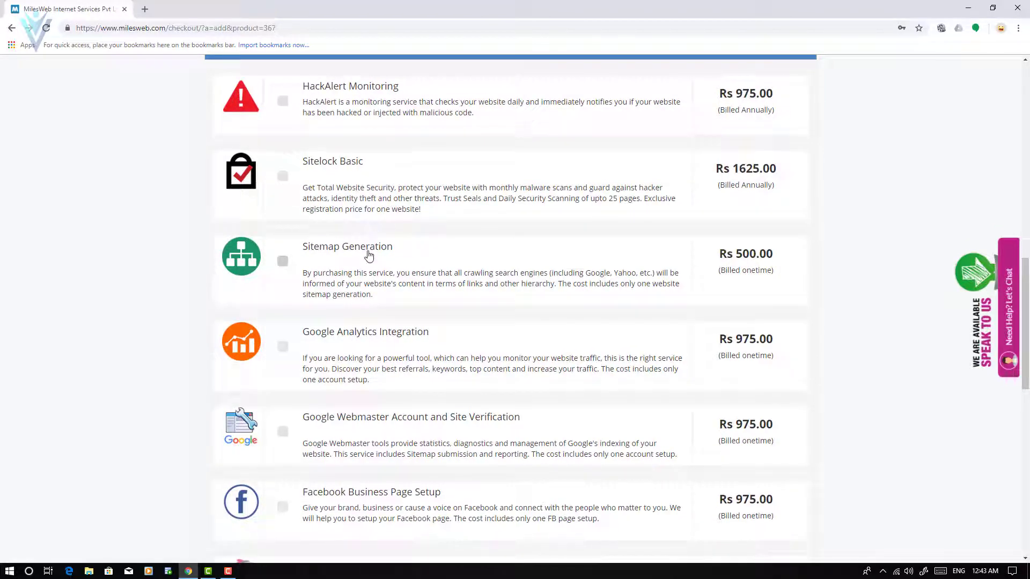
pyautogui.scroll(-2, 369, 256)
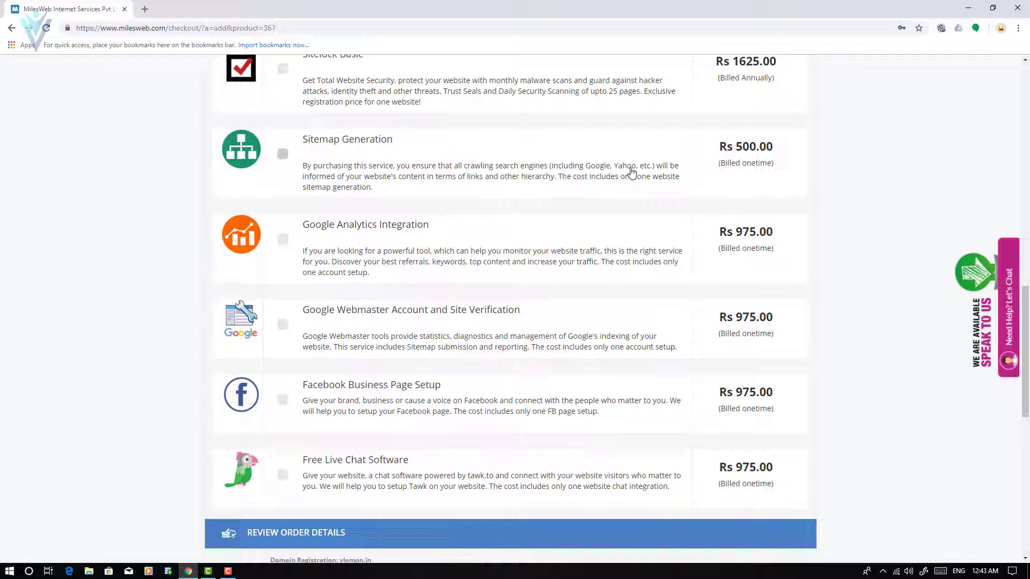
pyautogui.scroll(-1, 631, 171)
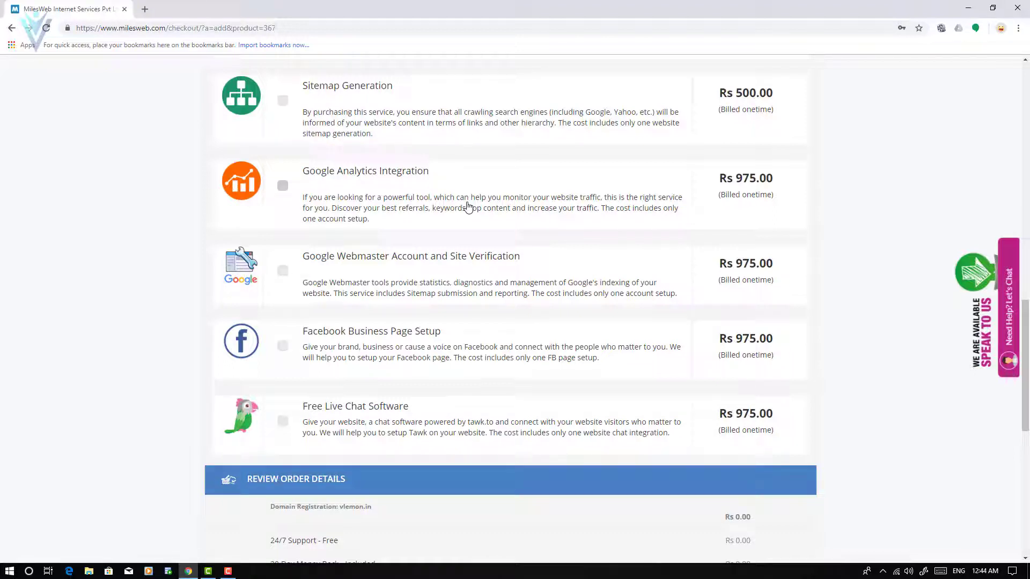
pyautogui.scroll(-3, 575, 268)
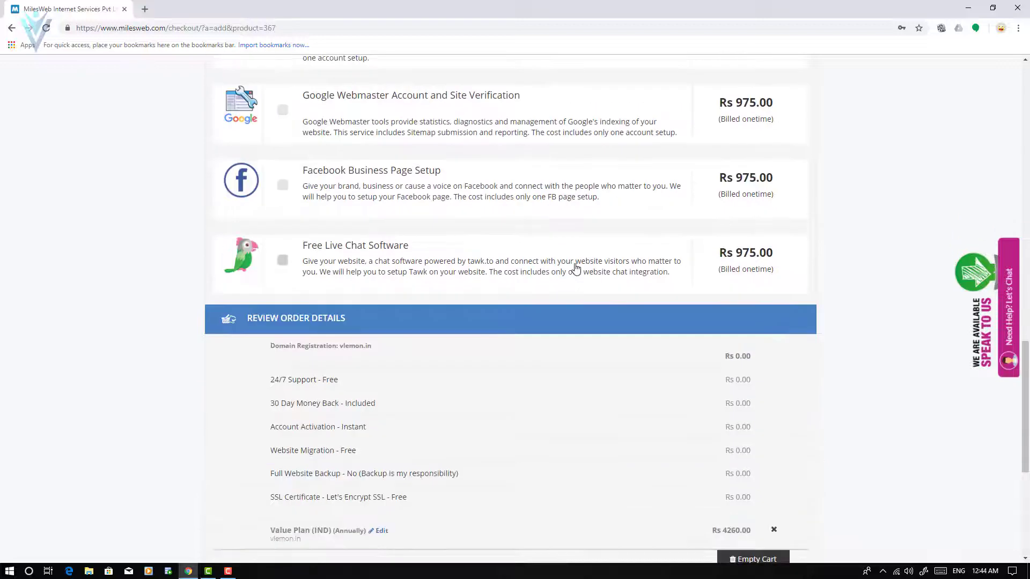
pyautogui.scroll(-3, 622, 270)
pyautogui.scroll(-3, 536, 256)
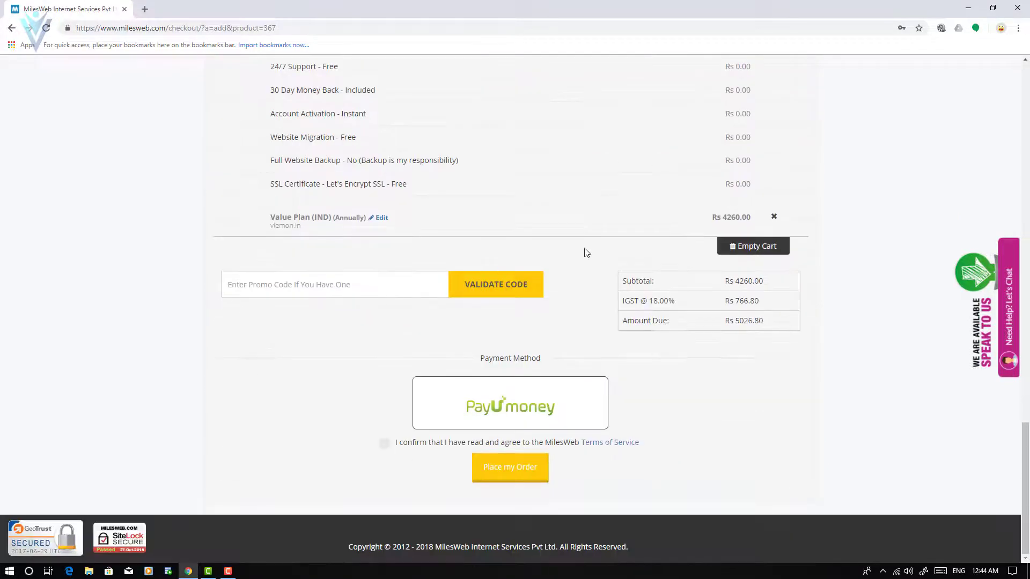
pyautogui.scroll(2, 661, 133)
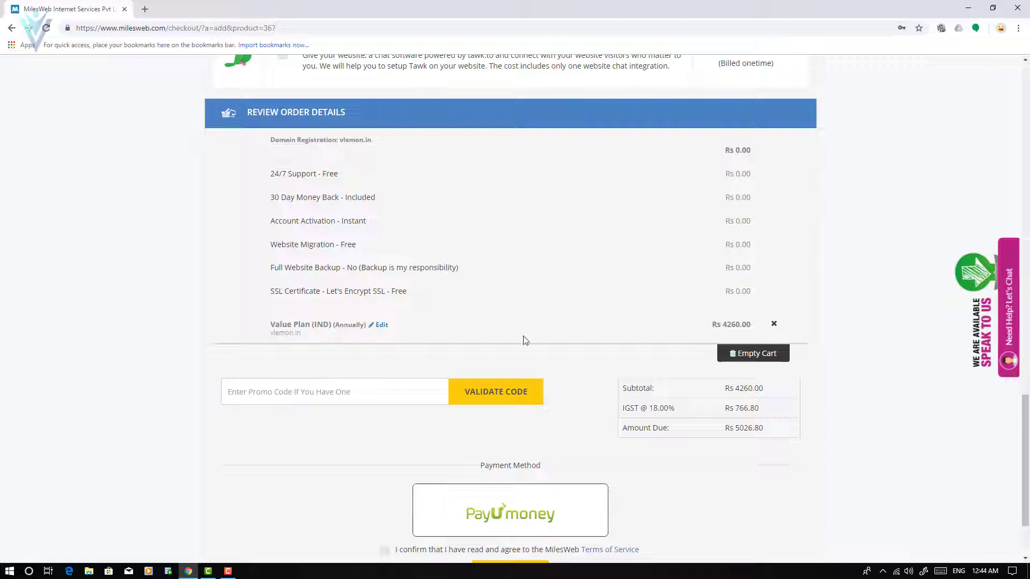
pyautogui.moveTo(721, 325); pyautogui.dragTo(755, 331)
# Validate promo code VLNGOLD, applying the 20.00% discount for Rs 4021.44 due.
pyautogui.click(301, 396)
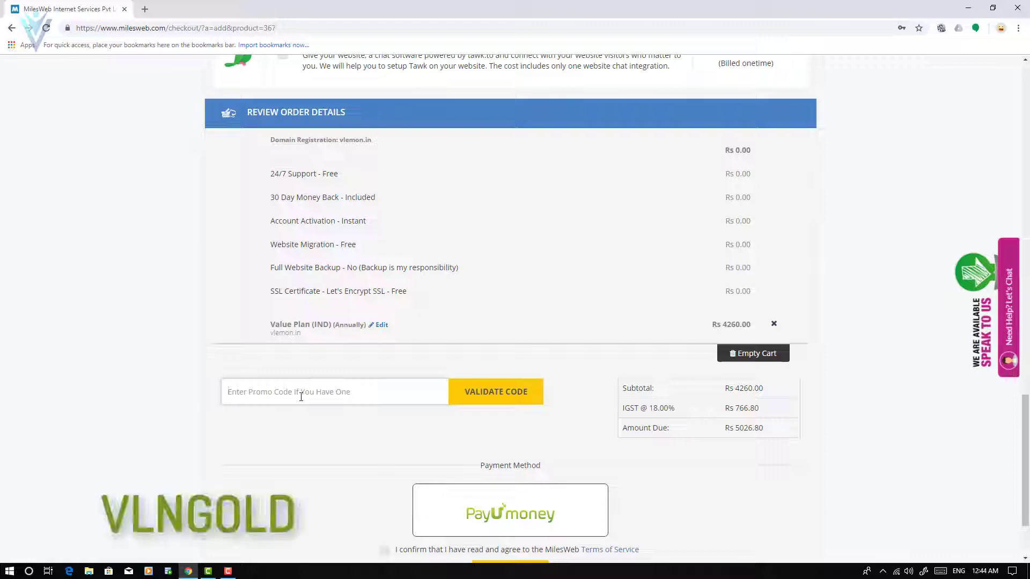
pyautogui.write('VLNGOLD')
pyautogui.click(490, 397)
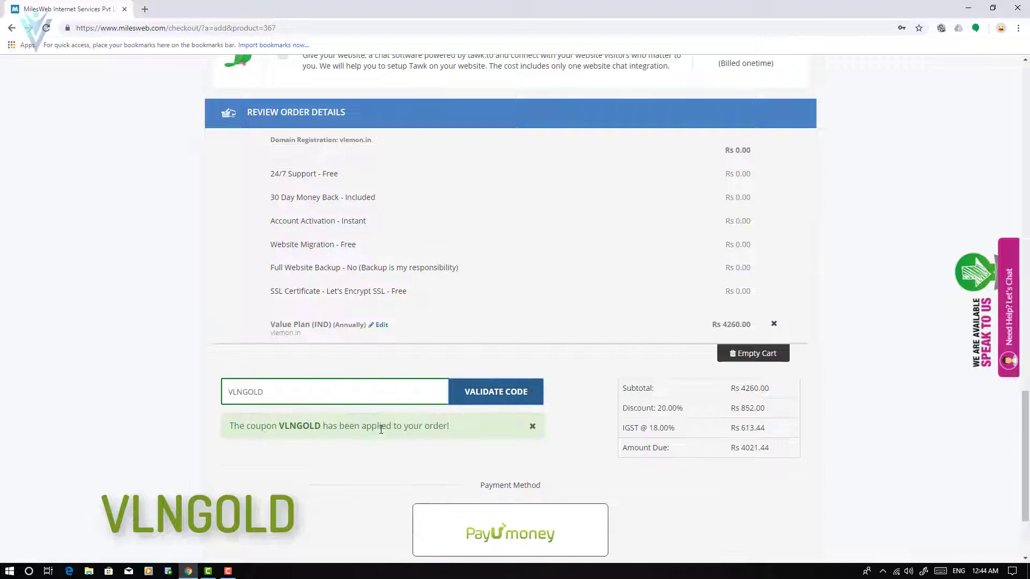
pyautogui.moveTo(655, 409); pyautogui.dragTo(678, 410)
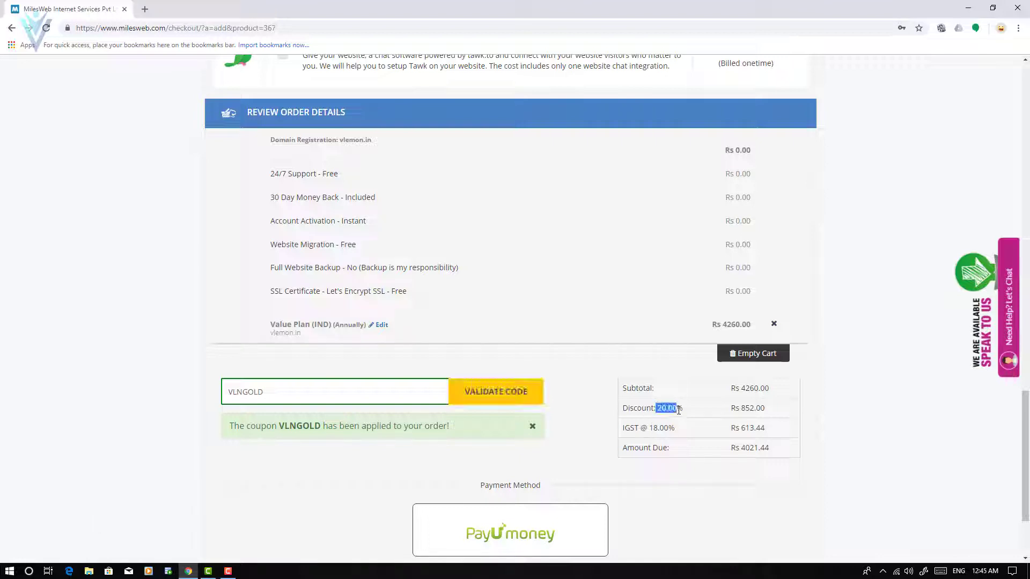
# Load milesweb.com in a new tab, show the Unlimited Hosting + FREE DOMAIN plans, then return to checkout.
pyautogui.click(144, 9)
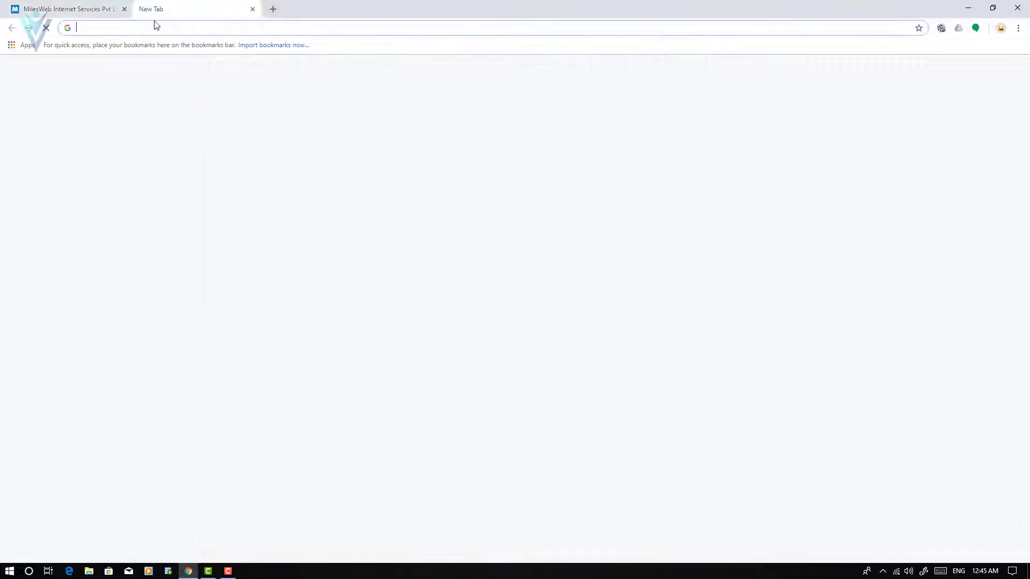
pyautogui.write('milesweb.com')
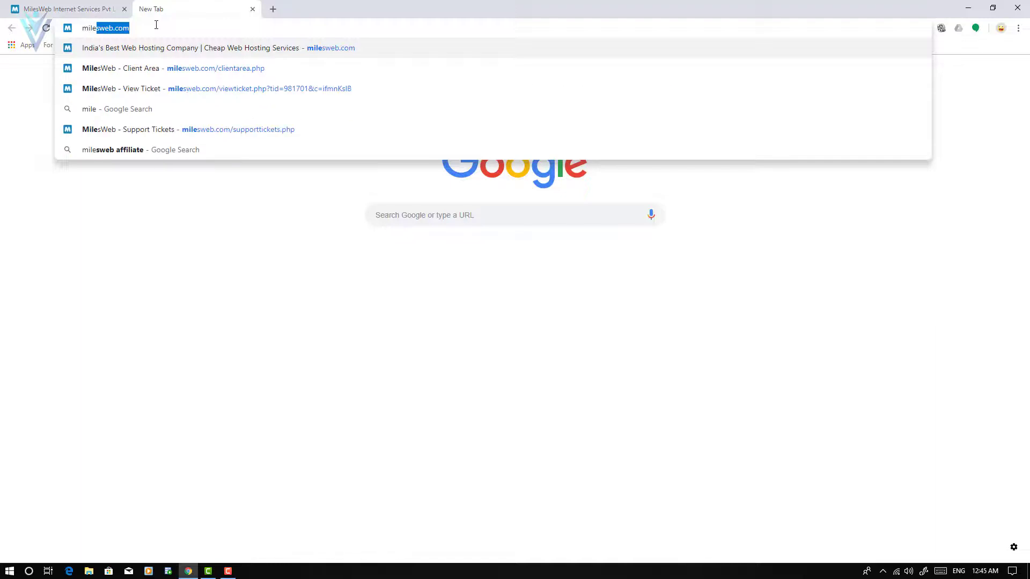
pyautogui.press('Return')
pyautogui.scroll(-5, 284, 193)
pyautogui.scroll(-4, 286, 194)
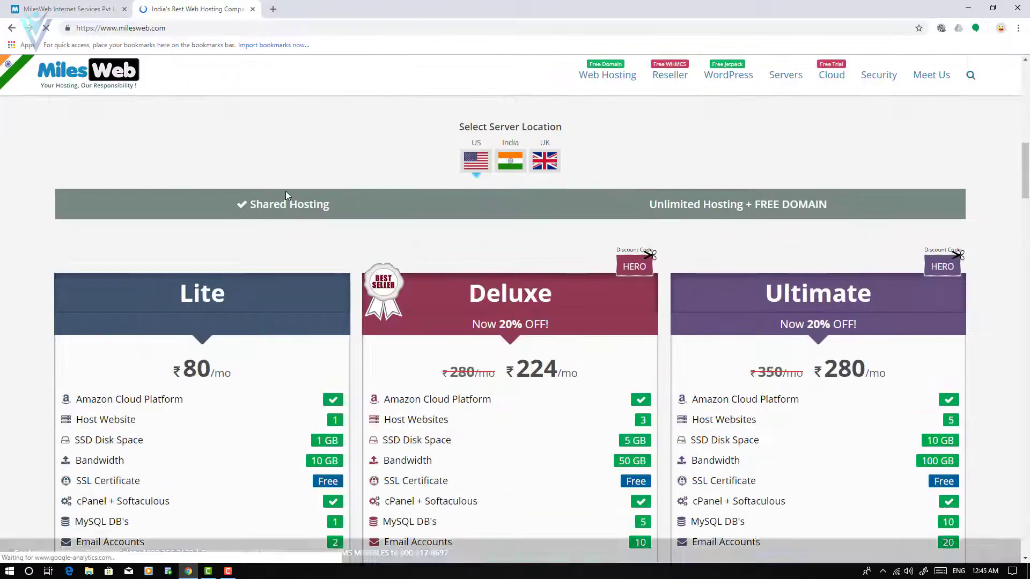
pyautogui.scroll(-4, 287, 194)
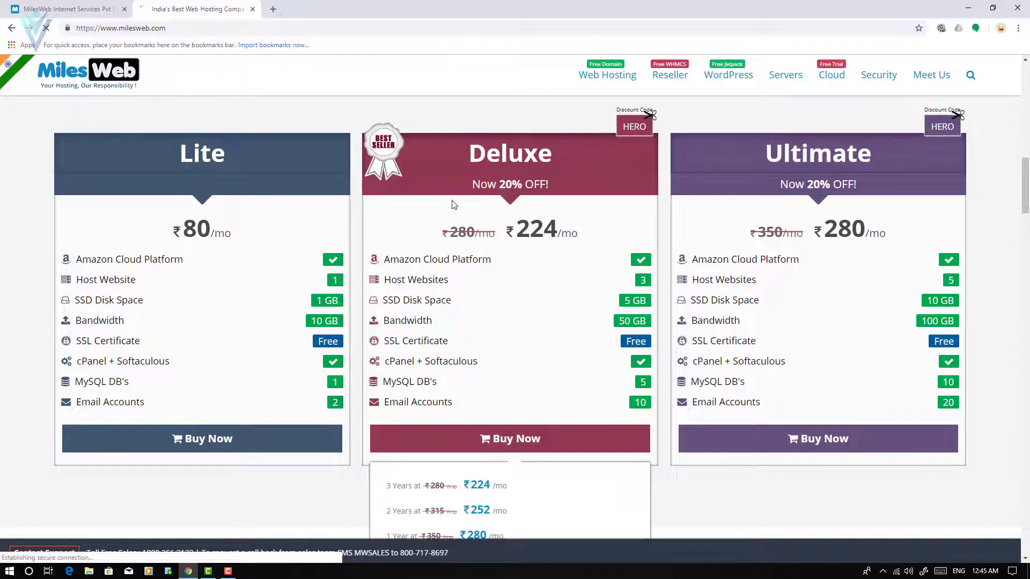
pyautogui.scroll(3, 695, 202)
pyautogui.click(700, 225)
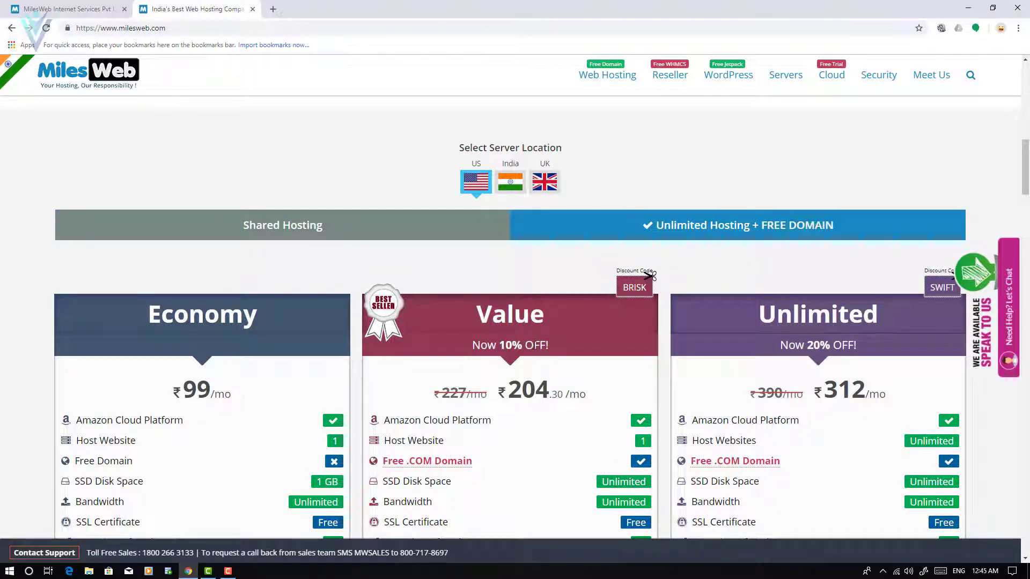
pyautogui.hotkey('ctrl', 'shift', 'Tab')
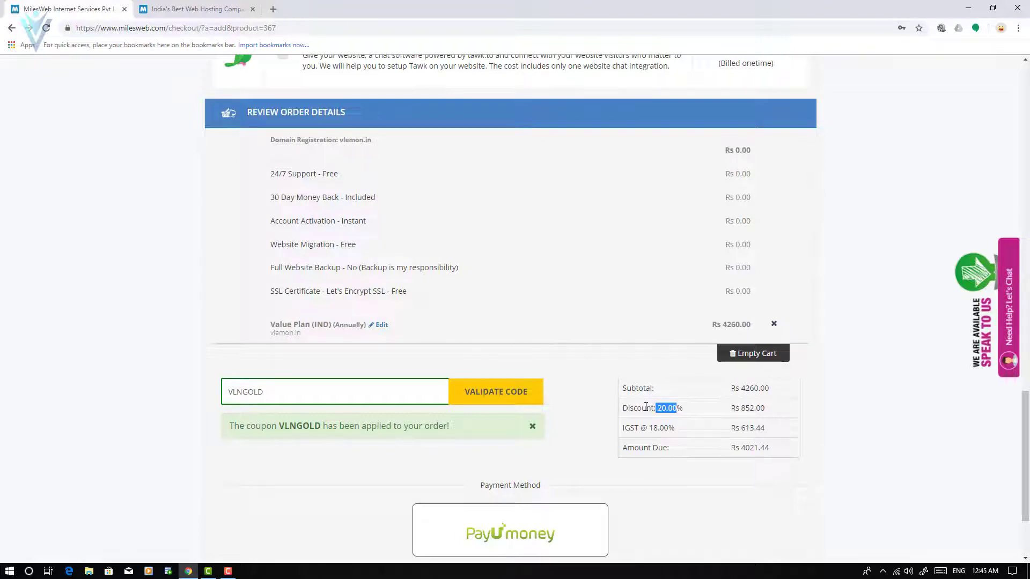
# Switch the hosting billing cycle to Monthly - Rs 510.00 per Month.
pyautogui.scroll(10, 645, 407)
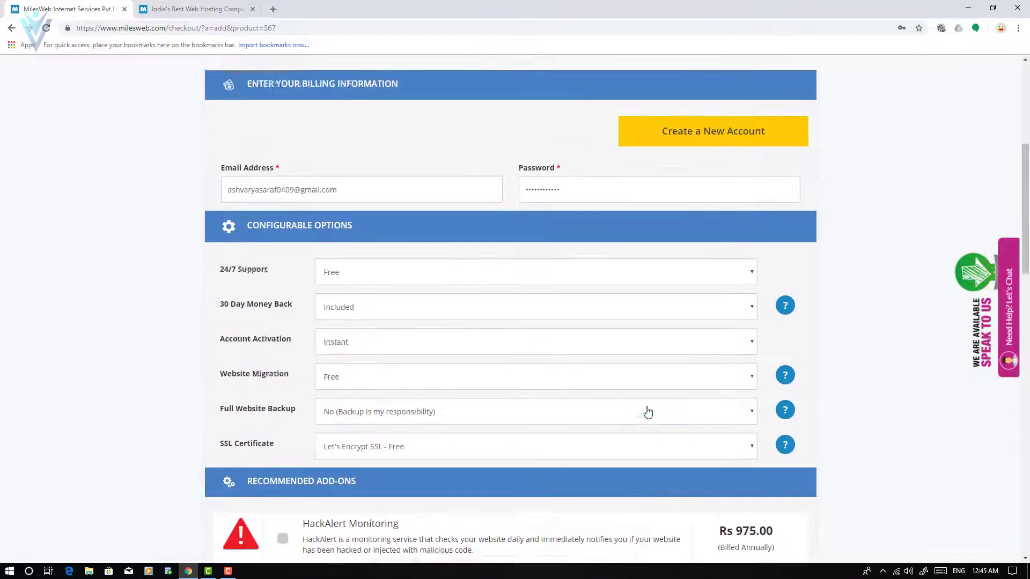
pyautogui.scroll(6, 648, 412)
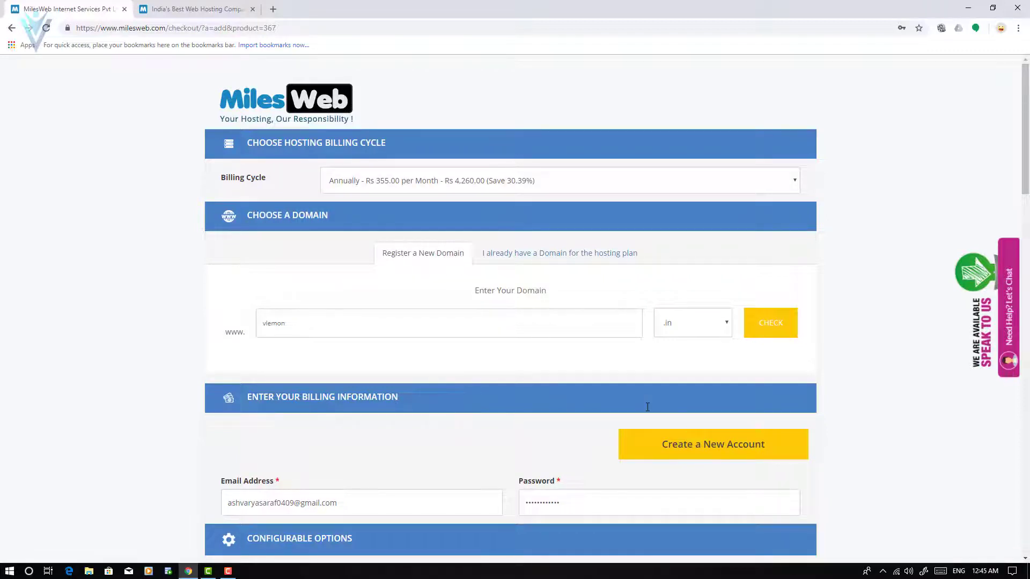
pyautogui.click(693, 184)
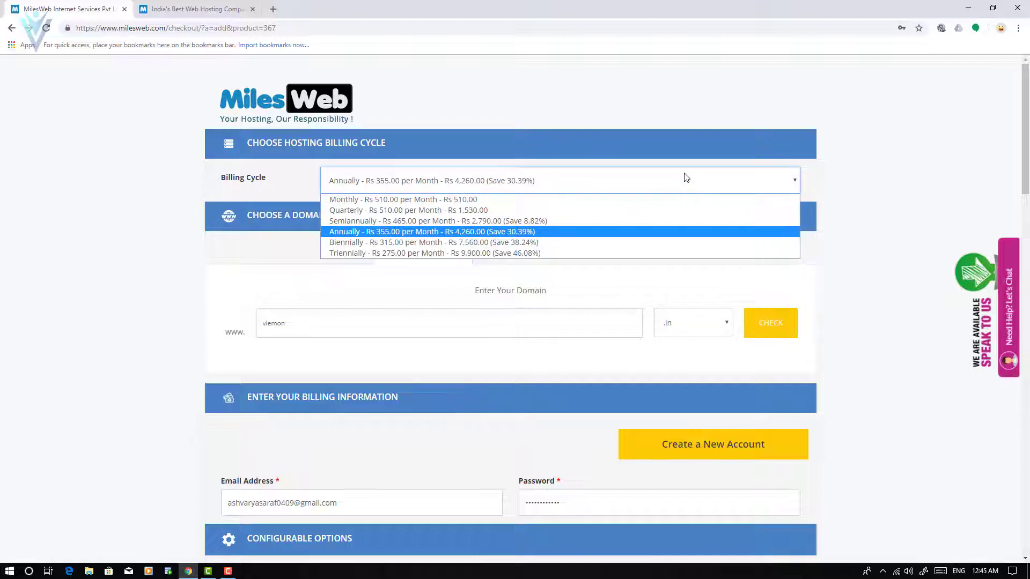
pyautogui.click(654, 200)
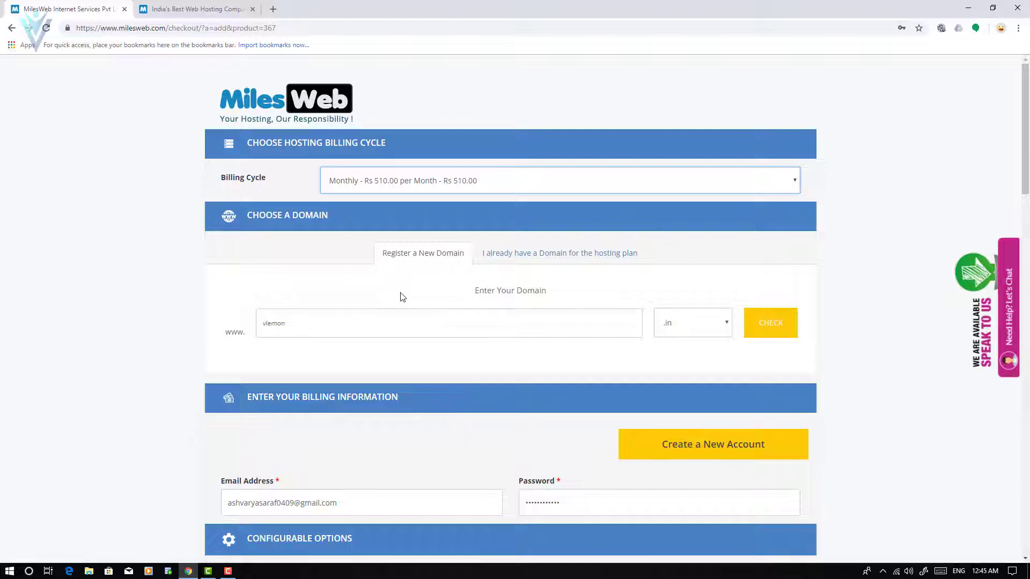
# Select the vlemon domain name and review the order totals, now including Rs 575.00 domain registration.
pyautogui.doubleClick(335, 331)
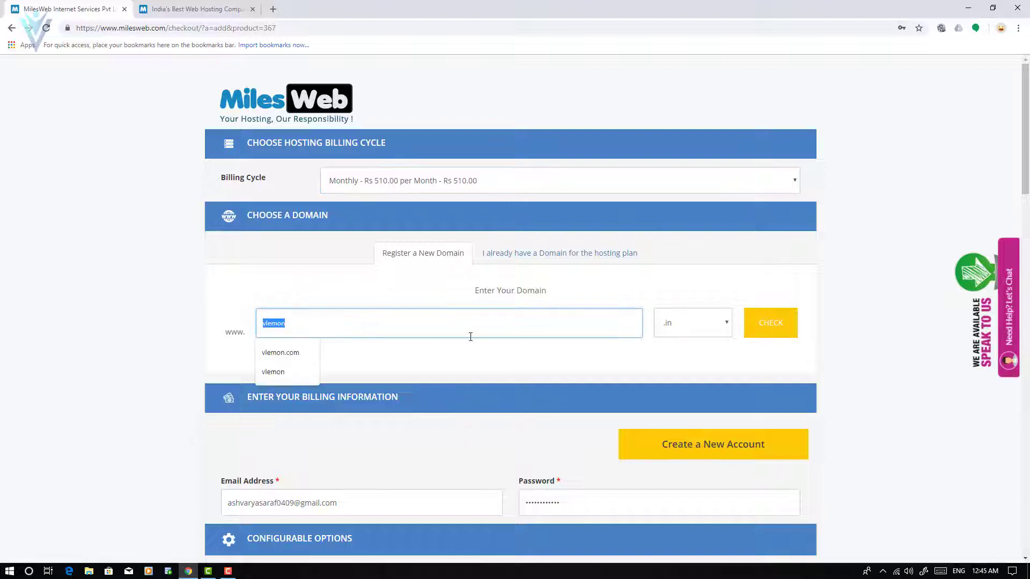
pyautogui.scroll(-3, 469, 349)
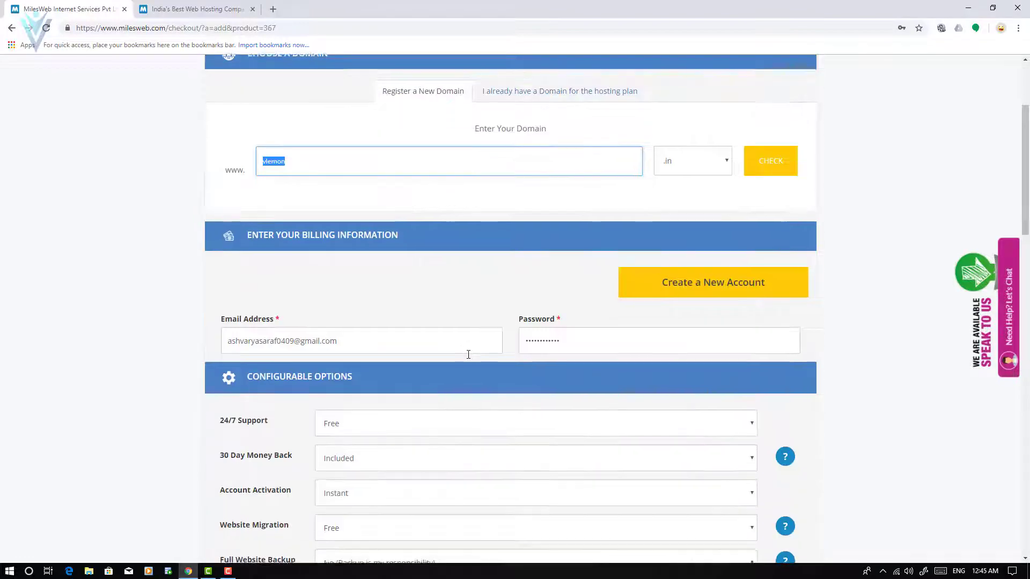
pyautogui.scroll(-3, 469, 357)
pyautogui.scroll(2, 503, 224)
pyautogui.scroll(-20, 594, 334)
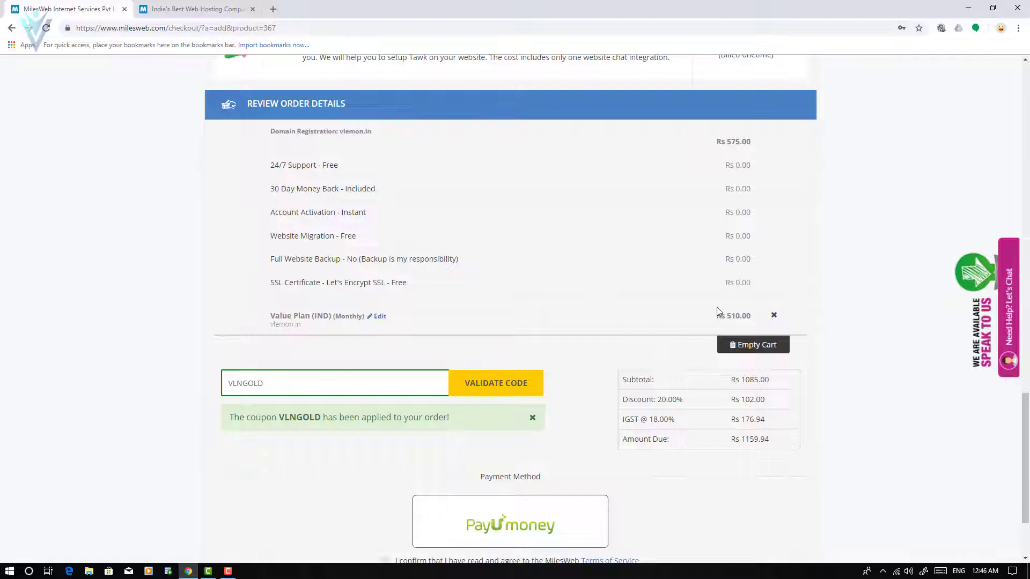
pyautogui.scroll(-2, 339, 413)
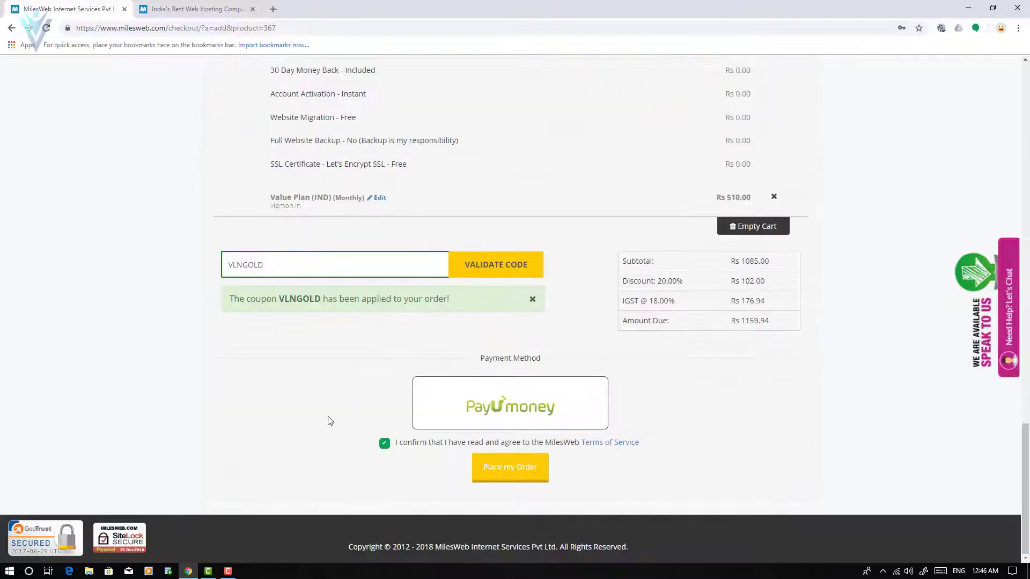
pyautogui.scroll(7, 330, 422)
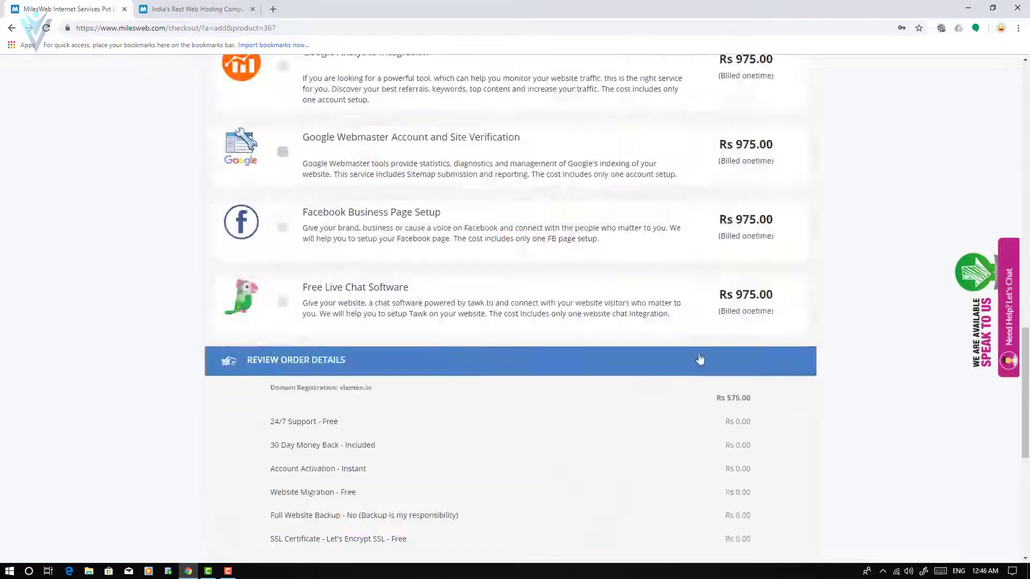
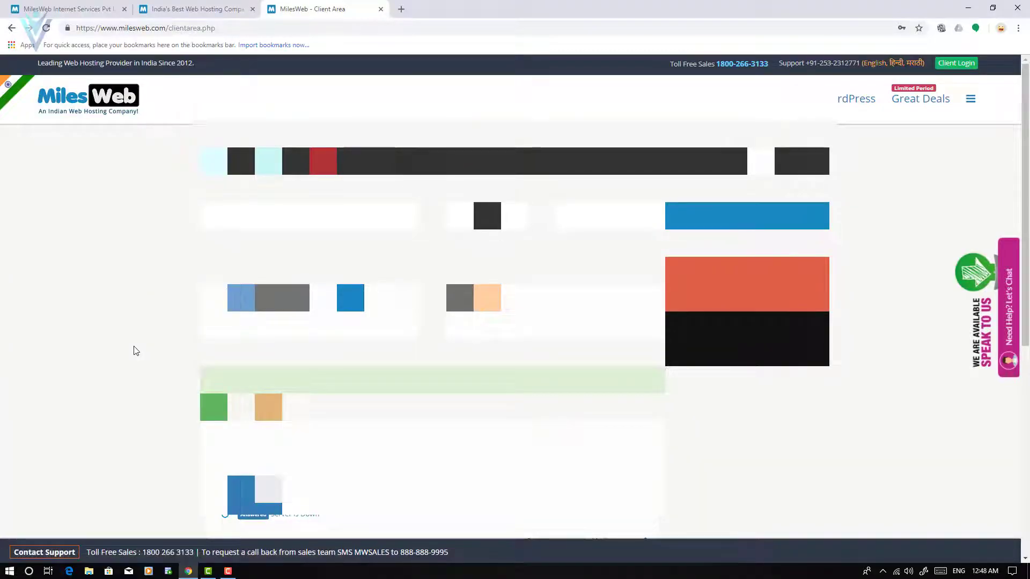
# Check the pending Value Plan for vlemon.in in My Products & Services, then switch to Opera.
pyautogui.scroll(-4, 136, 351)
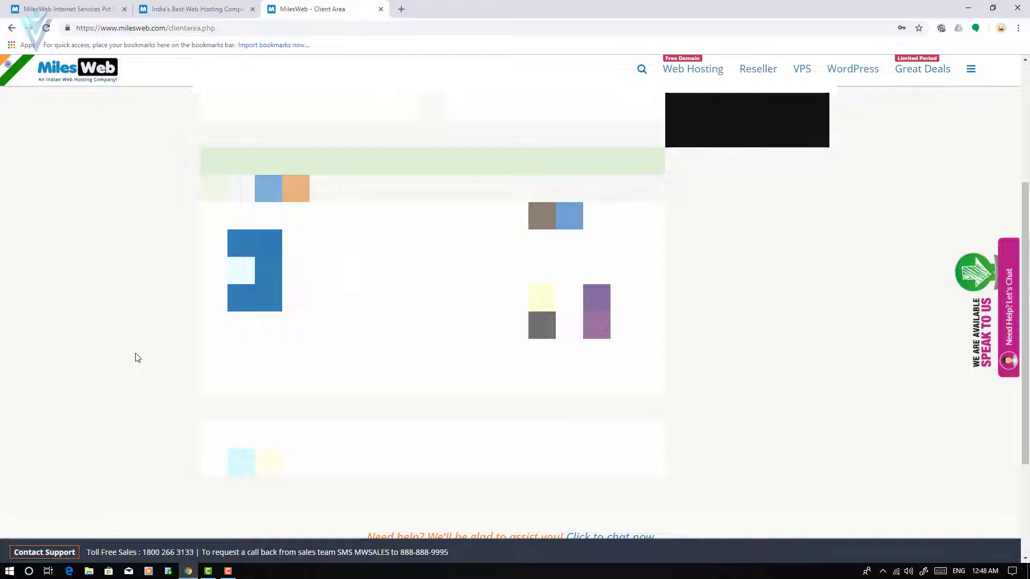
pyautogui.scroll(5, 138, 358)
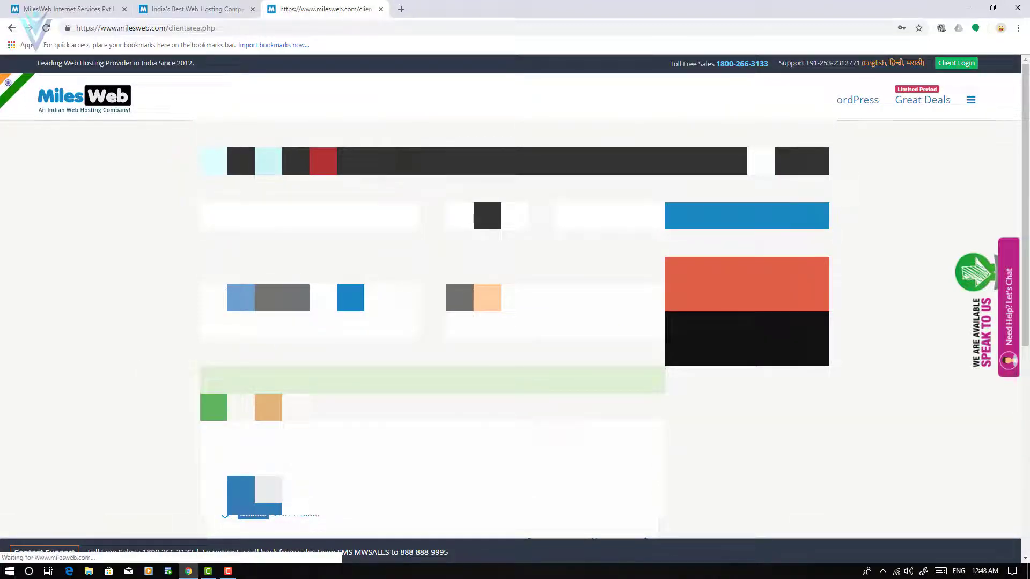
pyautogui.moveTo(294, 336); pyautogui.dragTo(368, 337)
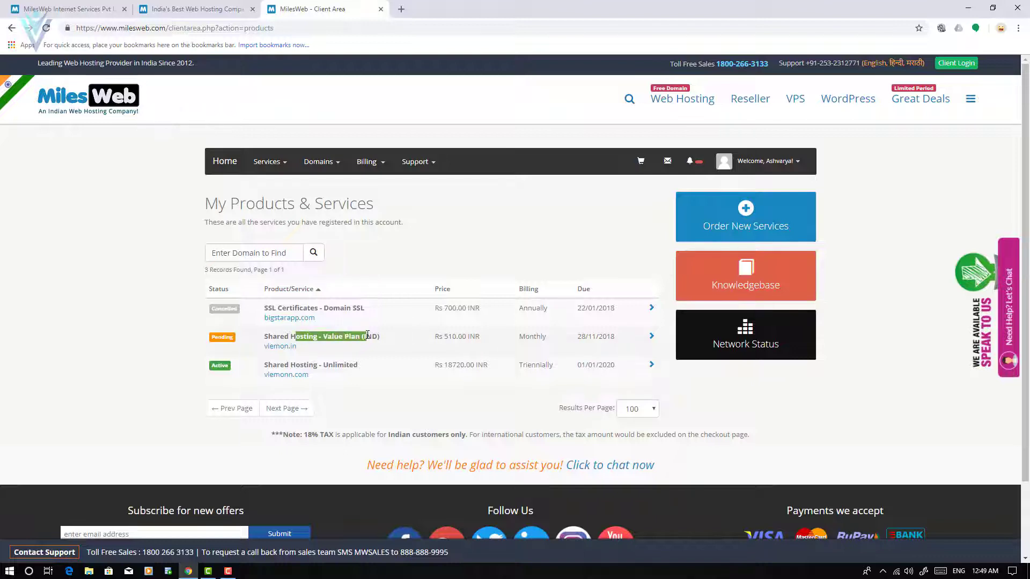
pyautogui.click(348, 337)
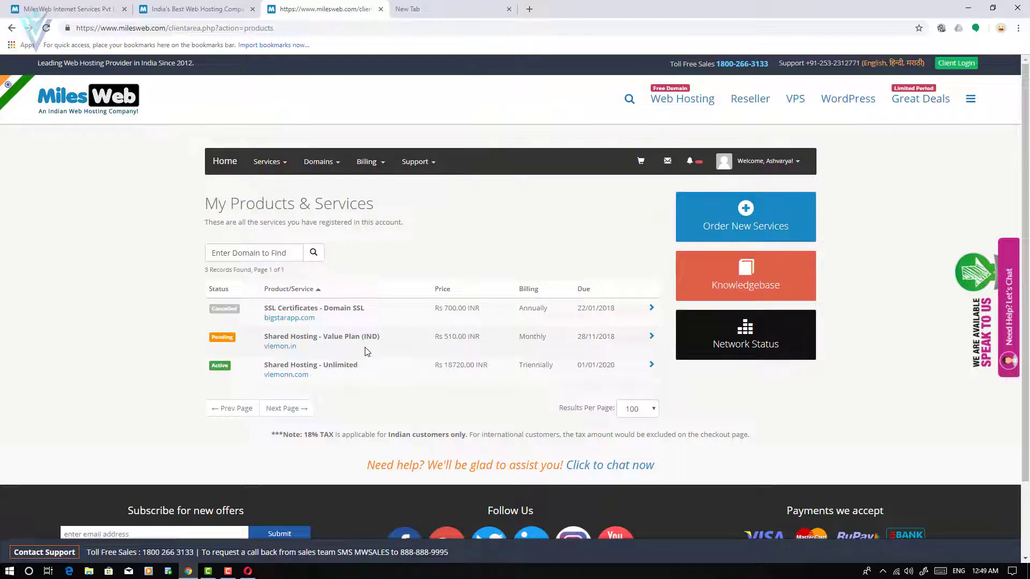
pyautogui.hotkey('alt', 'Tab')
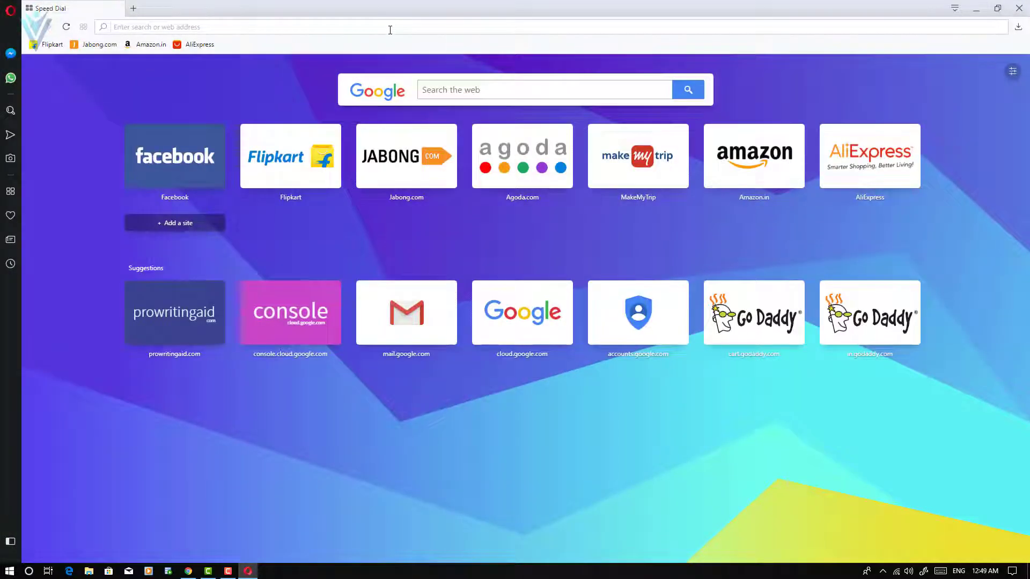
# Load Gmail in Opera and refresh the MilesWeb products page in Chrome.
pyautogui.click(389, 30)
pyautogui.write('gmial.com')
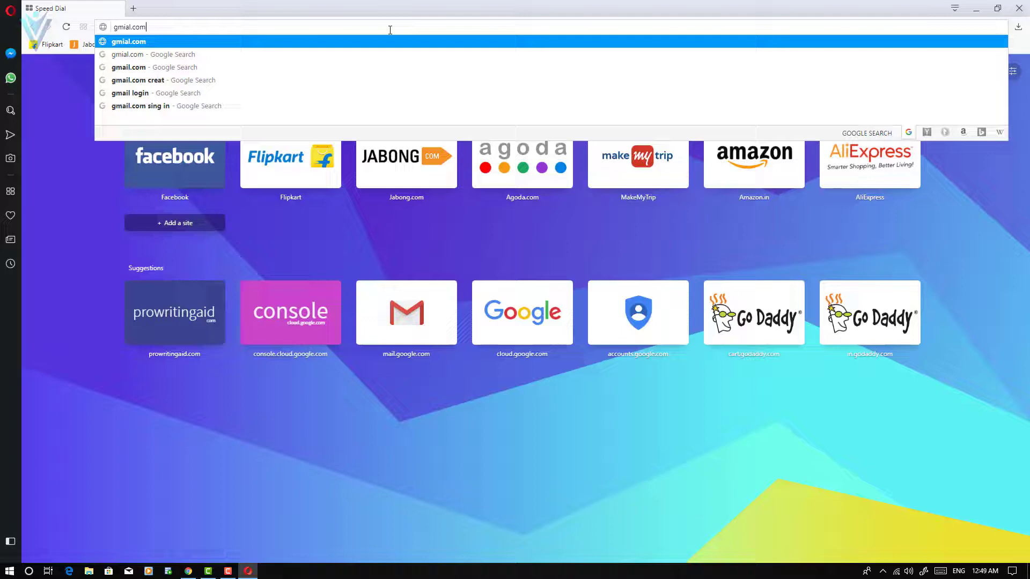
pyautogui.press('Return')
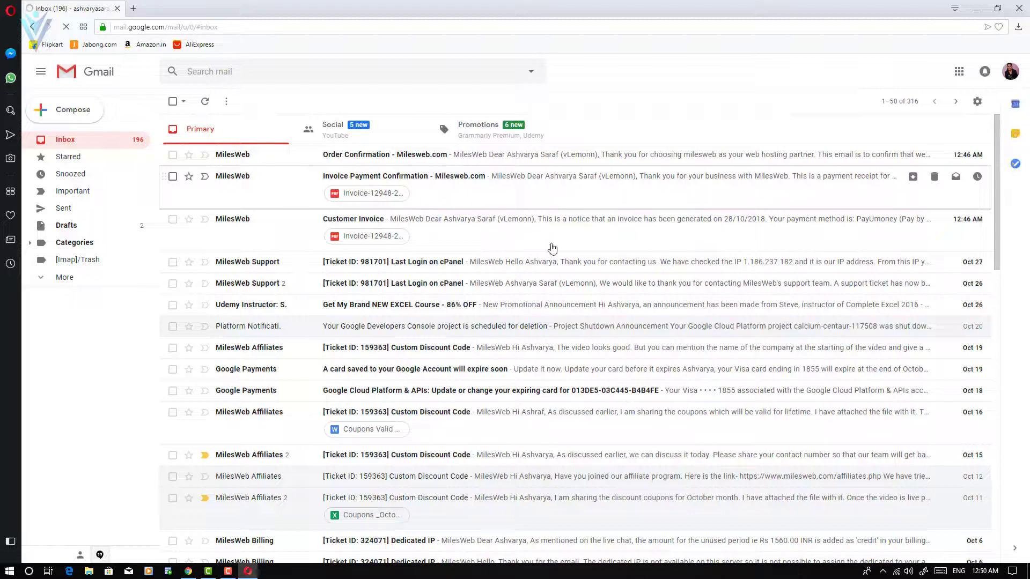
pyautogui.hotkey('alt', 'Tab')
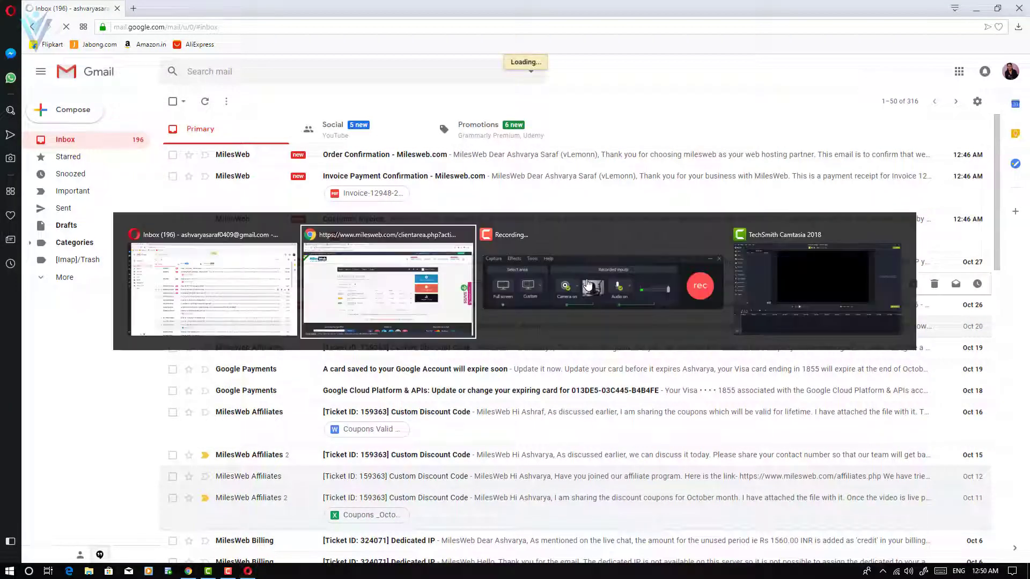
pyautogui.press('F5')
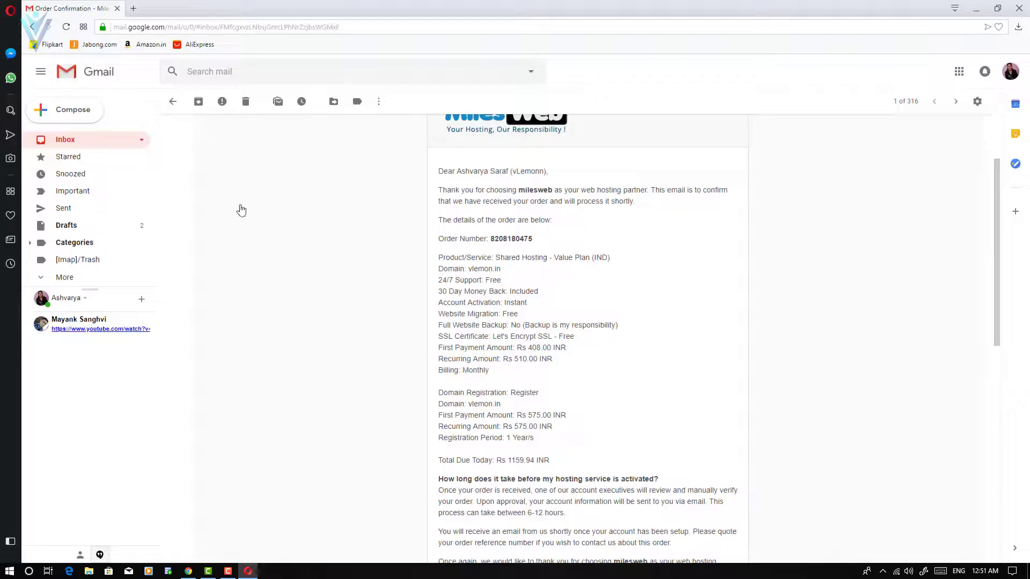
pyautogui.press('u')
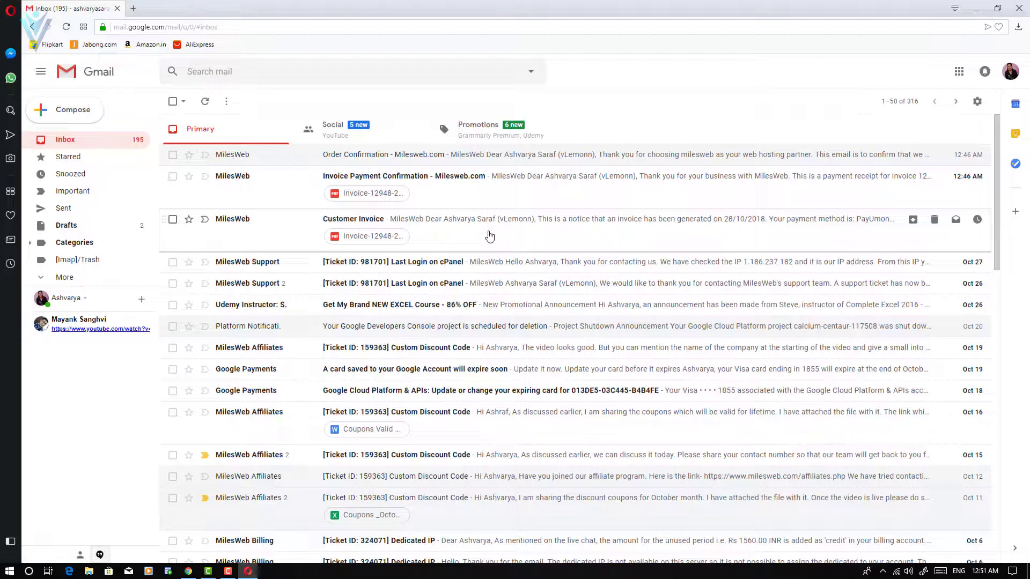
# Read the Customer Invoice, Invoice Payment Confirmation and Order Confirmation emails, then return to the inbox.
pyautogui.click(490, 236)
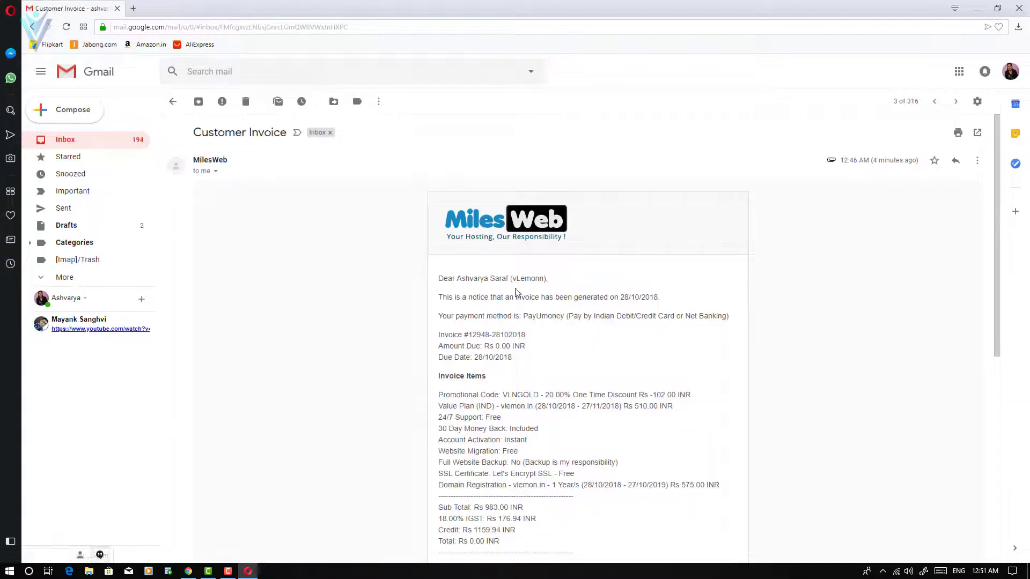
pyautogui.moveTo(499, 296); pyautogui.dragTo(584, 296)
pyautogui.scroll(-1, 593, 320)
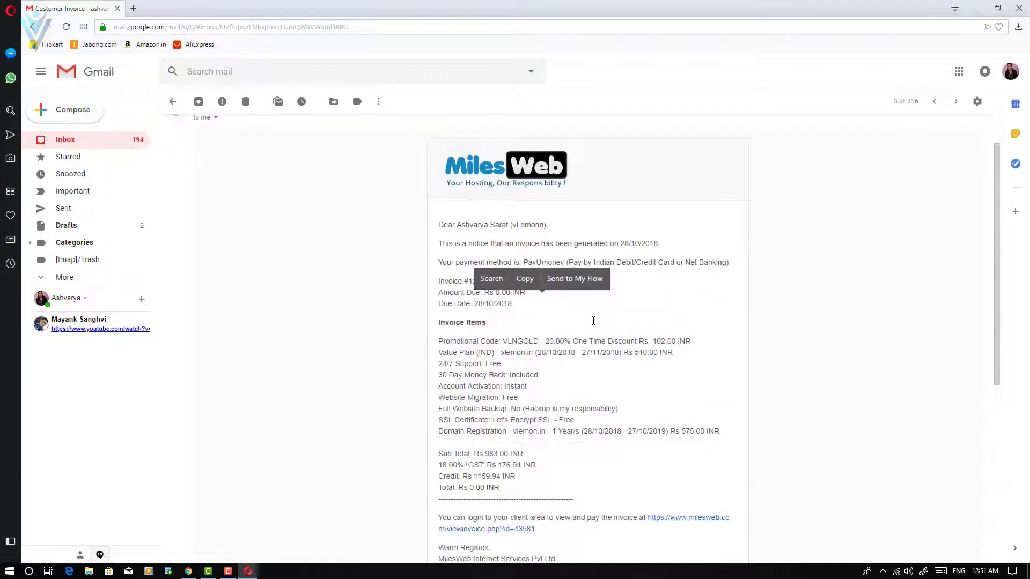
pyautogui.click(623, 328)
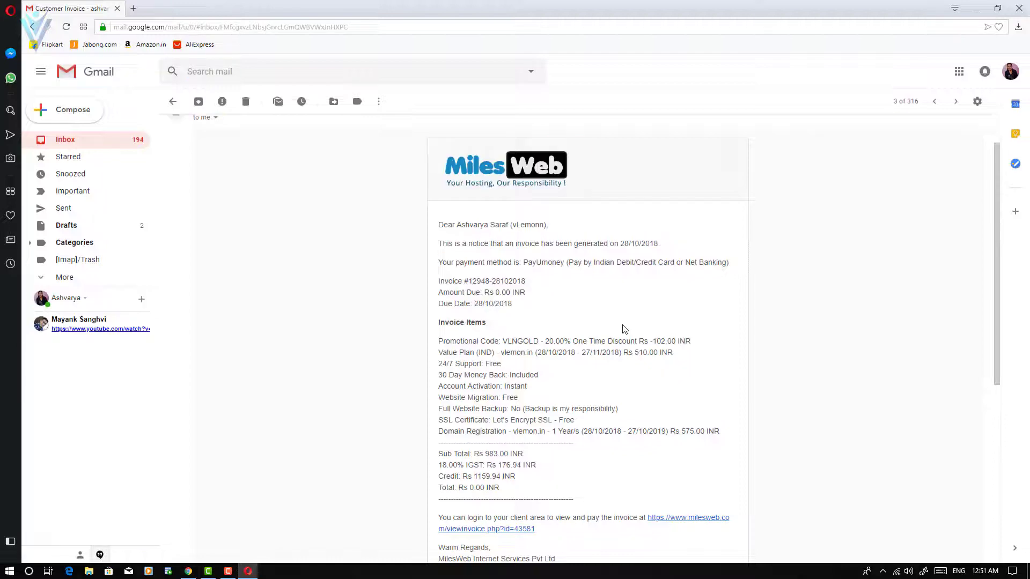
pyautogui.click(68, 141)
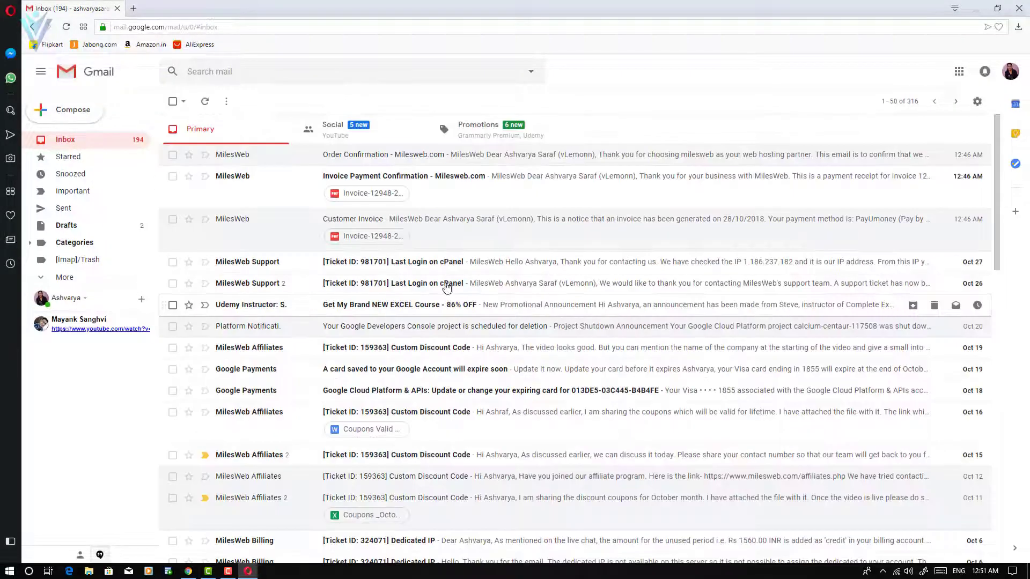
pyautogui.click(429, 189)
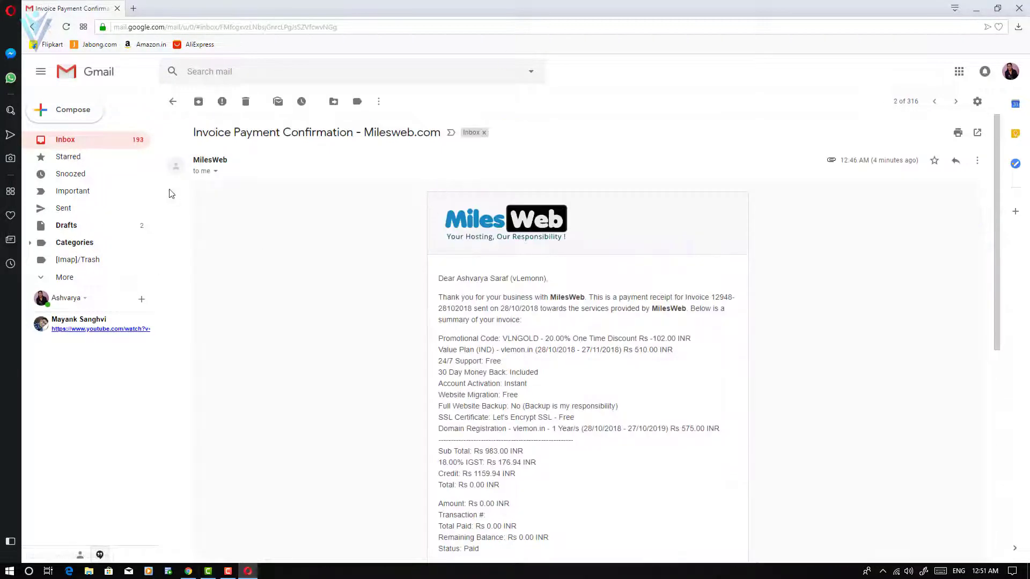
pyautogui.click(102, 142)
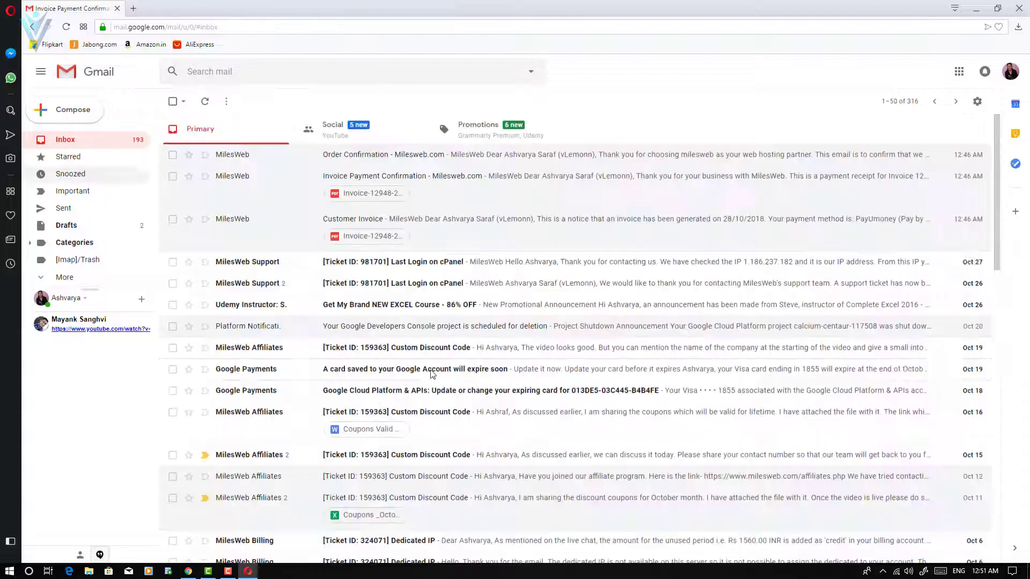
pyautogui.click(452, 161)
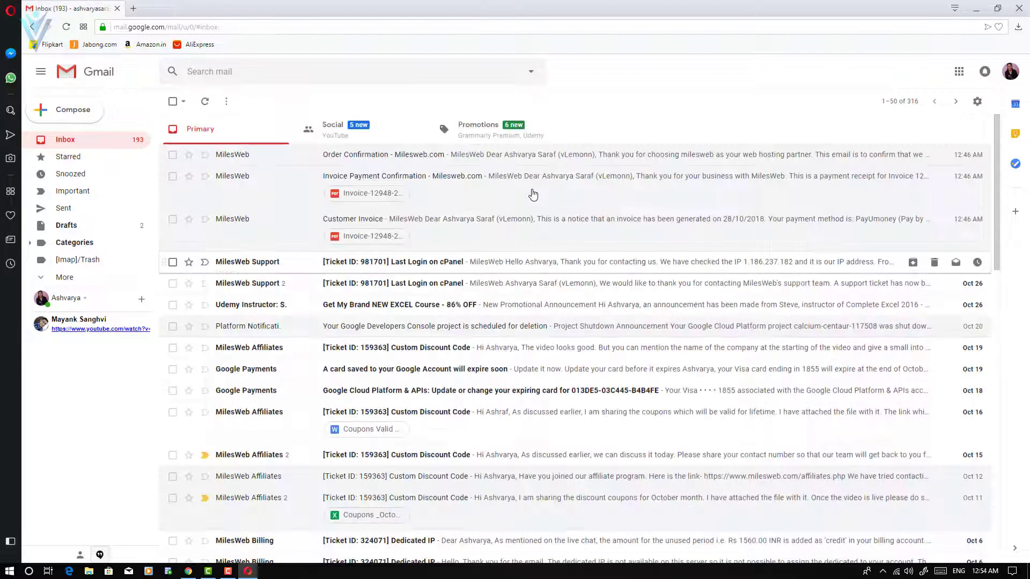
pyautogui.click(529, 162)
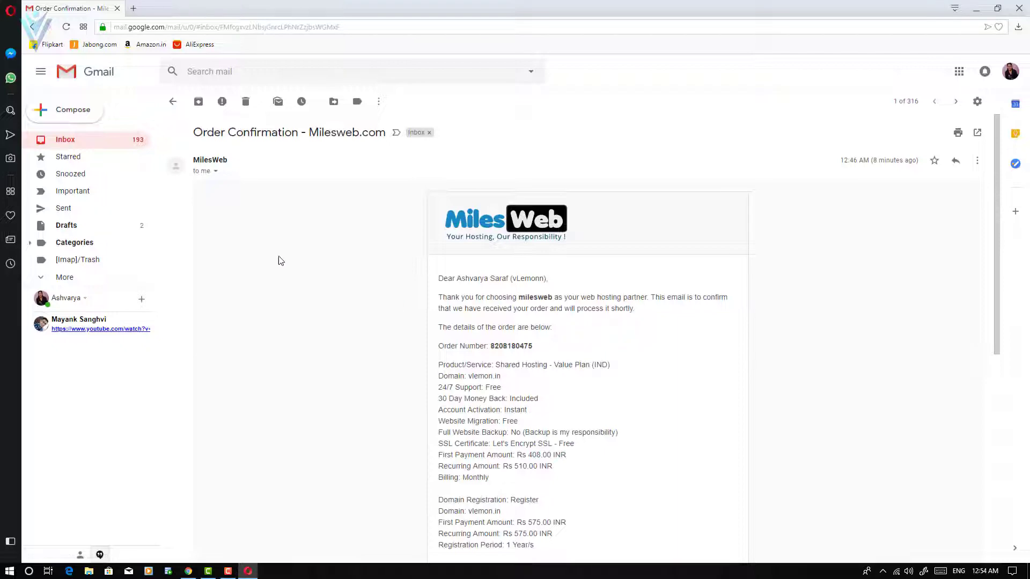
pyautogui.click(94, 145)
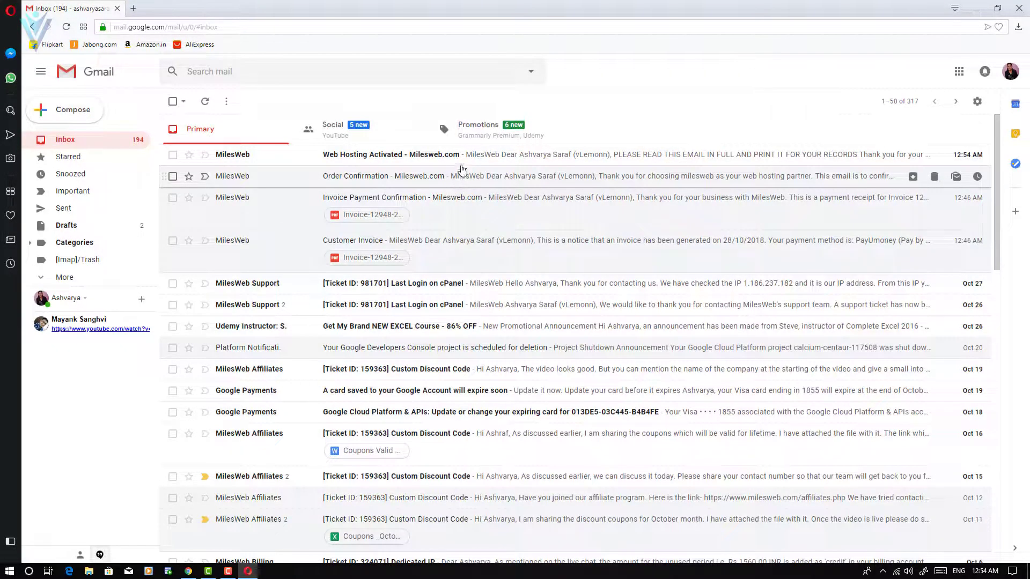
# Open the Web Hosting Activated email's Control Panel URL in a new tab.
pyautogui.click(465, 158)
pyautogui.scroll(-2, 490, 223)
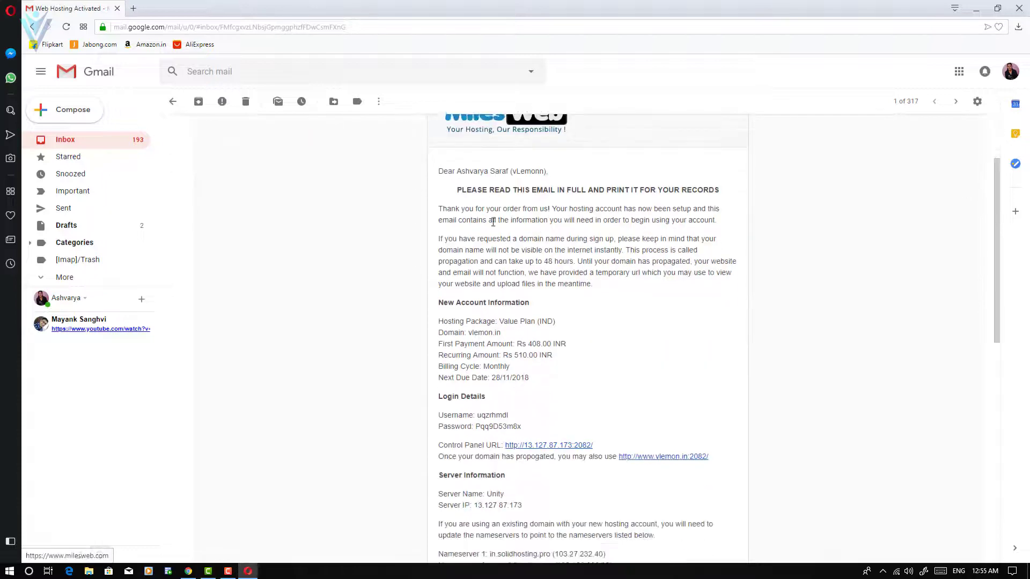
pyautogui.scroll(-1, 508, 240)
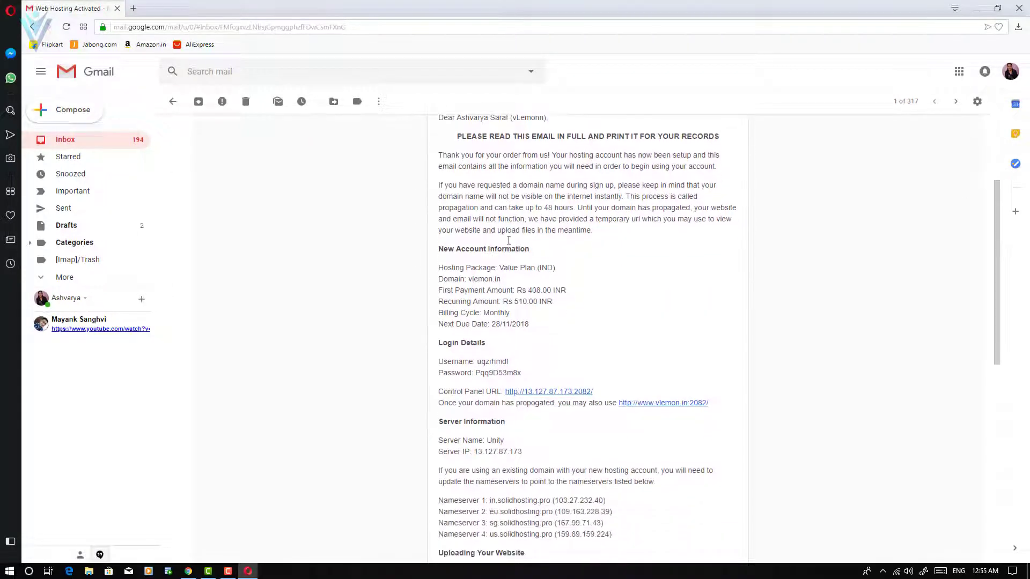
pyautogui.scroll(-2, 509, 245)
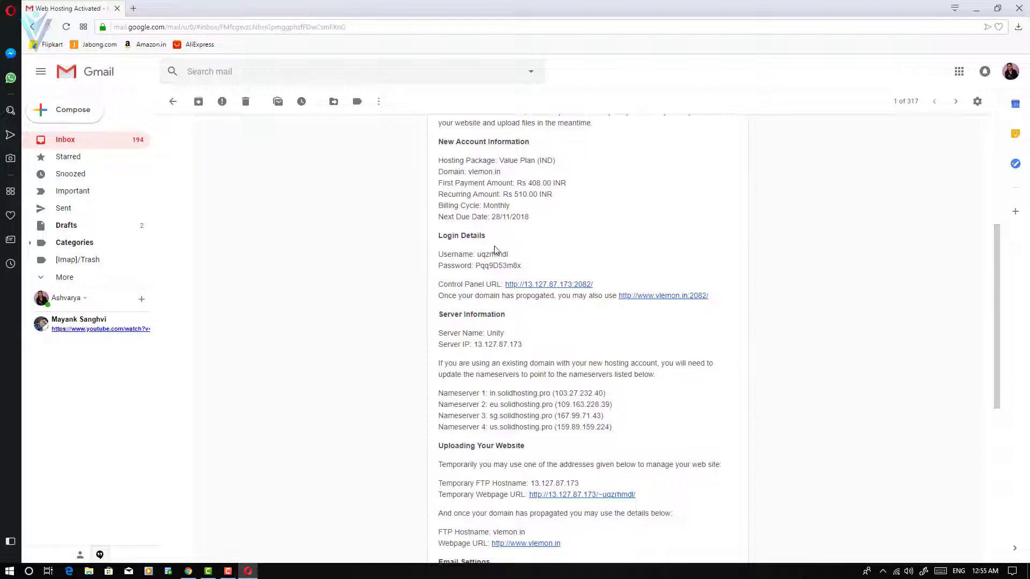
pyautogui.doubleClick(500, 254)
pyautogui.doubleClick(502, 266)
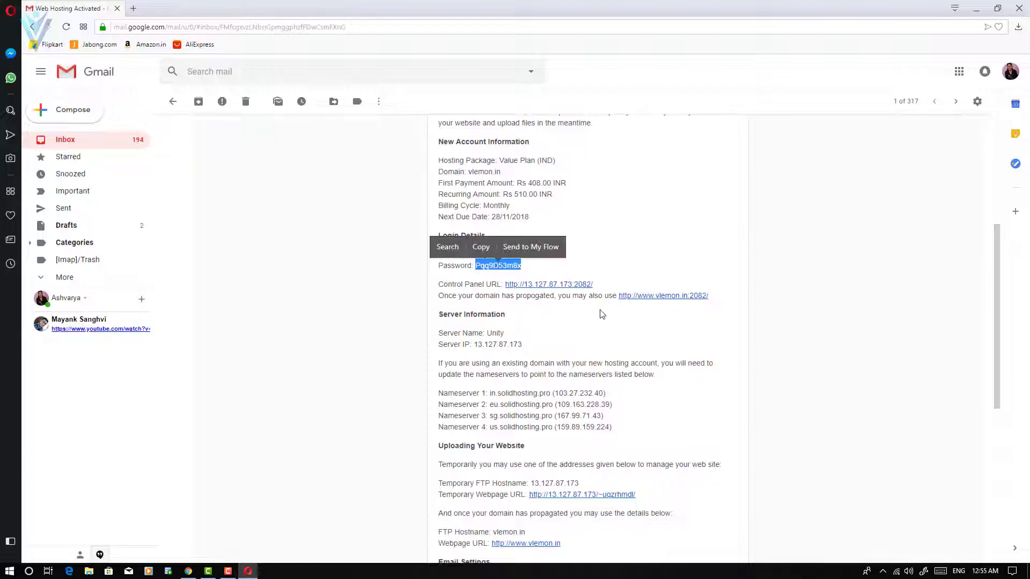
pyautogui.click(535, 304)
pyautogui.rightClick(553, 285)
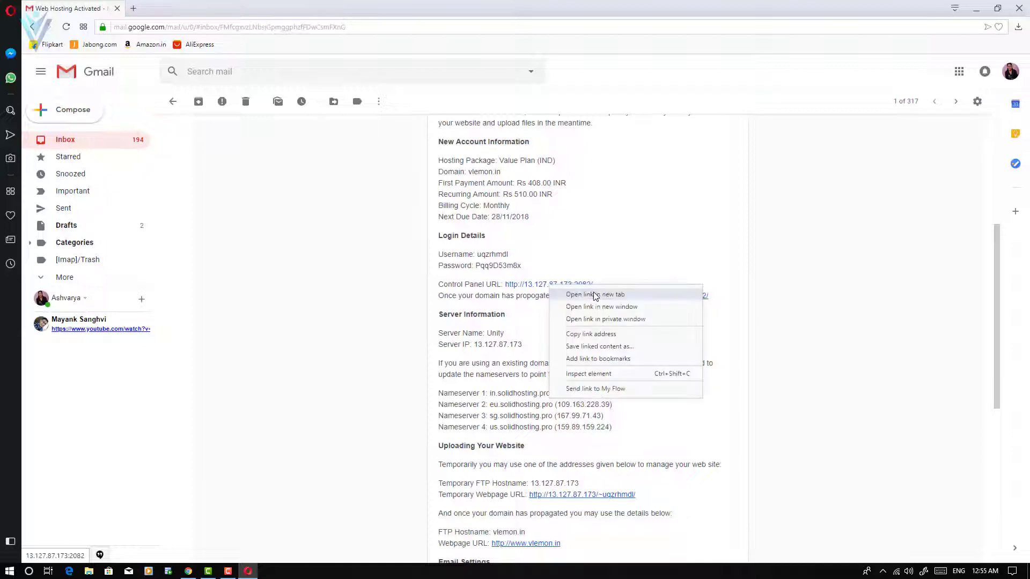
pyautogui.click(595, 295)
pyautogui.click(167, 15)
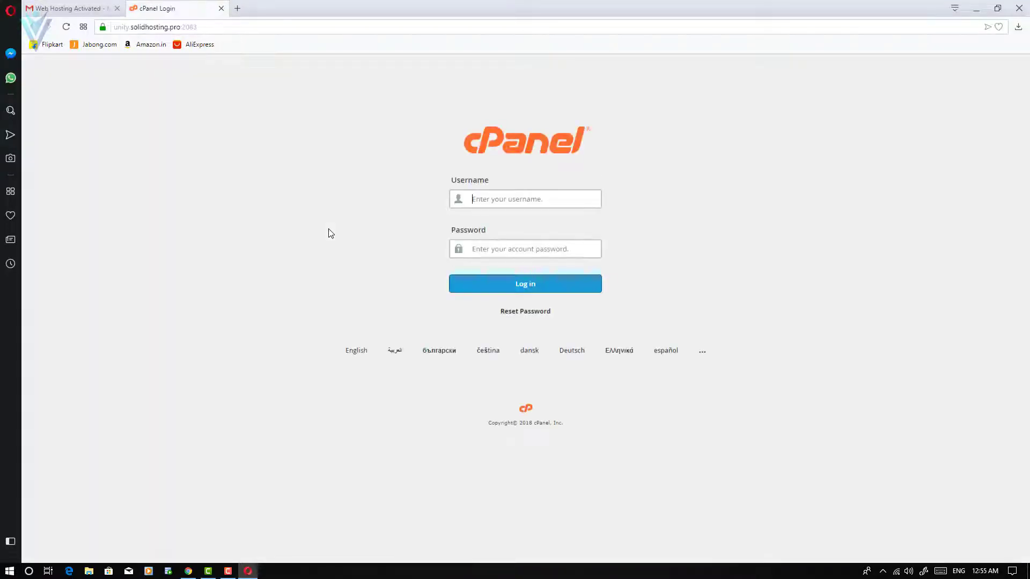
# Paste the email's account username and password into cPanel Login and sign in.
pyautogui.click(97, 9)
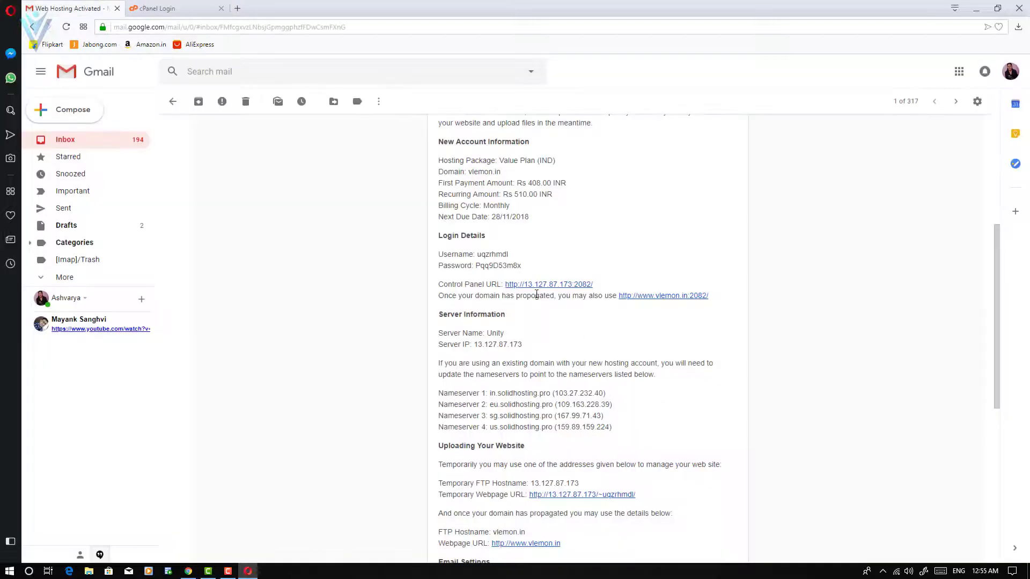
pyautogui.doubleClick(493, 255)
pyautogui.hotkey('ctrl', 'c')
pyautogui.click(142, 11)
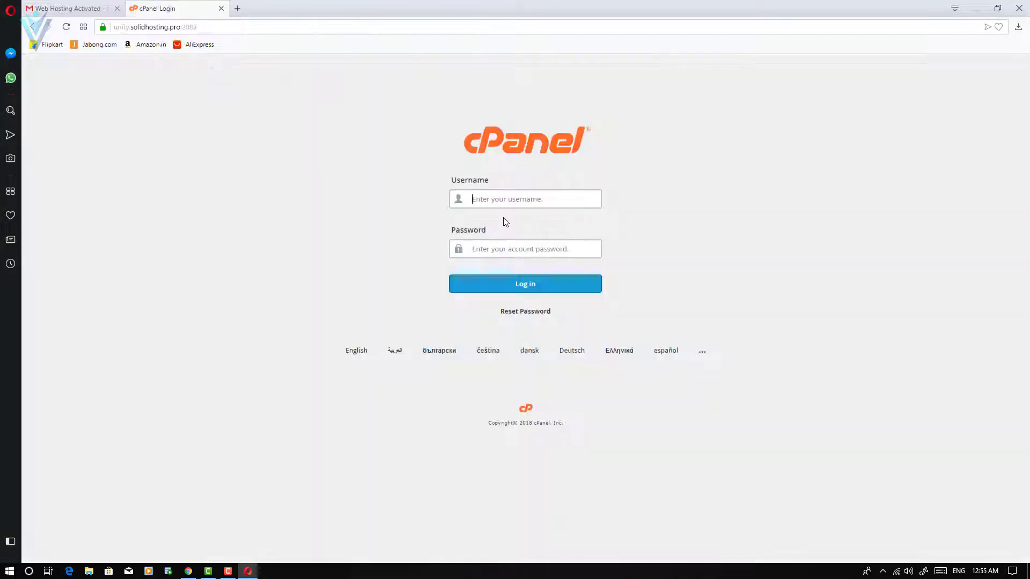
pyautogui.hotkey('ctrl', 'v')
pyautogui.click(89, 7)
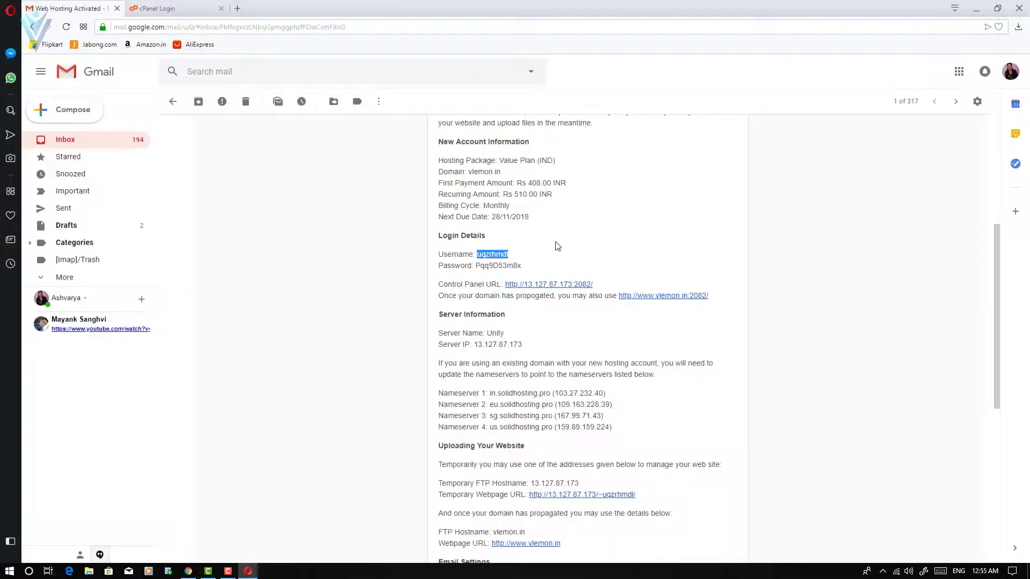
pyautogui.doubleClick(495, 265)
pyautogui.click(161, 11)
pyautogui.click(524, 253)
pyautogui.hotkey('ctrl', 'v')
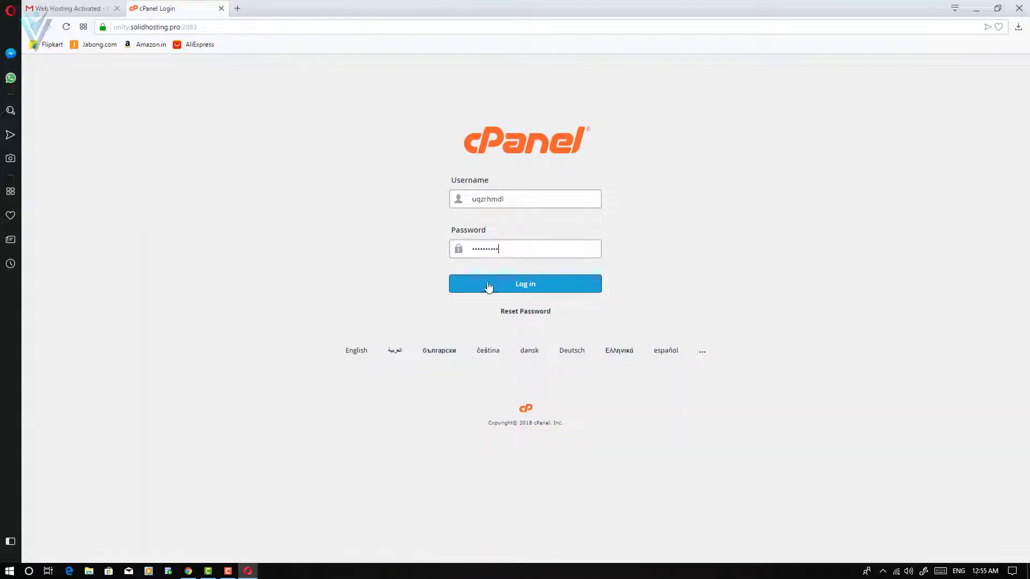
pyautogui.click(487, 285)
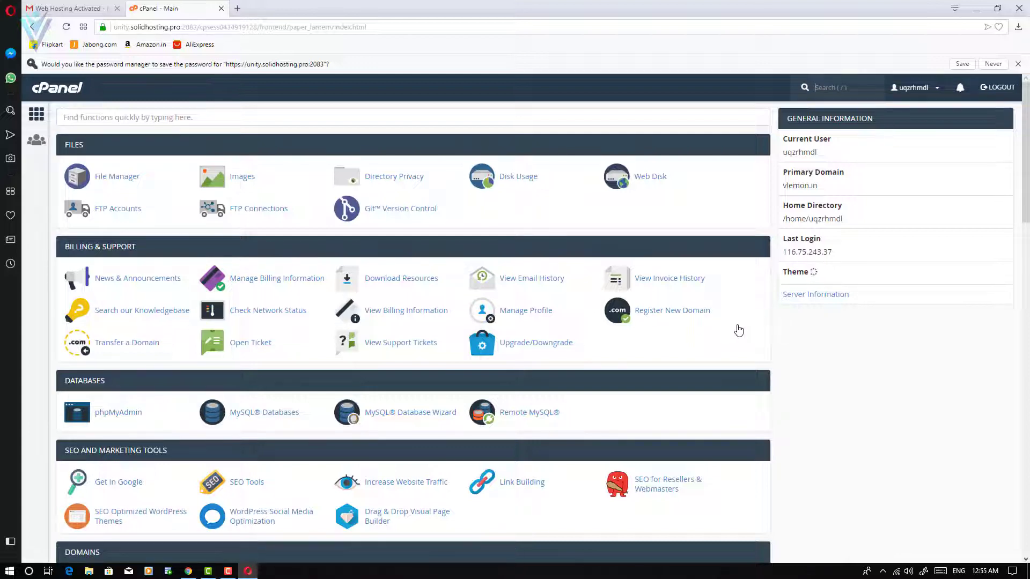
pyautogui.moveTo(816, 185); pyautogui.dragTo(825, 195)
pyautogui.hotkey('ctrl', 'c')
pyautogui.click(782, 189)
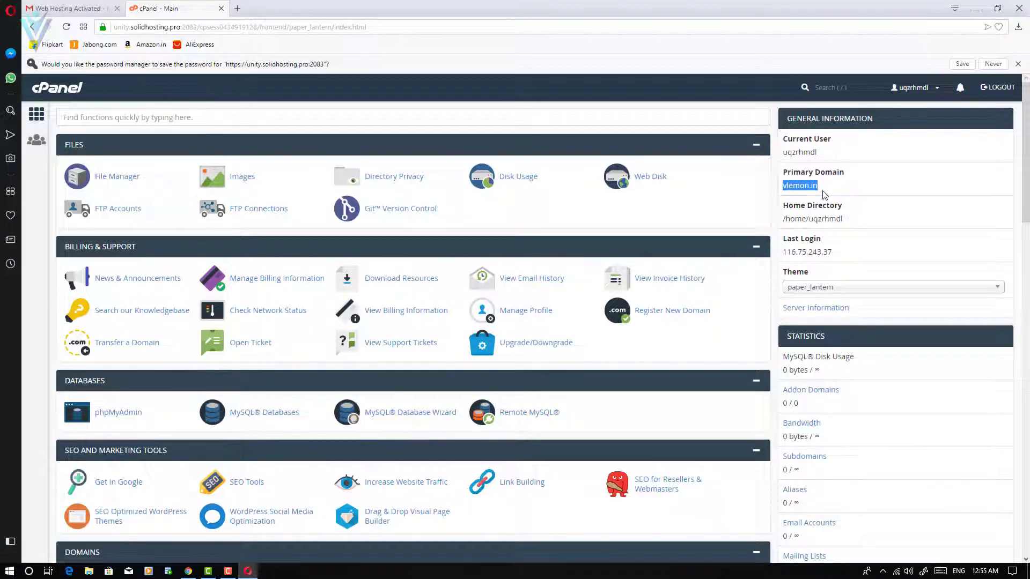
# Load vlemon.in in a new Opera tab, which can't be reached, and bring up Windows Run.
pyautogui.click(237, 8)
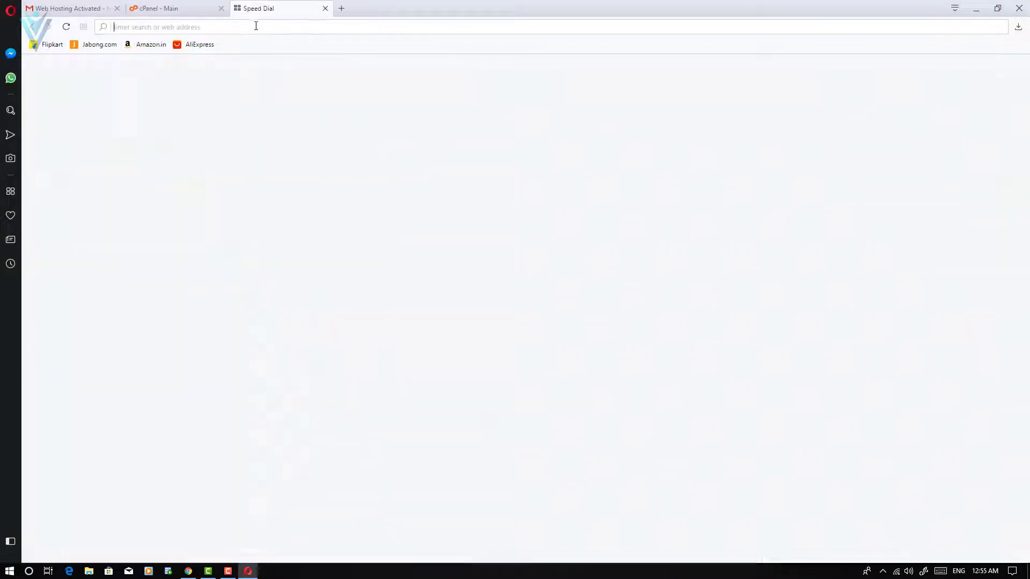
pyautogui.hotkey('ctrl', 'v')
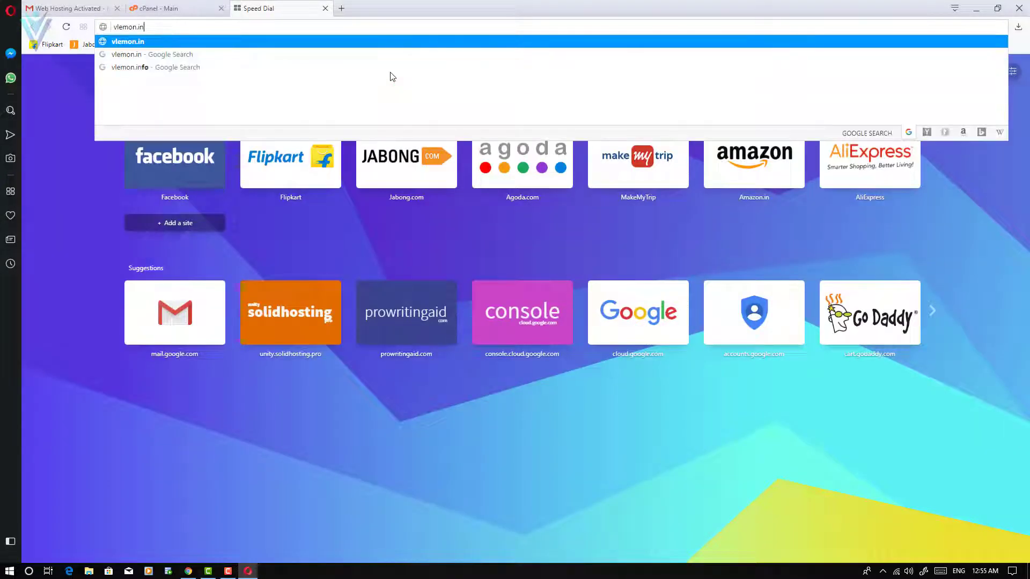
pyautogui.press('Return')
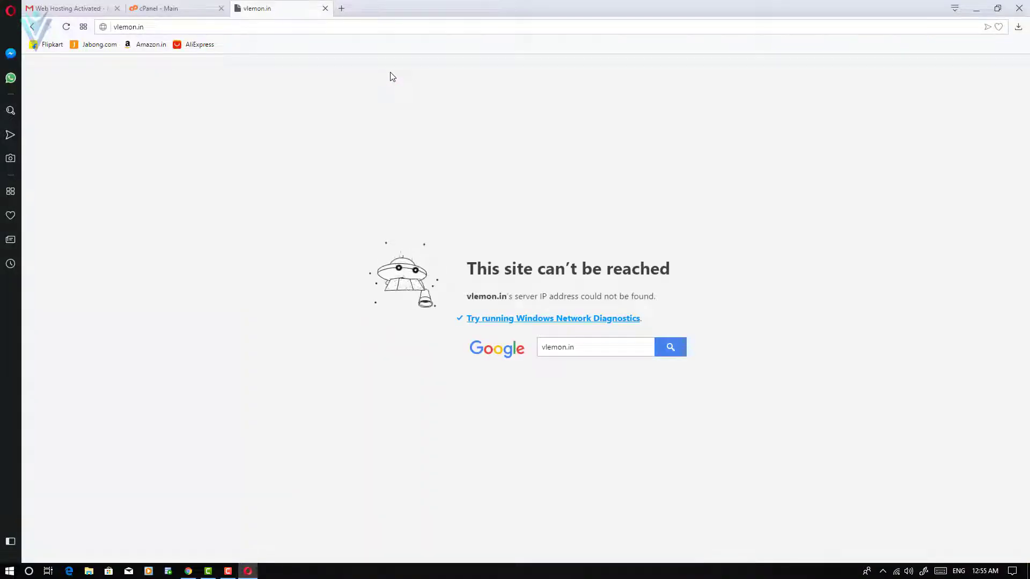
pyautogui.press('super+r')
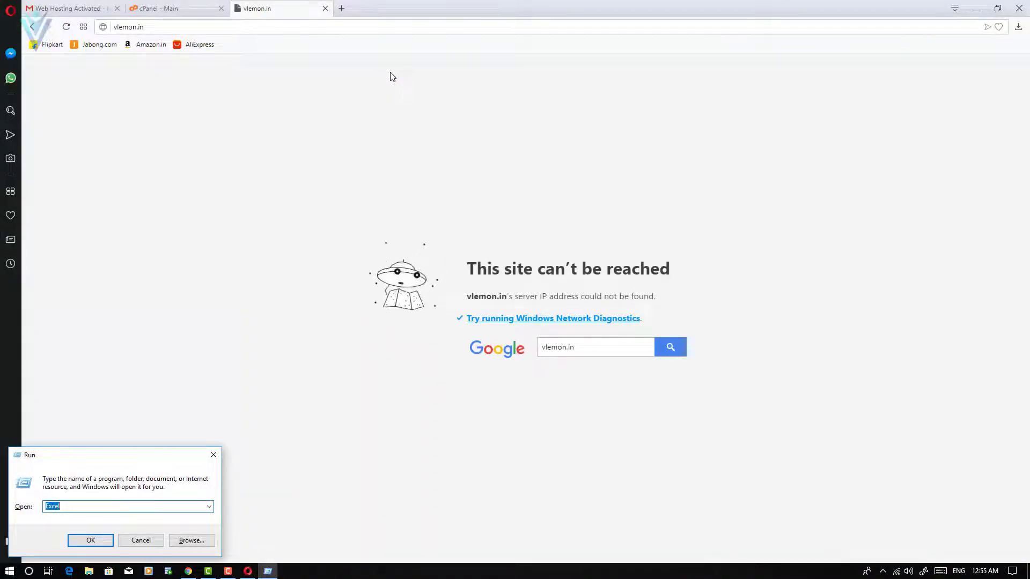
# Run ping vlemon.in in Command Prompt, which fails to find the host.
pyautogui.write('cmd')
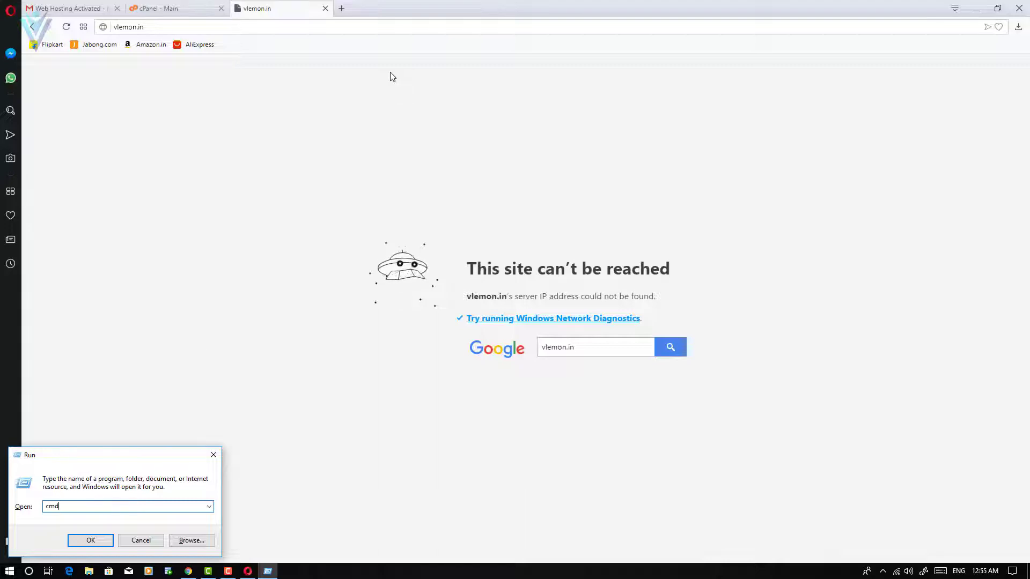
pyautogui.press('Return')
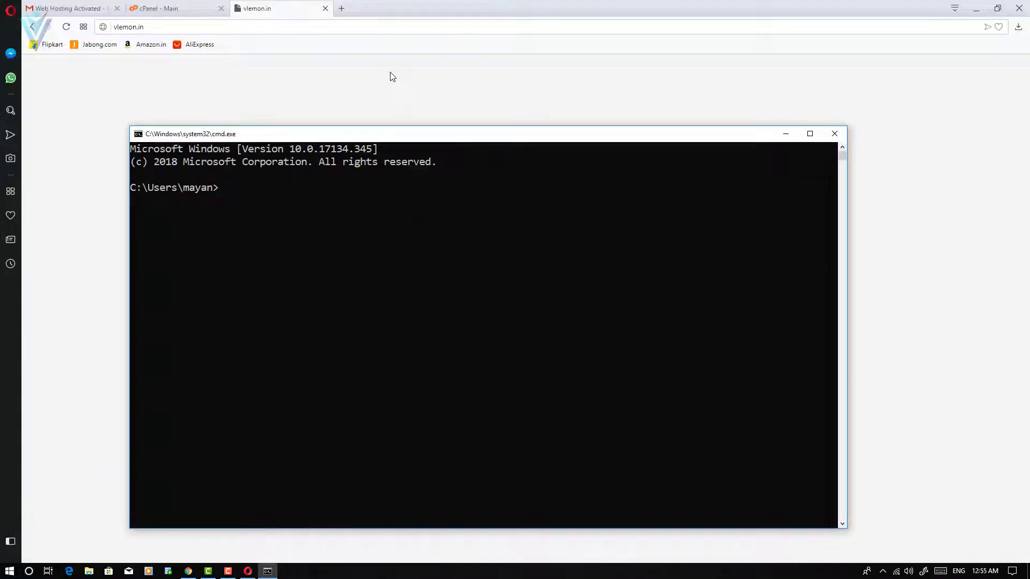
pyautogui.write('ping vlemon.in')
pyautogui.press('Return')
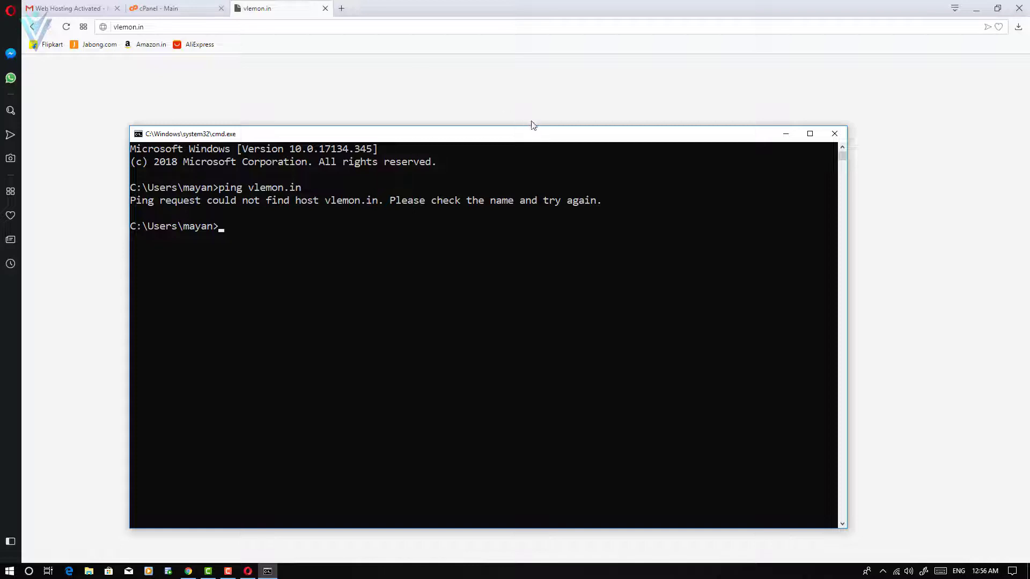
pyautogui.moveTo(534, 140); pyautogui.dragTo(540, 105)
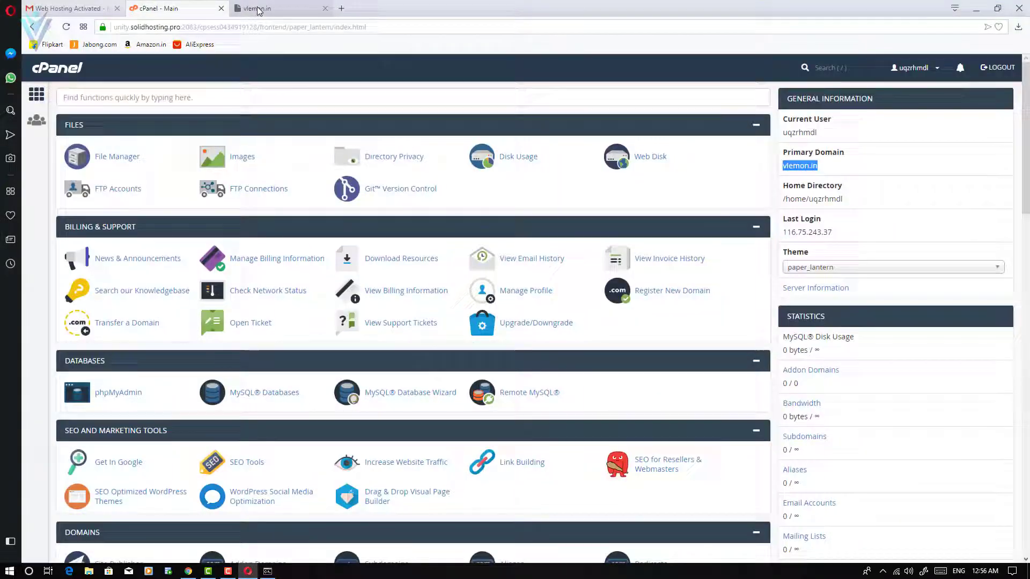
pyautogui.click(260, 11)
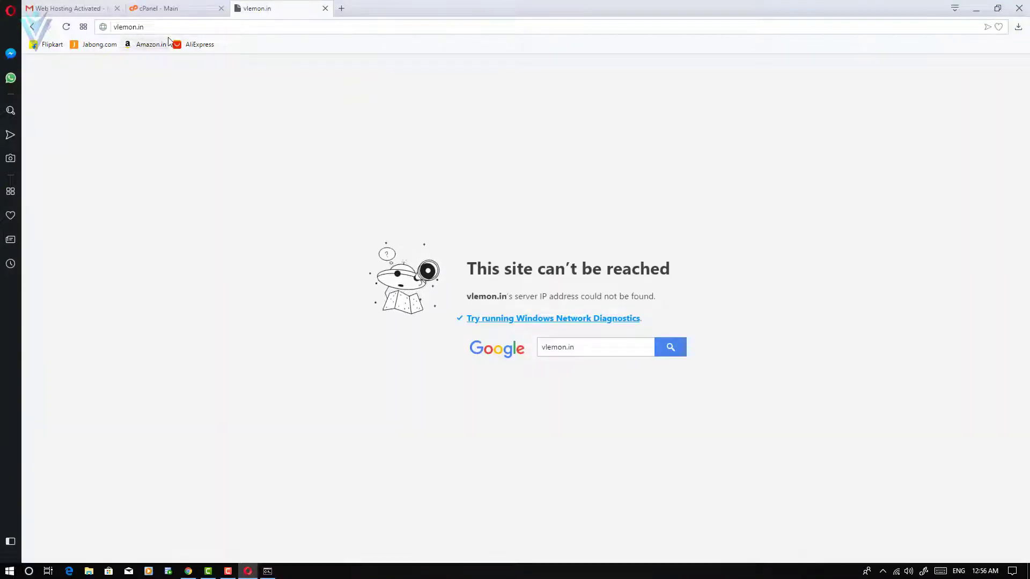
# Open the email's Temporary Webpage URL, which returns 404, then go back to cPanel.
pyautogui.click(90, 15)
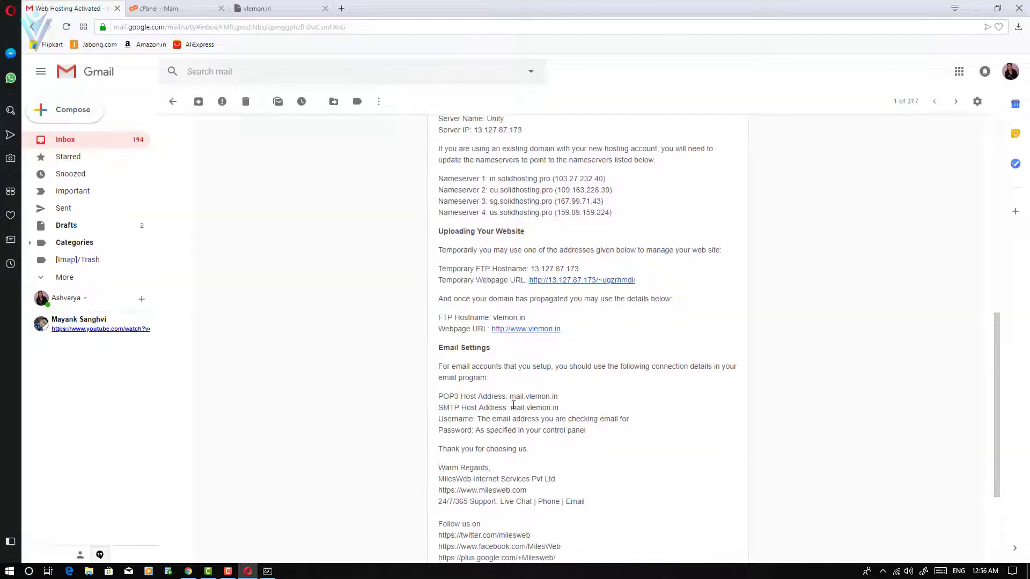
pyautogui.click(567, 281)
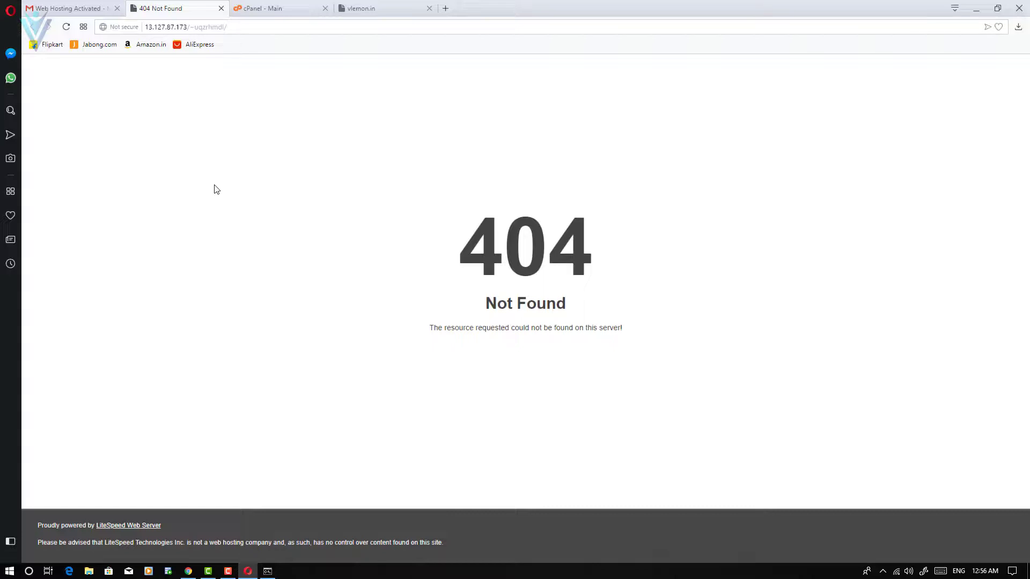
pyautogui.click(269, 8)
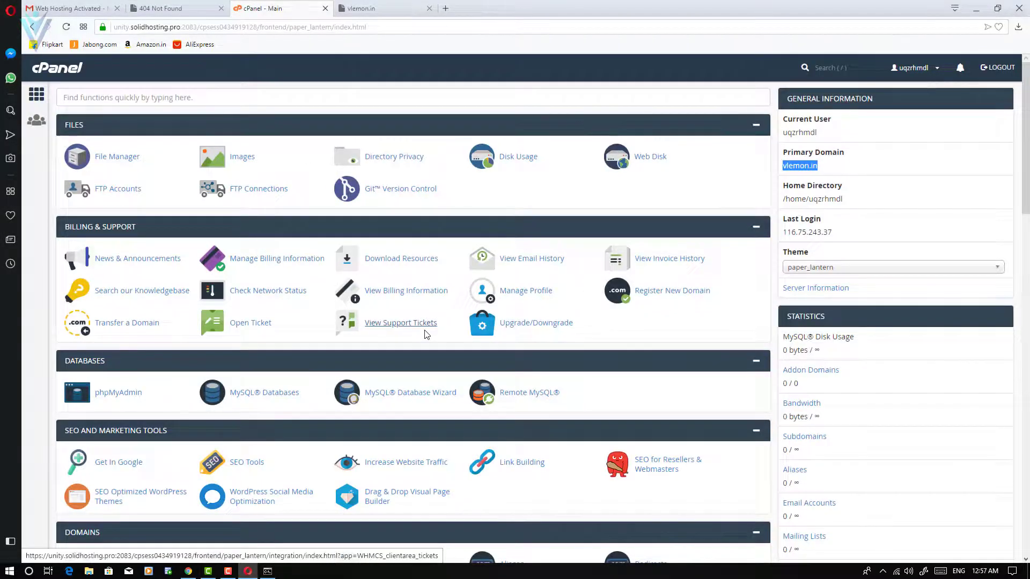
# Start a new WordPress 4.9.8 install from Softaculous Apps Installer.
pyautogui.scroll(-20, 426, 334)
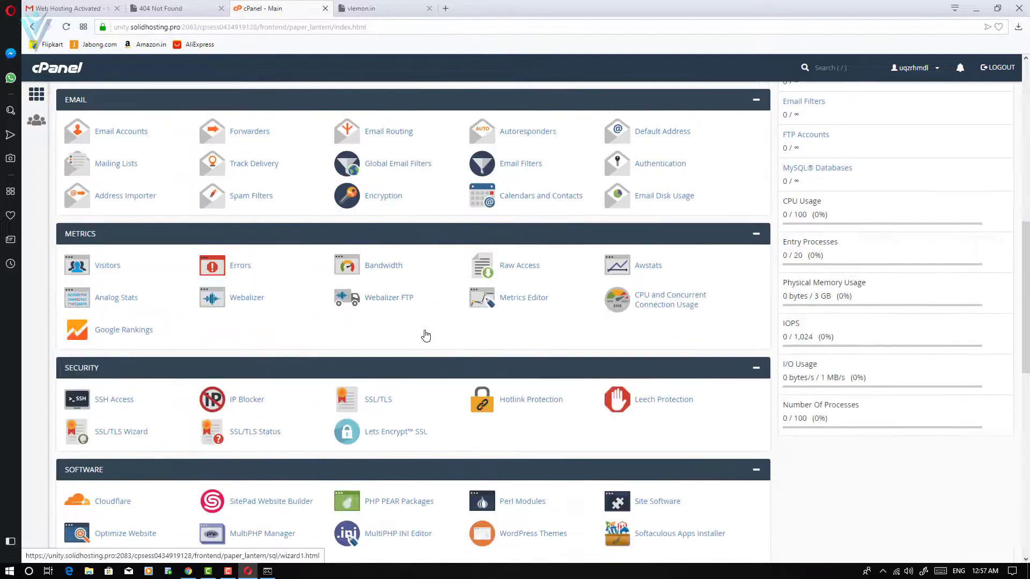
pyautogui.scroll(-3, 425, 334)
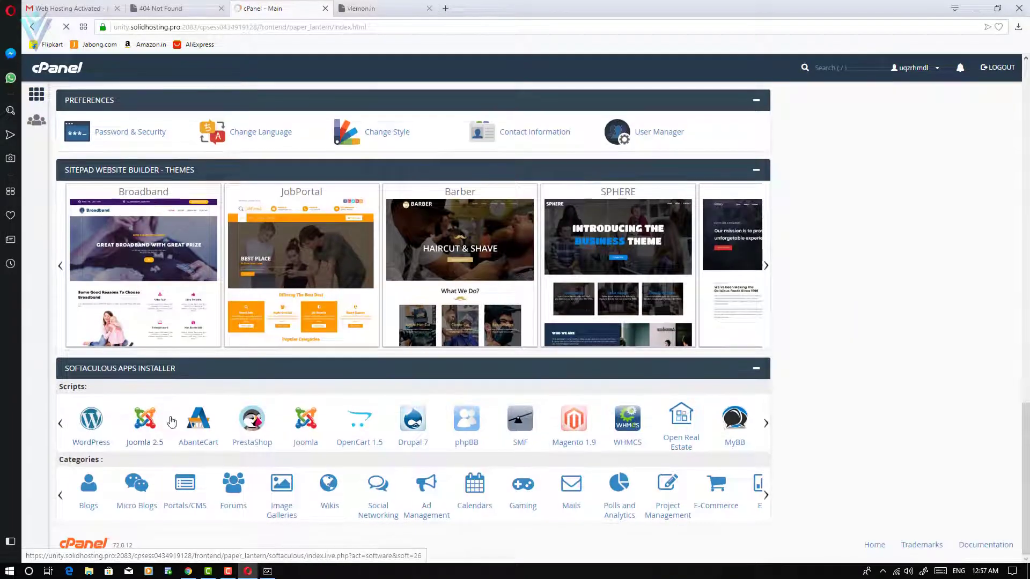
pyautogui.click(305, 418)
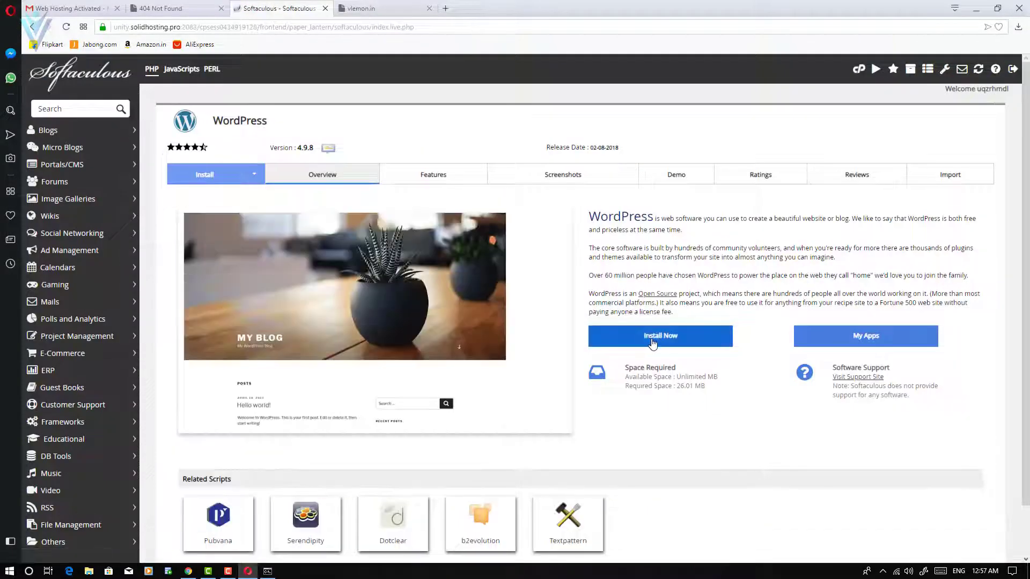
pyautogui.click(659, 336)
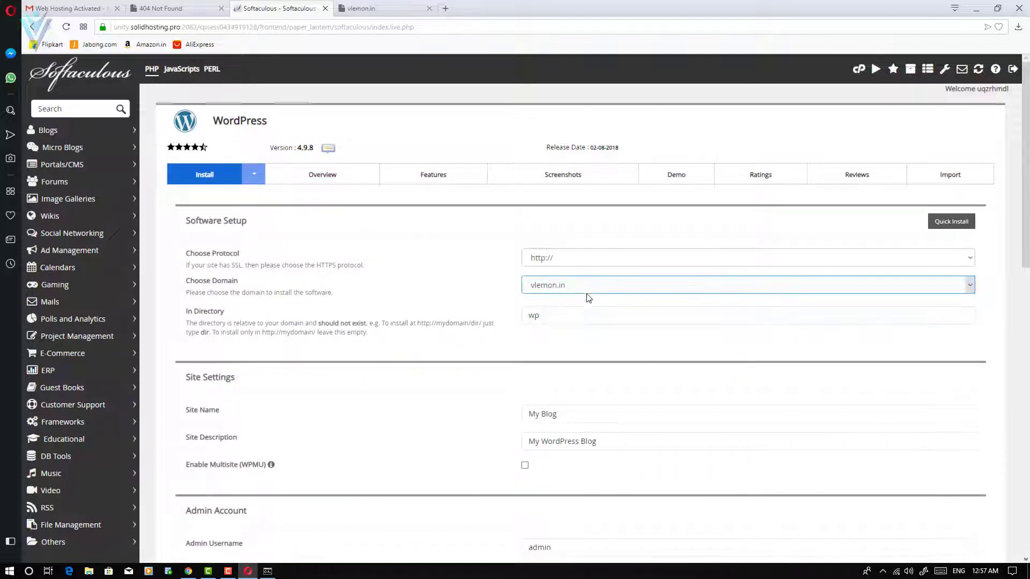
# Clear the wp directory to install at the domain root and name the site vLemon.
pyautogui.click(573, 321)
pyautogui.press('BackSpace')
pyautogui.press('BackSpace')
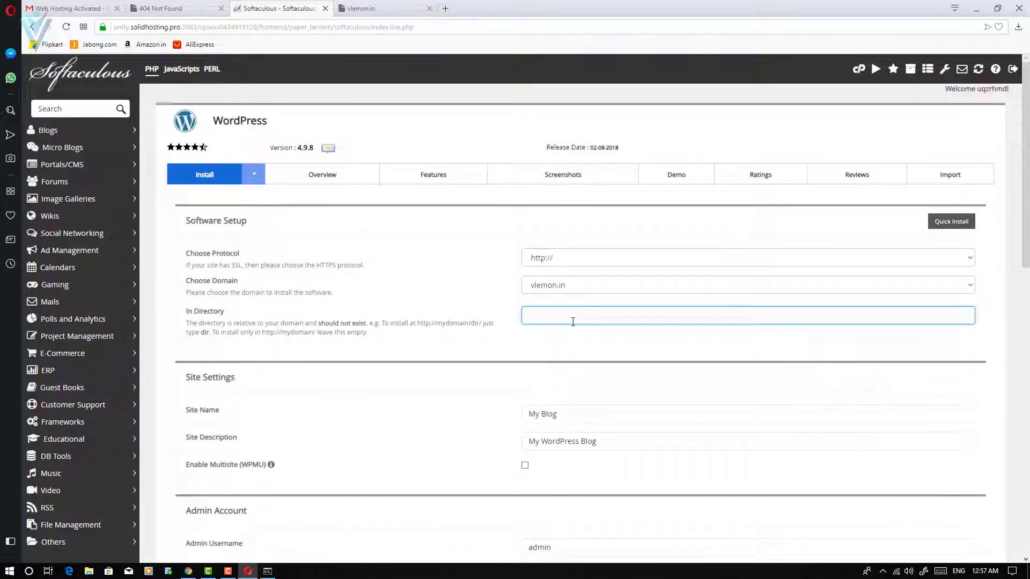
pyautogui.press('Tab')
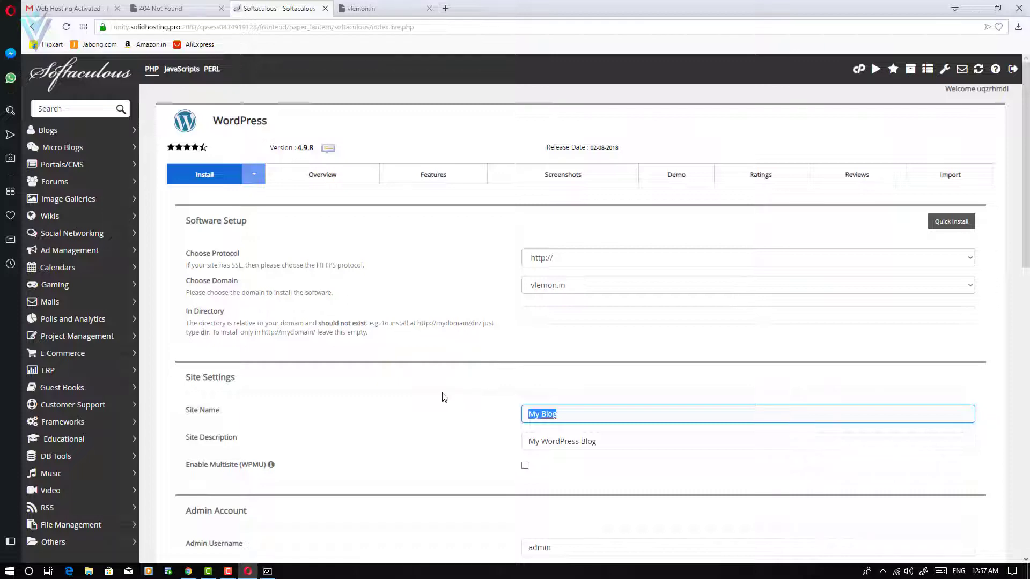
pyautogui.write('vLemon')
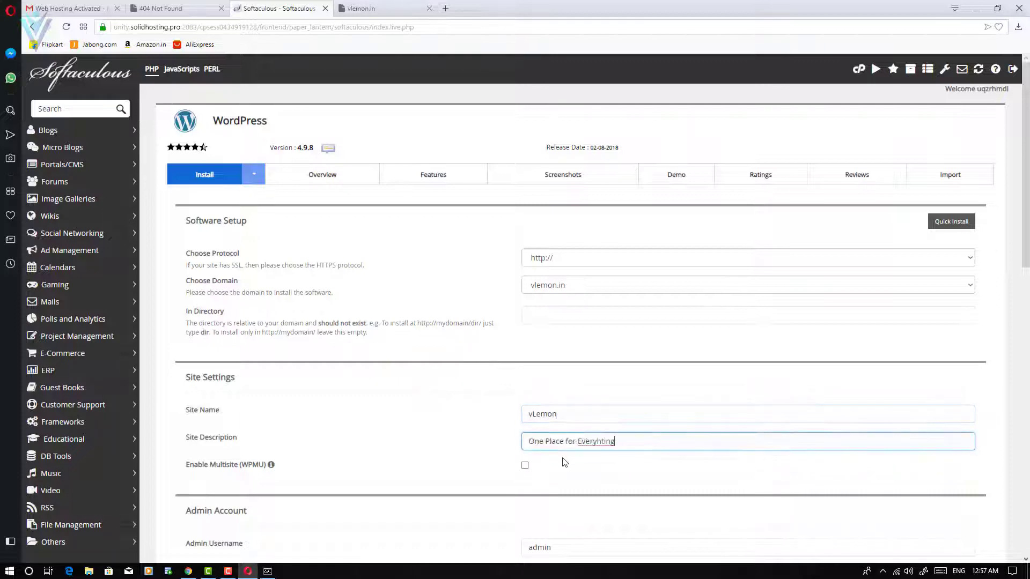
pyautogui.scroll(-3, 563, 460)
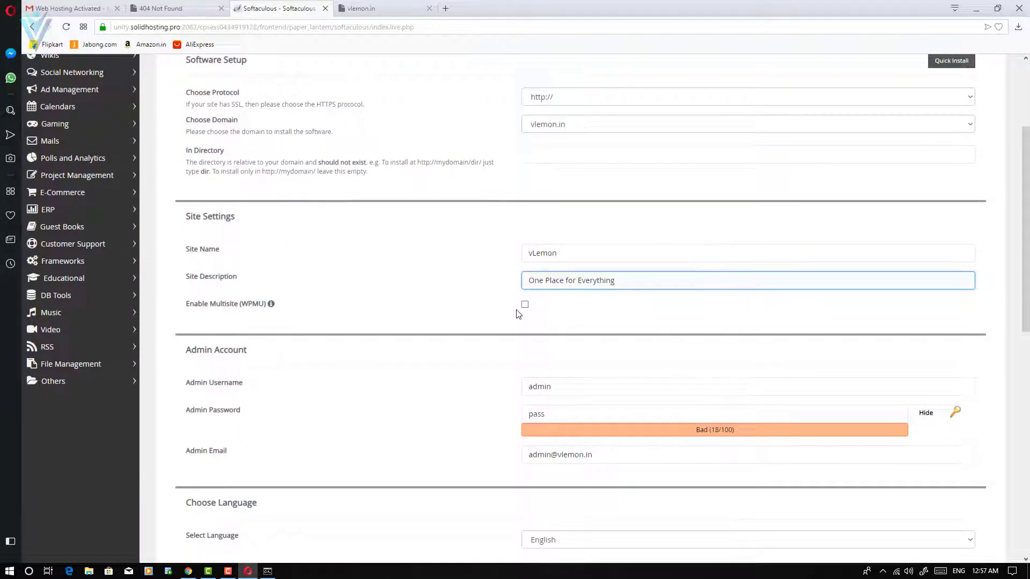
pyautogui.scroll(-3, 573, 344)
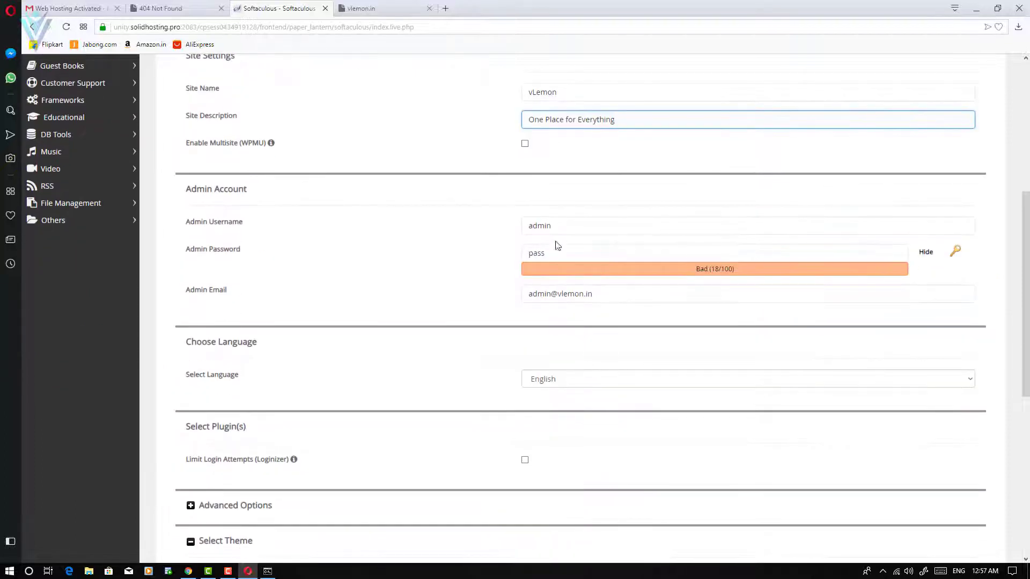
# Set a new admin username, password and admin email address.
pyautogui.click(558, 225)
pyautogui.moveTo(558, 225); pyautogui.dragTo(442, 231)
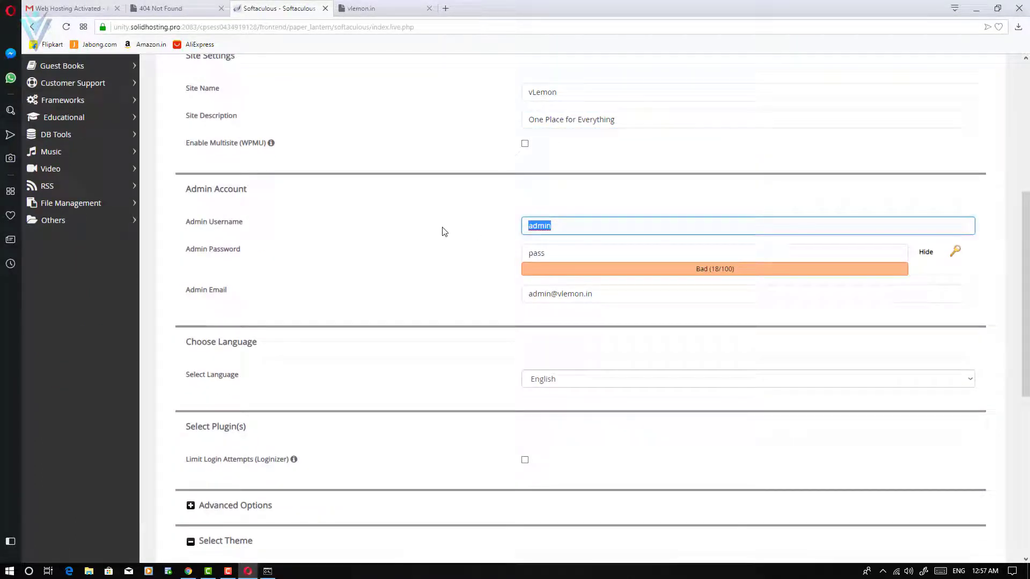
pyautogui.press('Tab')
pyautogui.press('BackSpace')
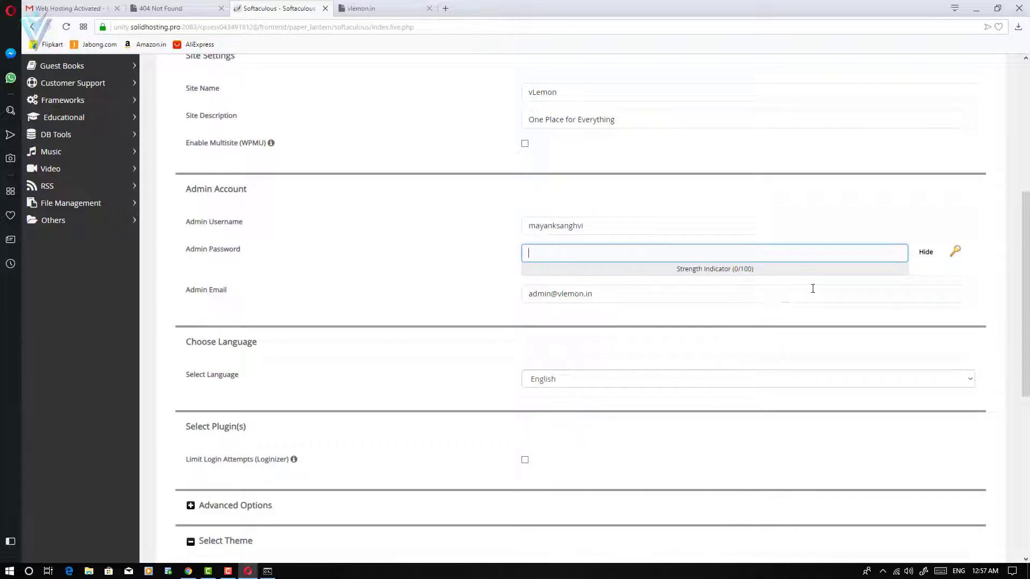
pyautogui.click(931, 256)
pyautogui.click(669, 251)
pyautogui.write('••')
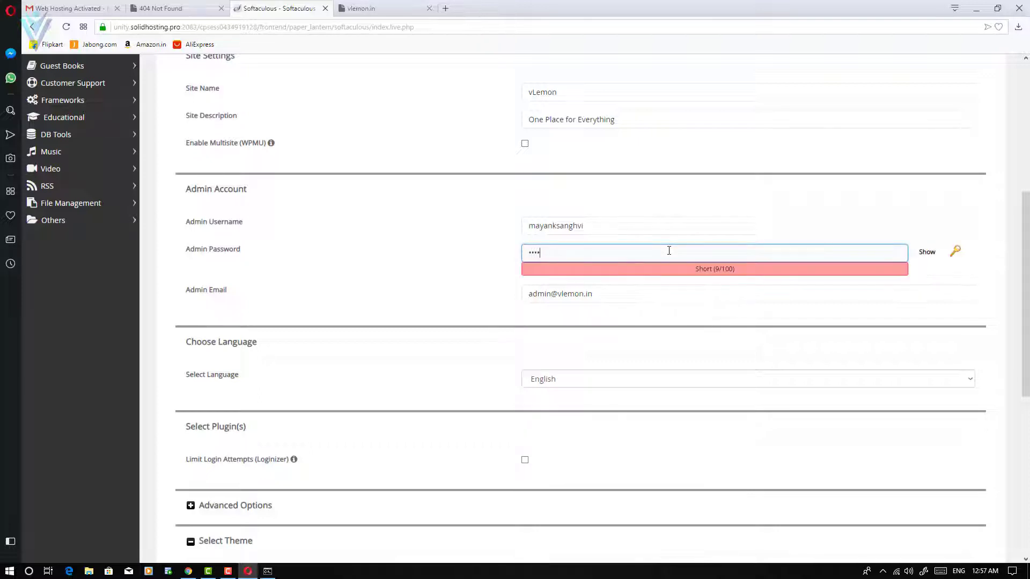
pyautogui.write('•••••••••••••••••')
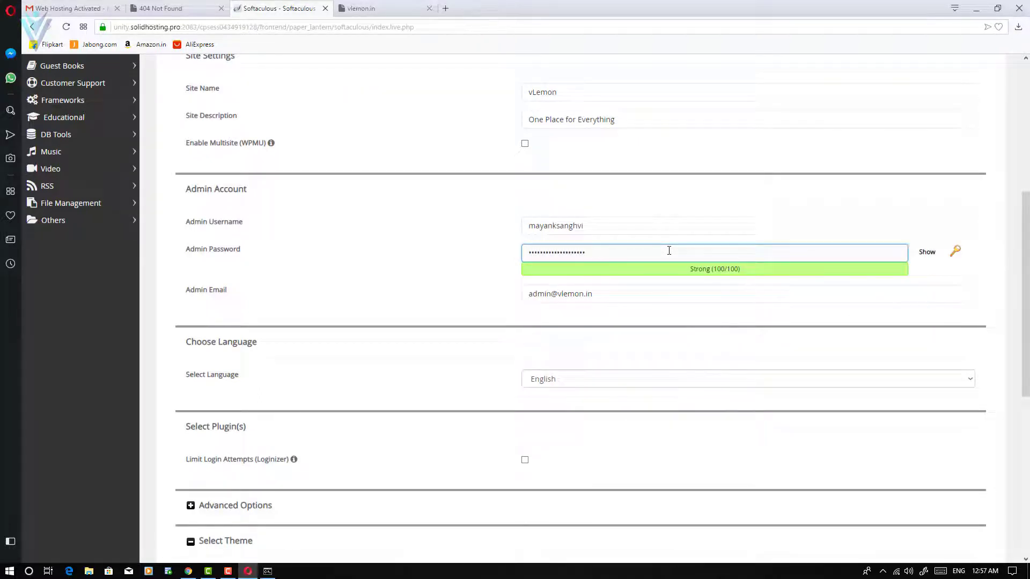
pyautogui.tripleClick(613, 299)
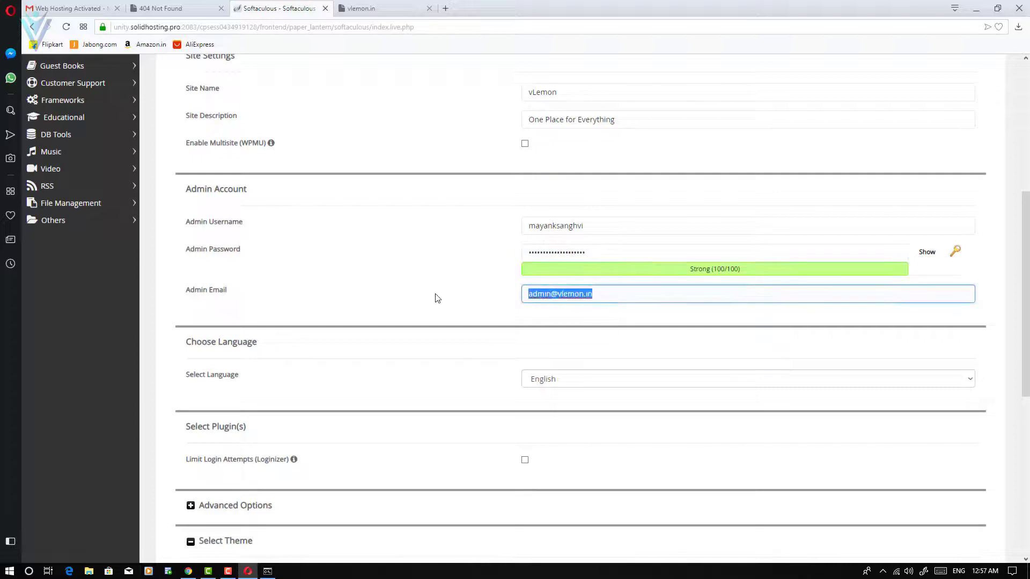
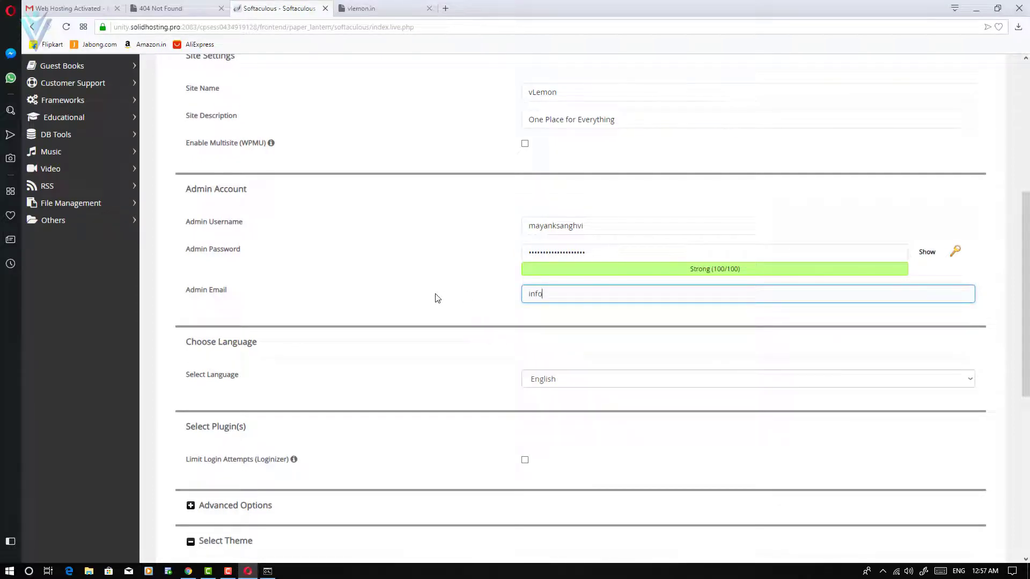
pyautogui.press('Tab')
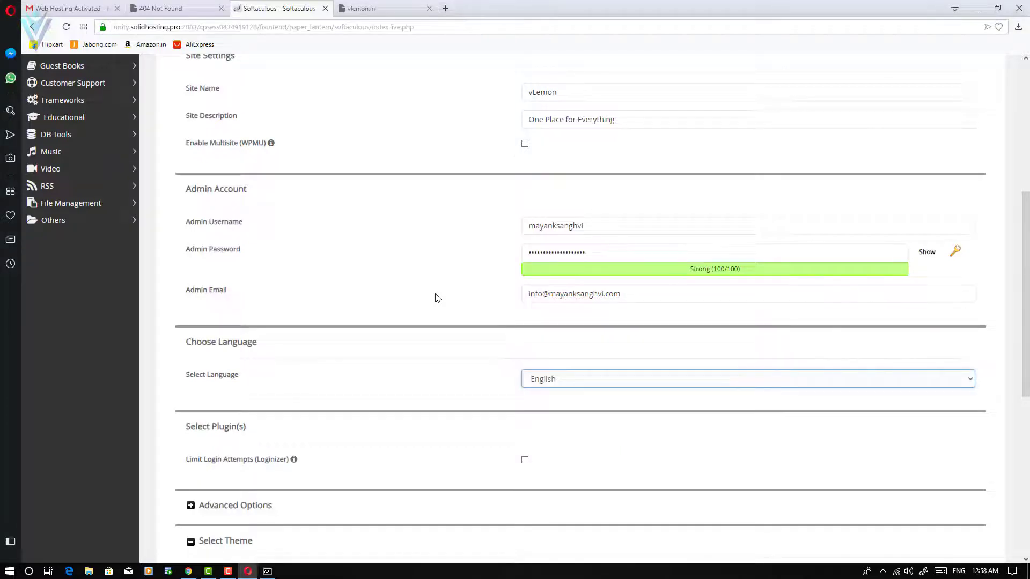
# Enable the Limit Login Attempts (Loginizer) plugin.
pyautogui.scroll(-3, 437, 298)
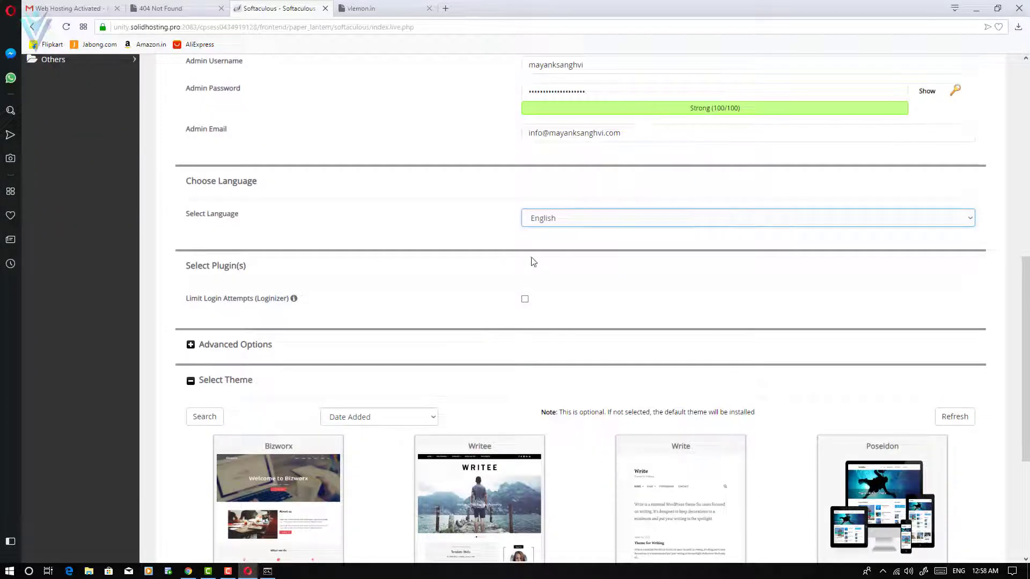
pyautogui.click(524, 300)
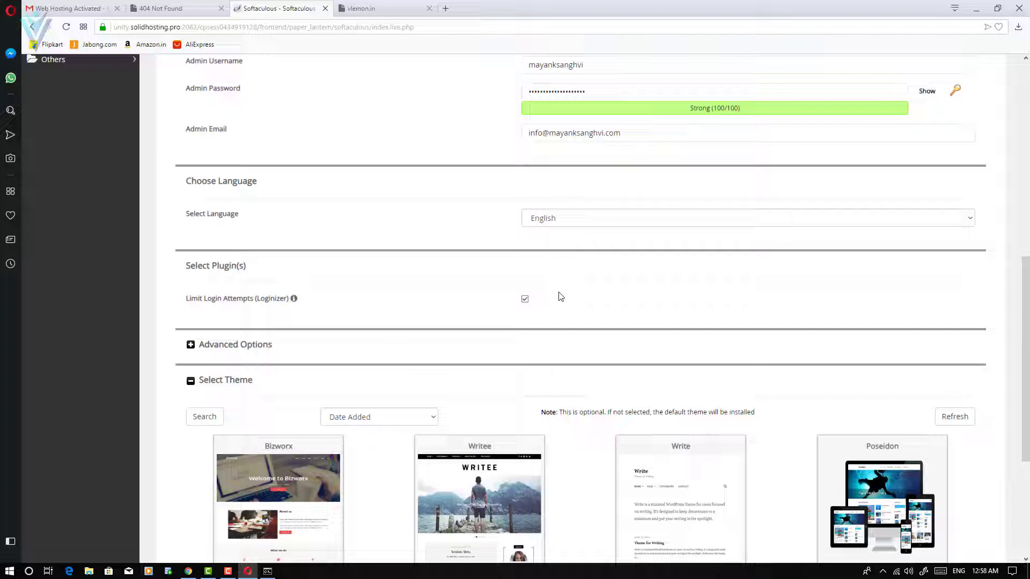
pyautogui.scroll(-2, 566, 299)
# Set the database name to vln and the table prefix to vln_.
pyautogui.click(190, 237)
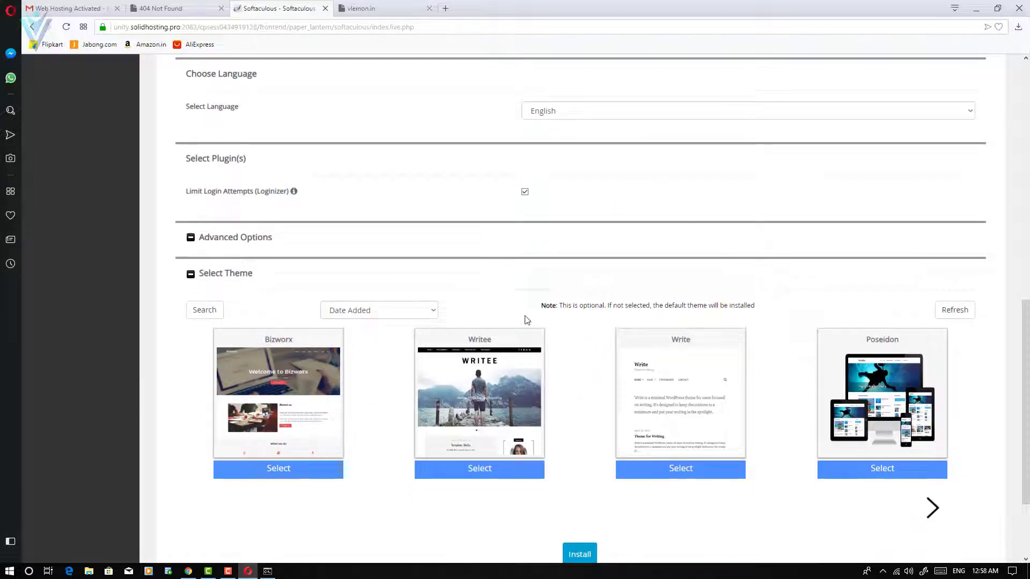
pyautogui.click(571, 276)
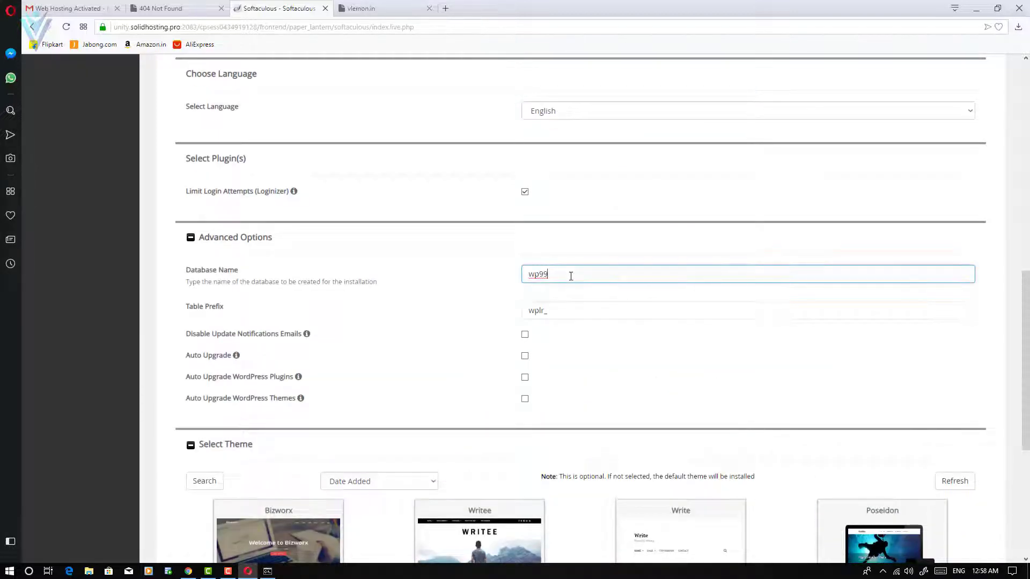
pyautogui.moveTo(572, 276); pyautogui.dragTo(487, 281)
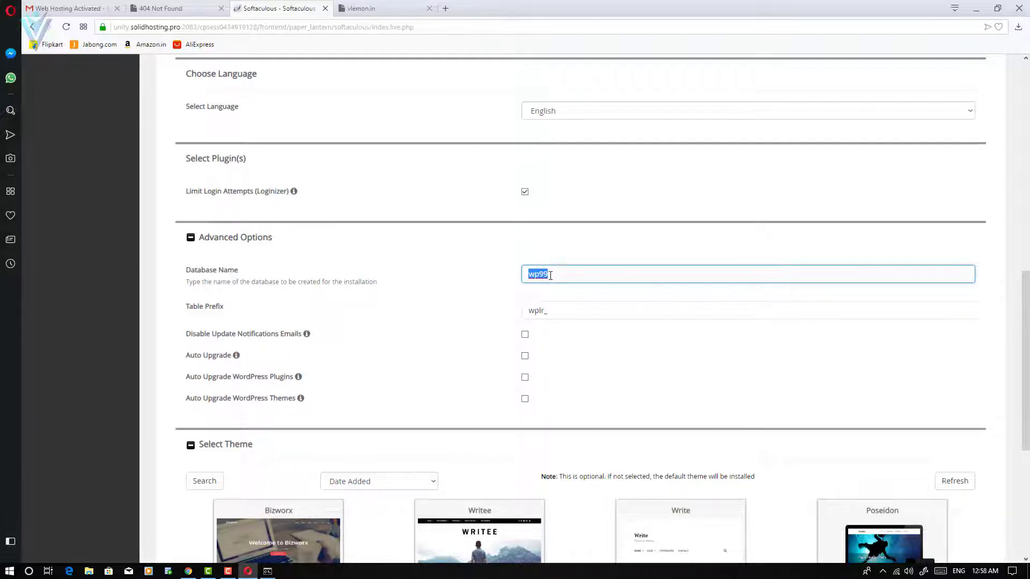
pyautogui.moveTo(549, 313); pyautogui.dragTo(464, 314)
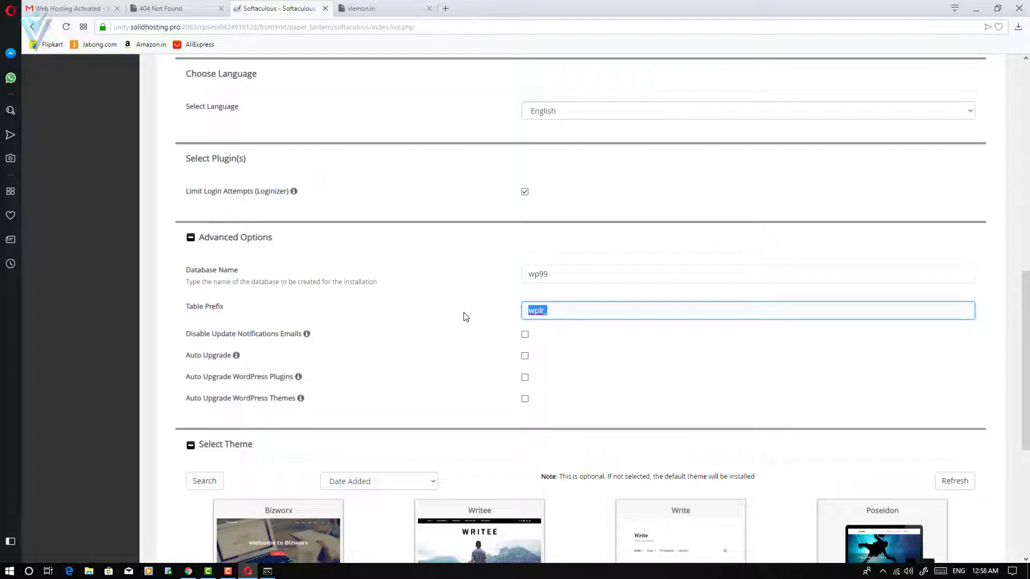
pyautogui.moveTo(574, 267); pyautogui.dragTo(481, 273)
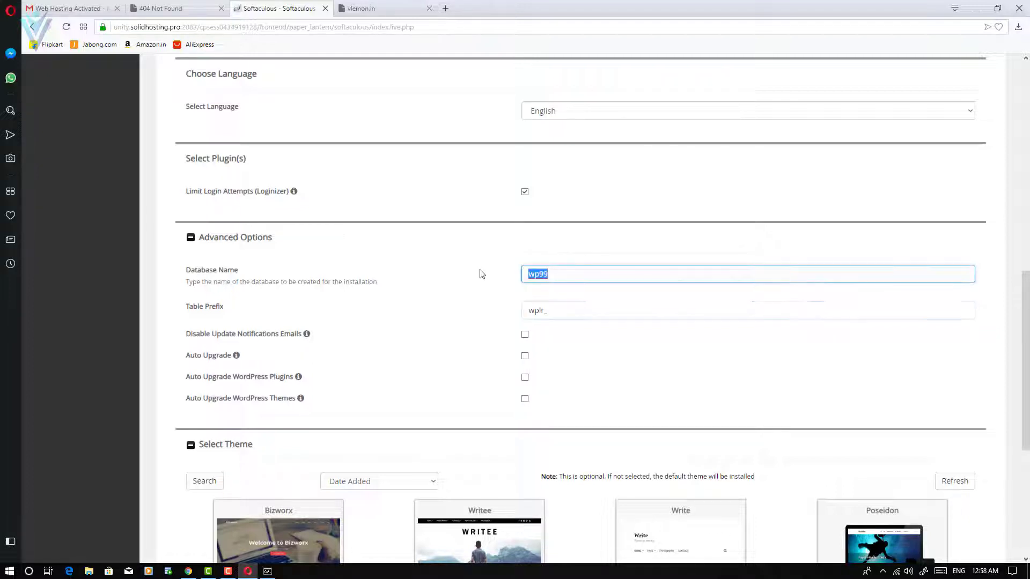
pyautogui.write('vln')
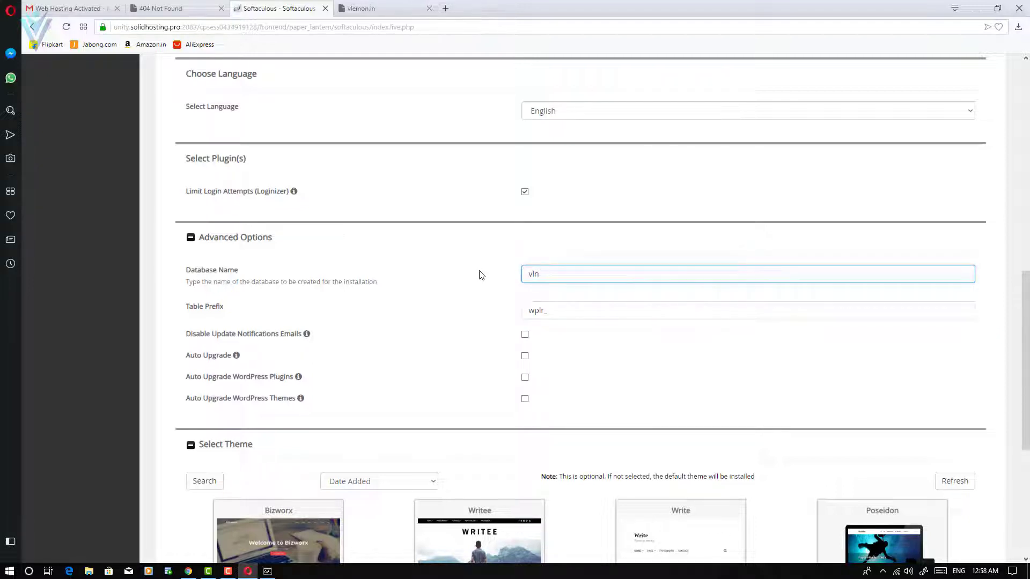
pyautogui.moveTo(556, 310); pyautogui.dragTo(418, 320)
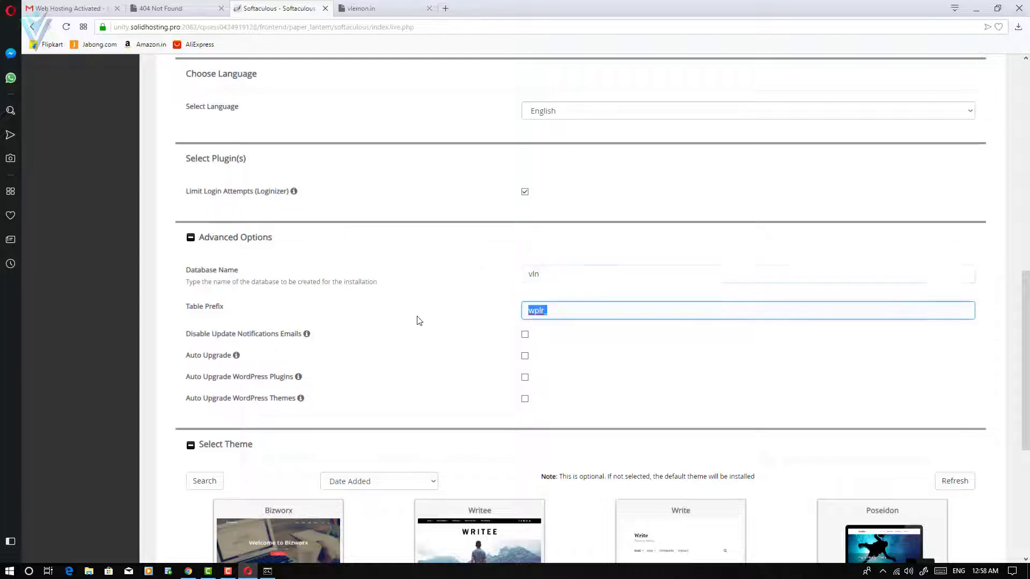
pyautogui.write('vln_')
# Enable automatic upgrades, select the Bizworx theme, and run the installation.
pyautogui.click(525, 357)
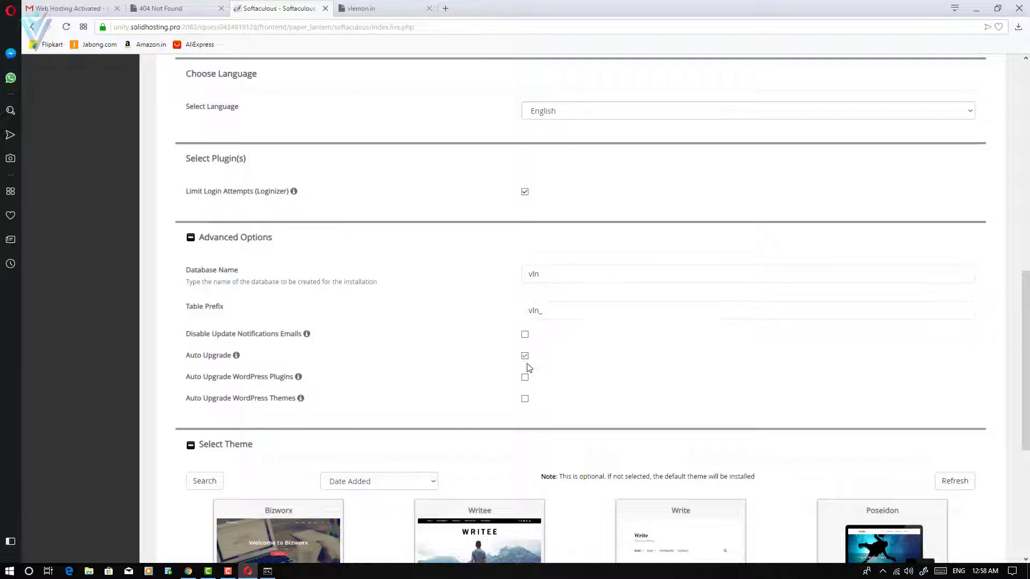
pyautogui.click(525, 400)
pyautogui.scroll(-4, 561, 390)
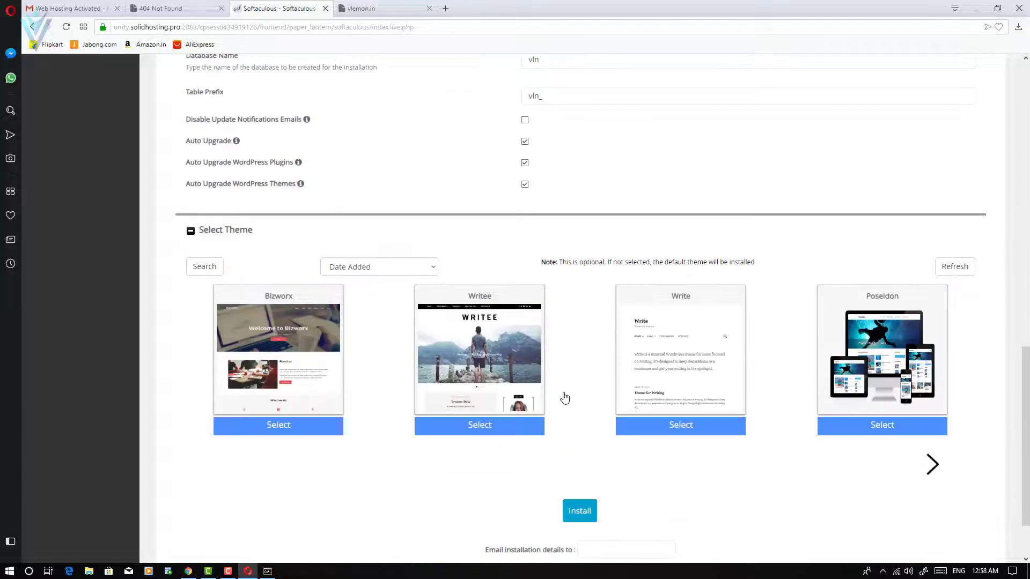
pyautogui.click(385, 275)
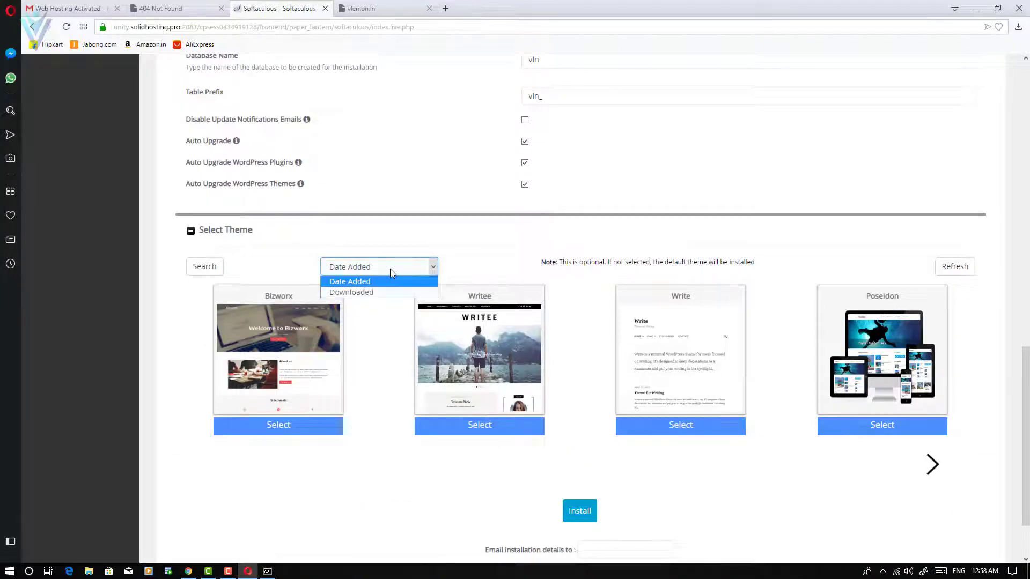
pyautogui.click(391, 269)
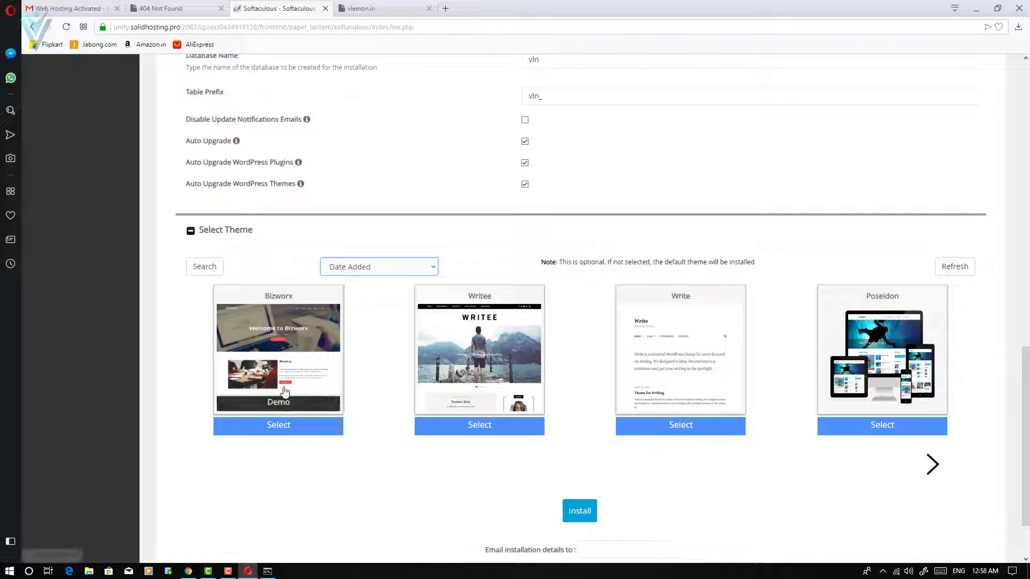
pyautogui.click(289, 425)
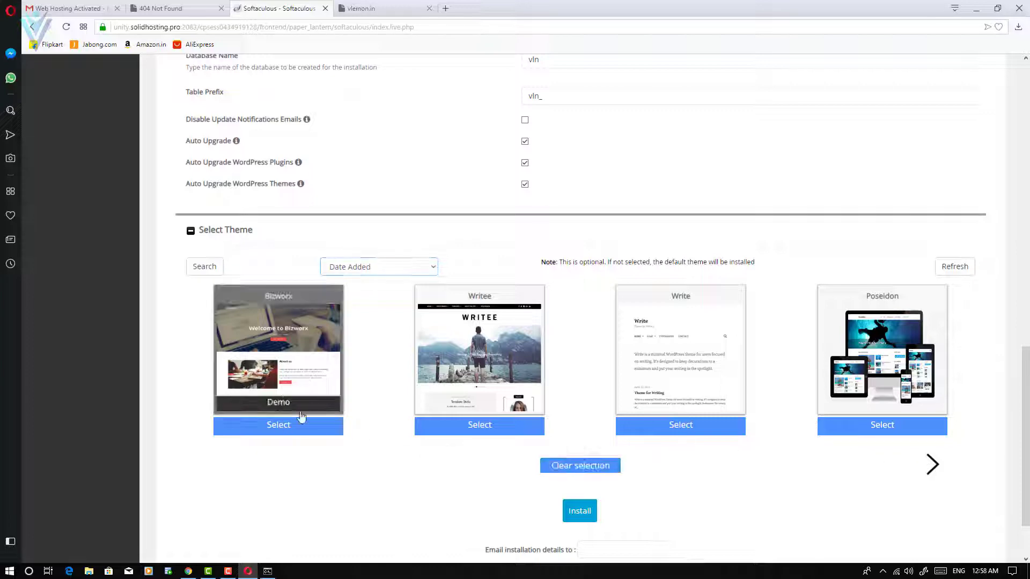
pyautogui.click(584, 515)
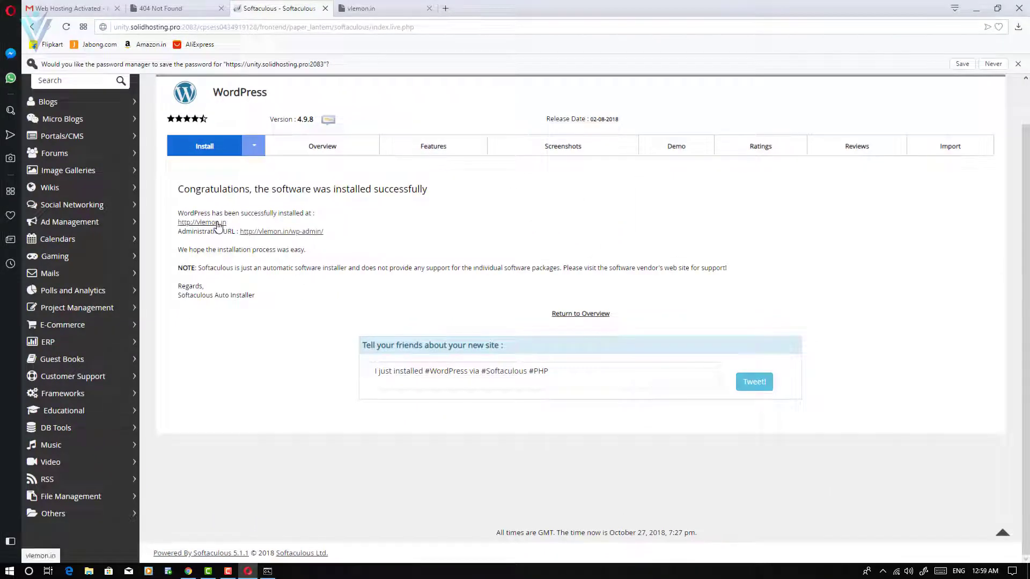
pyautogui.rightClick(218, 225)
pyautogui.click(256, 235)
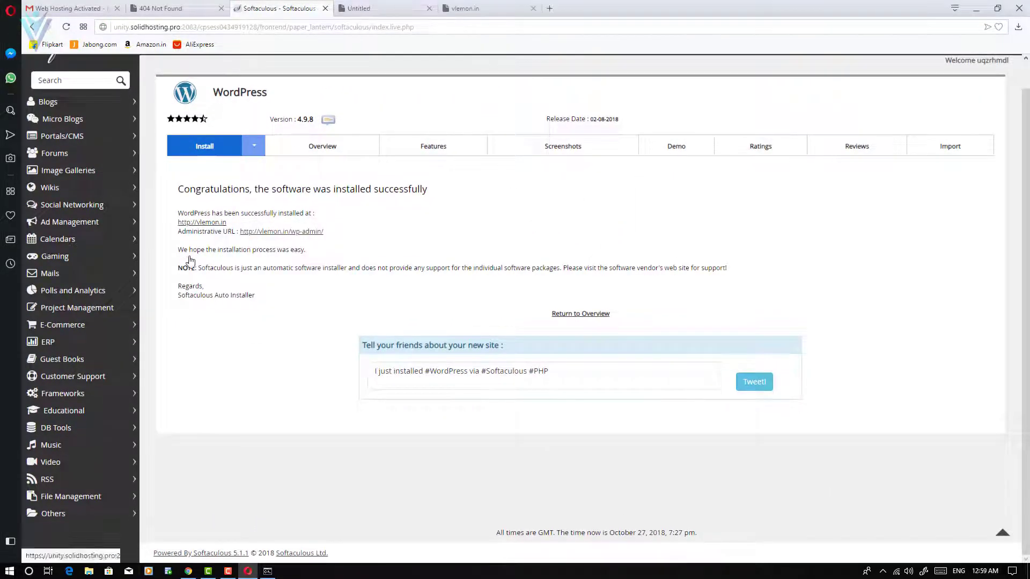
pyautogui.click(378, 9)
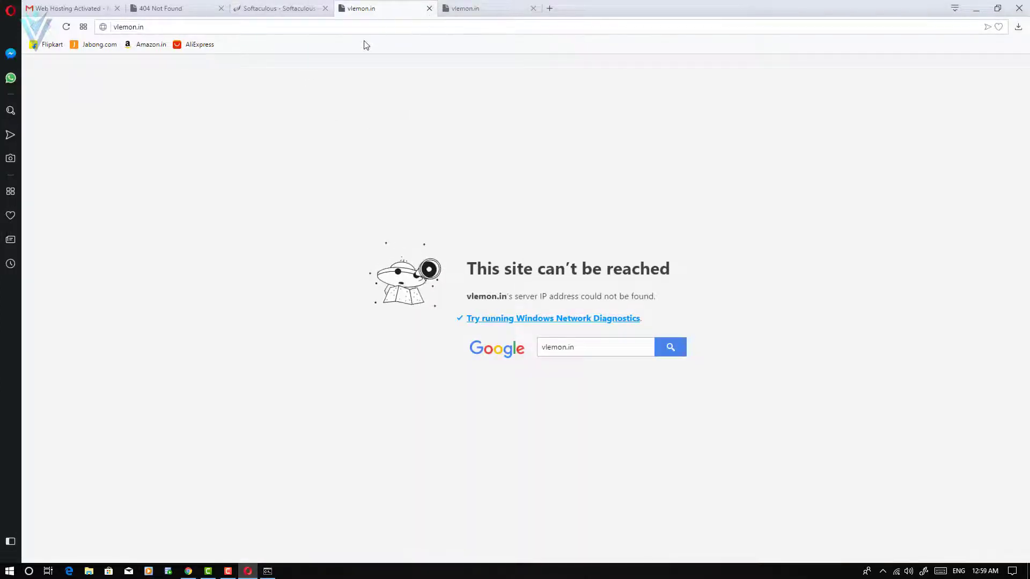
pyautogui.hotkey('alt', 'Tab')
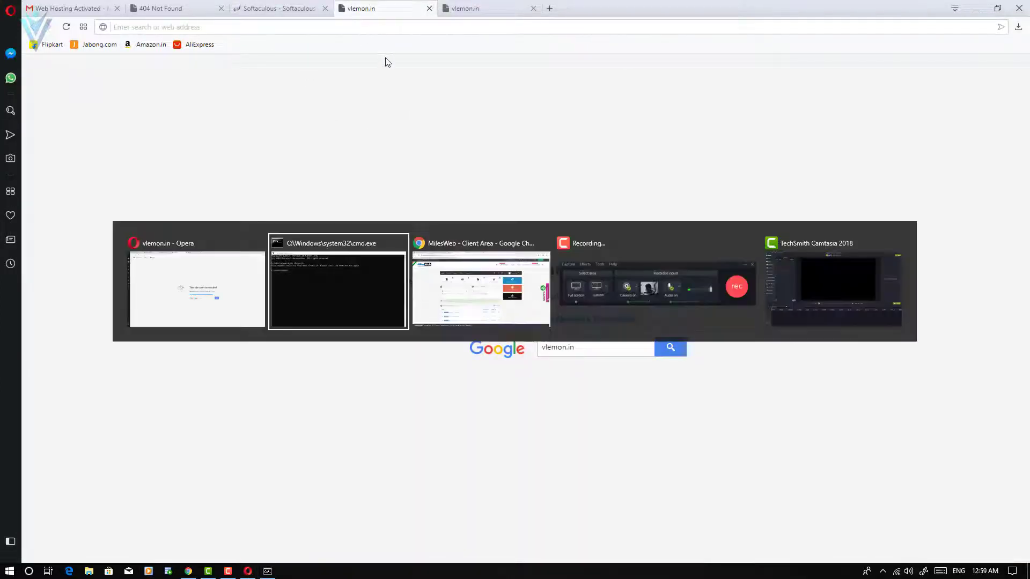
pyautogui.press('Escape')
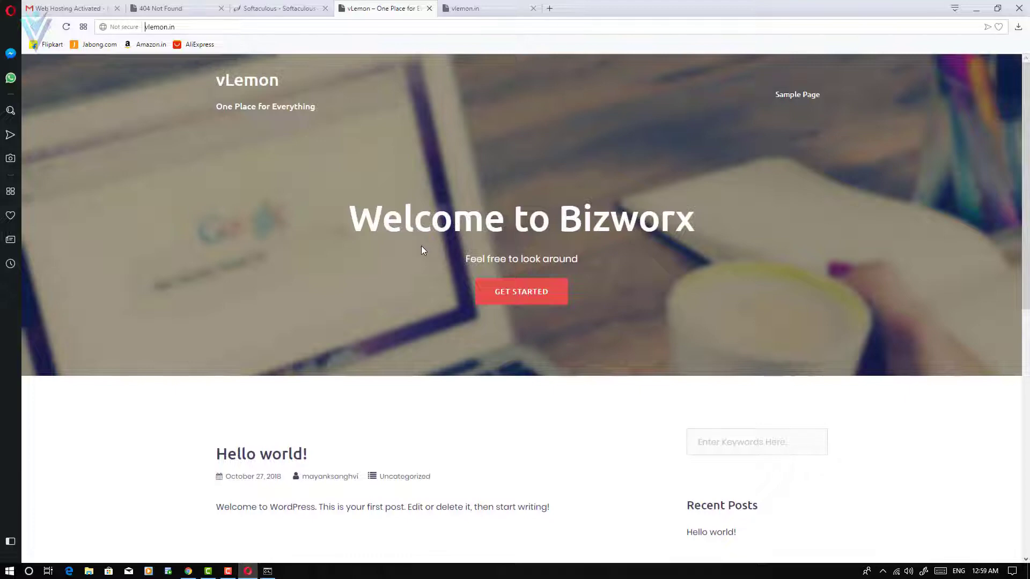
# Go from Softaculous to the cPanel home page and open Let's Encrypt SSL under Security.
pyautogui.click(279, 8)
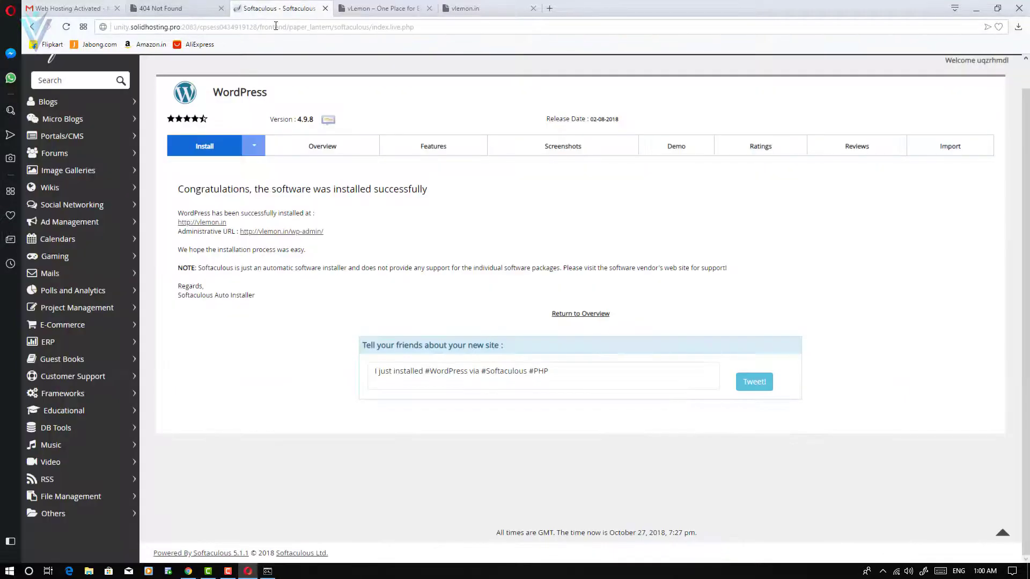
pyautogui.scroll(1, 581, 316)
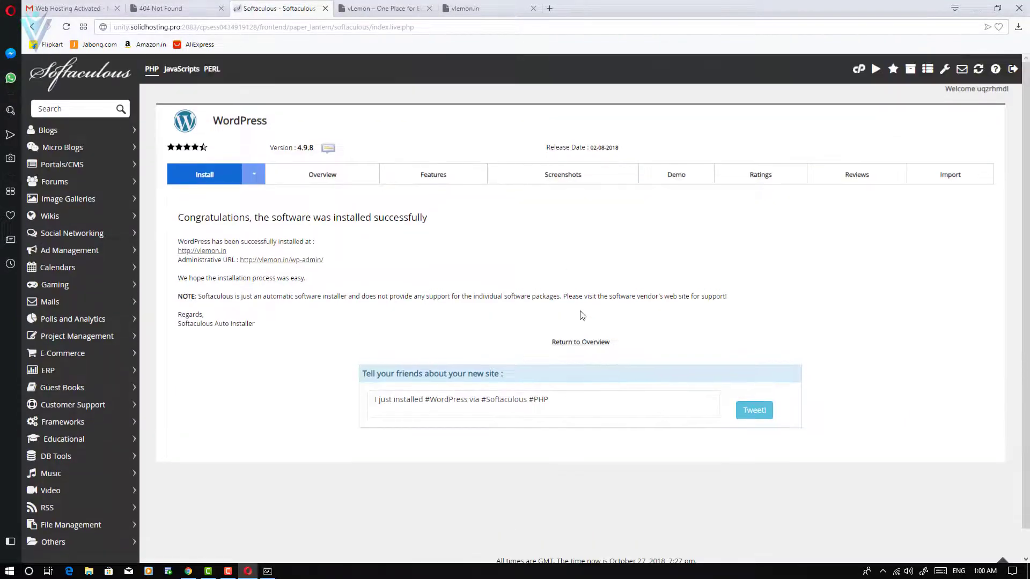
pyautogui.click(858, 70)
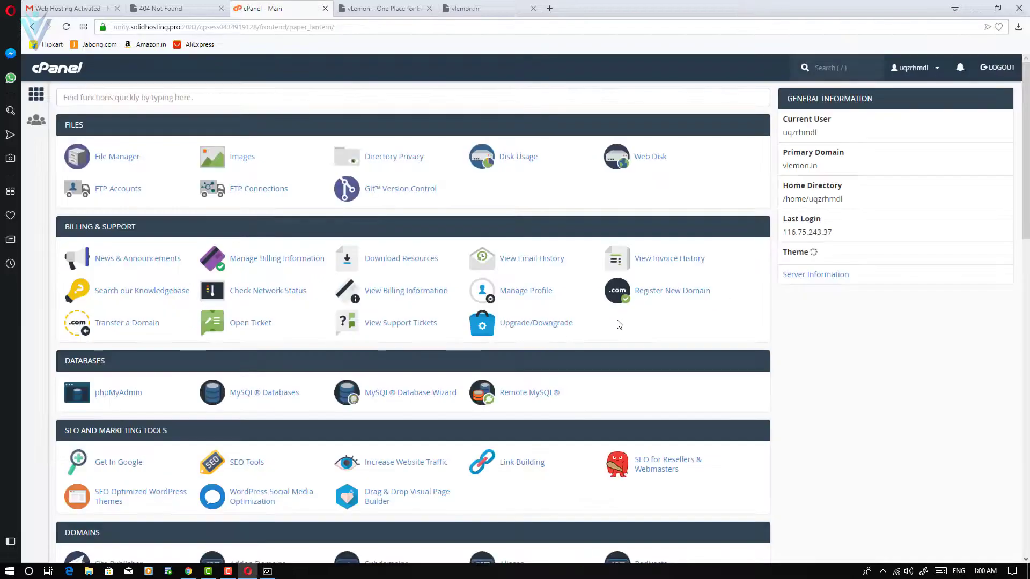
pyautogui.scroll(-4, 644, 365)
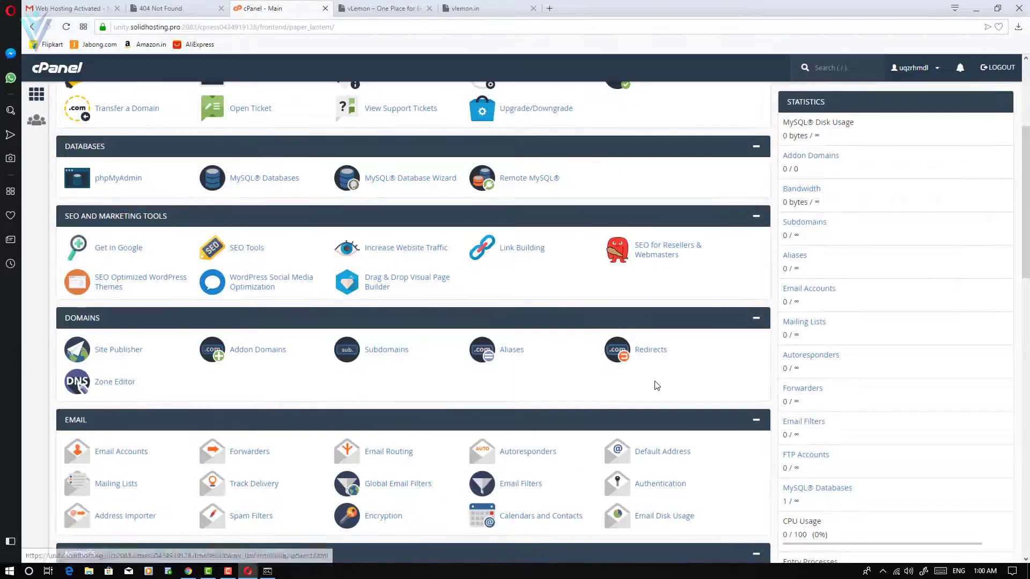
pyautogui.scroll(-7, 656, 385)
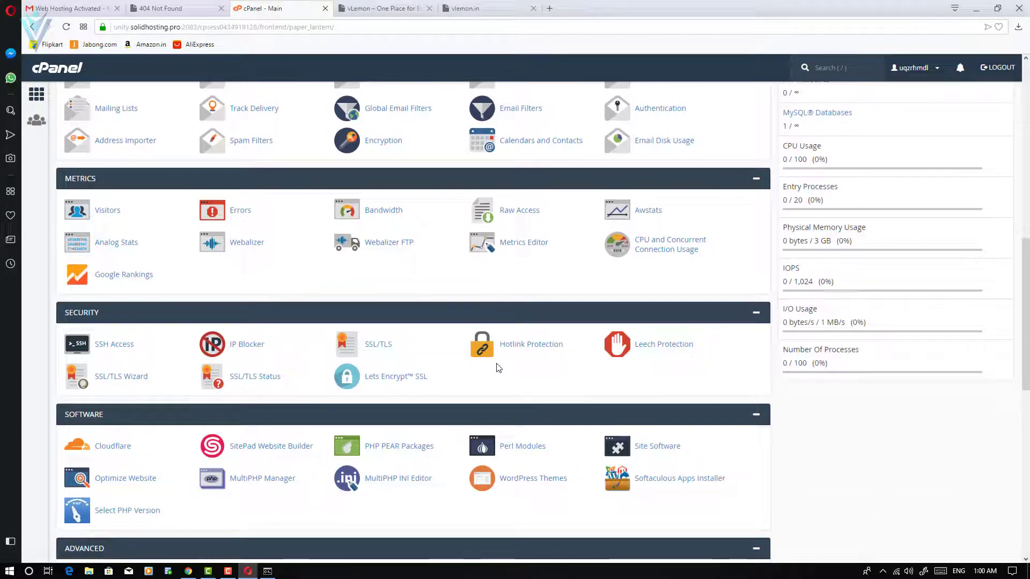
pyautogui.click(391, 378)
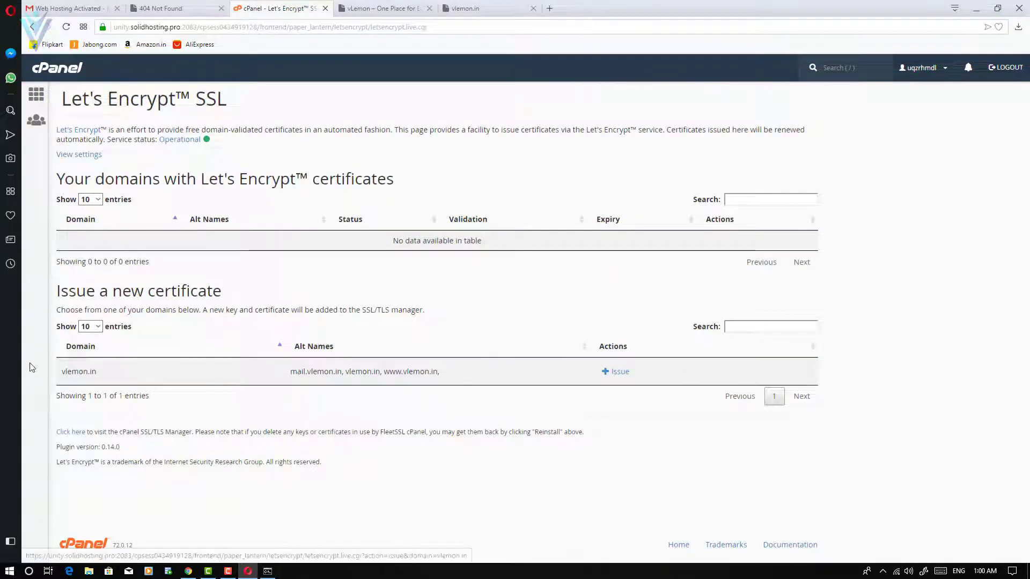
# Issue a certificate for vlemon.in including cPanel subdomains, keeping http-01 validation.
pyautogui.click(617, 372)
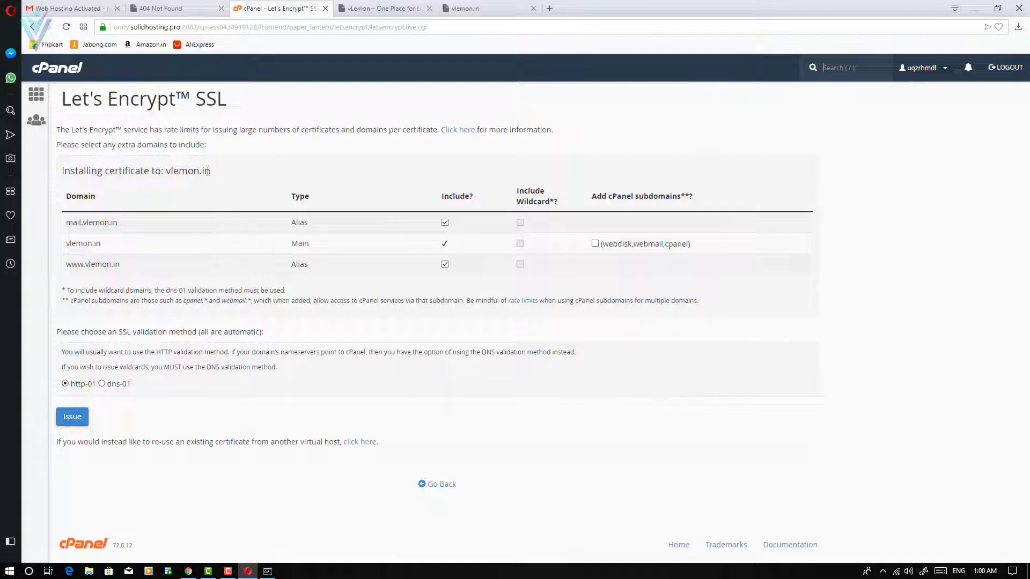
pyautogui.moveTo(208, 171); pyautogui.dragTo(166, 171)
pyautogui.click(170, 150)
pyautogui.click(595, 243)
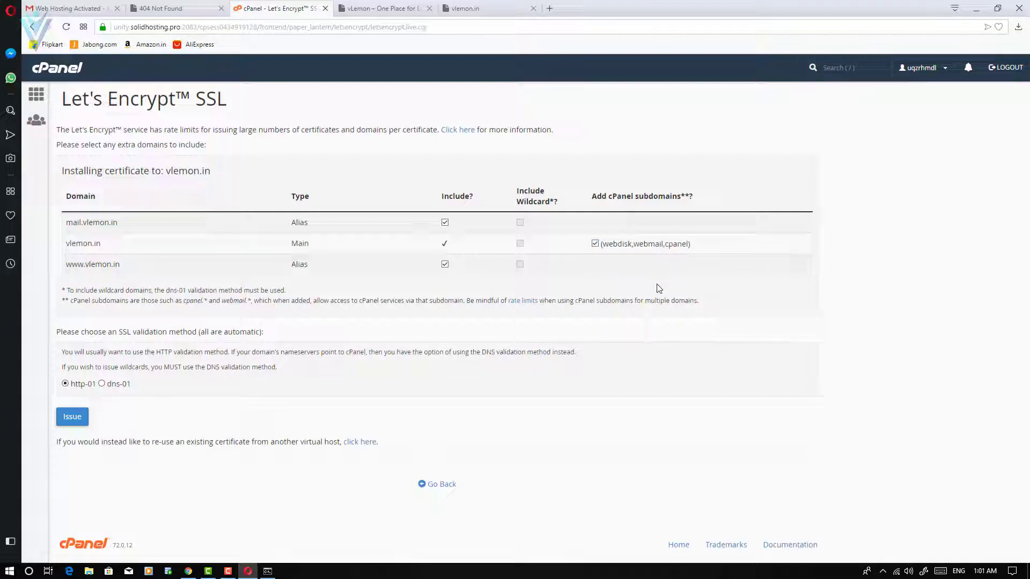
pyautogui.click(103, 385)
pyautogui.click(66, 384)
pyautogui.click(72, 417)
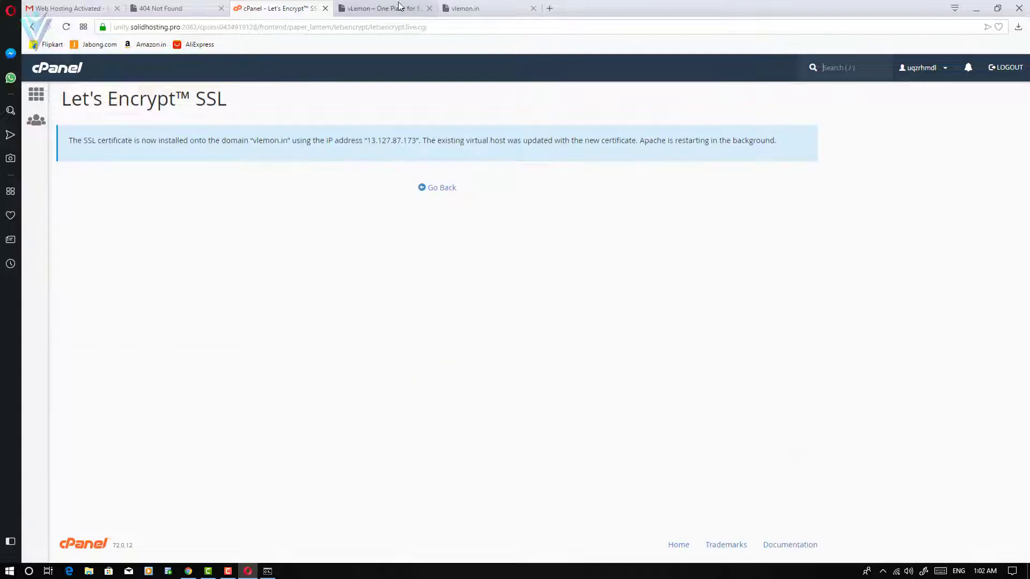
pyautogui.click(381, 8)
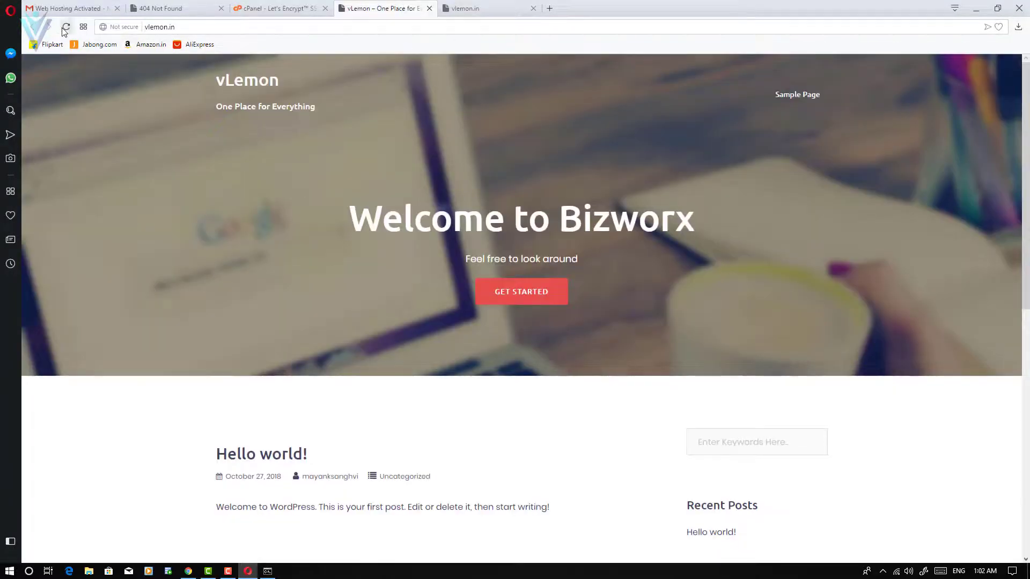
pyautogui.click(277, 29)
pyautogui.press('Home')
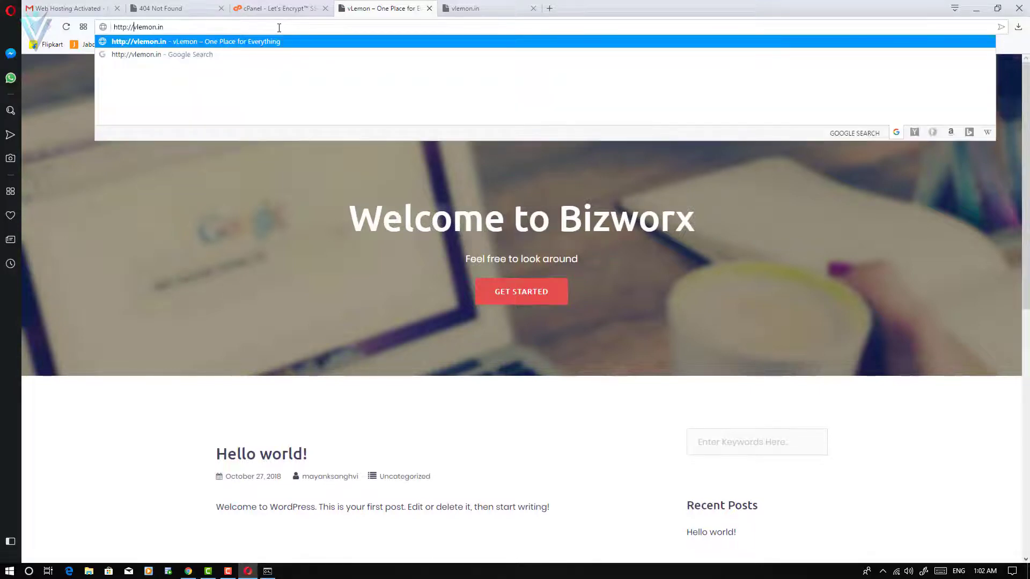
pyautogui.press('Left')
pyautogui.press('Left')
pyautogui.press('Left')
pyautogui.write('s')
pyautogui.press('Return')
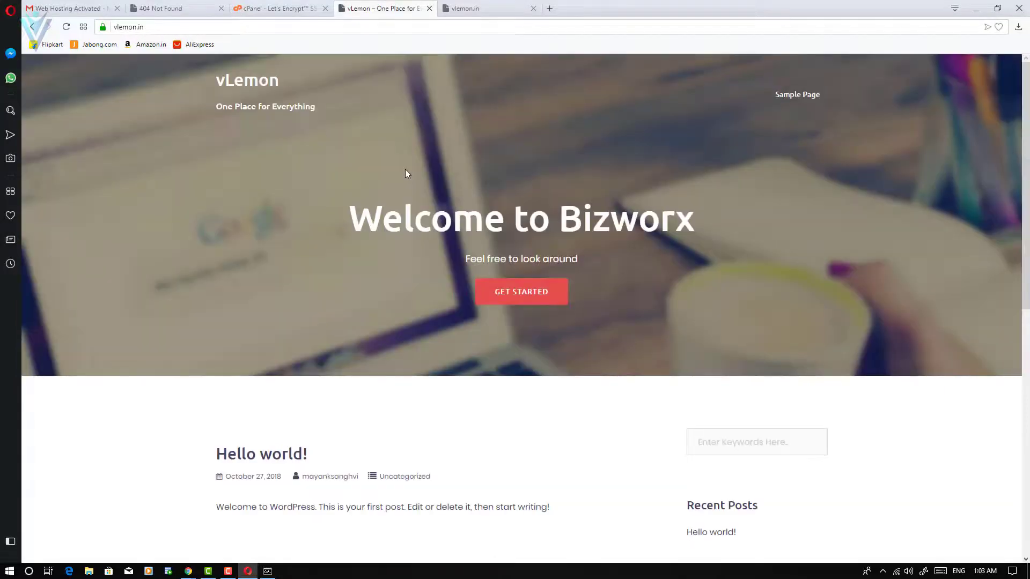
pyautogui.click(103, 27)
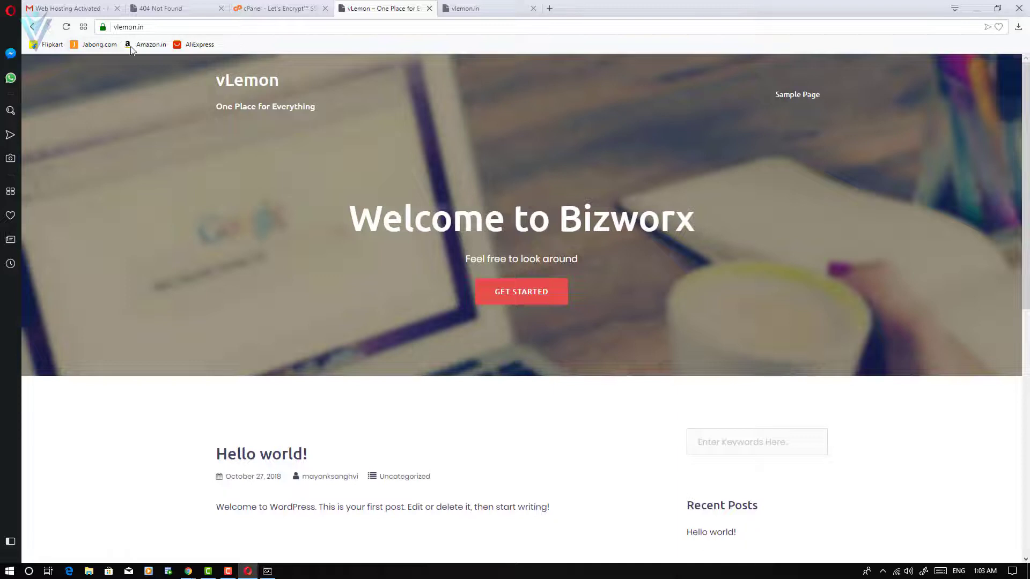